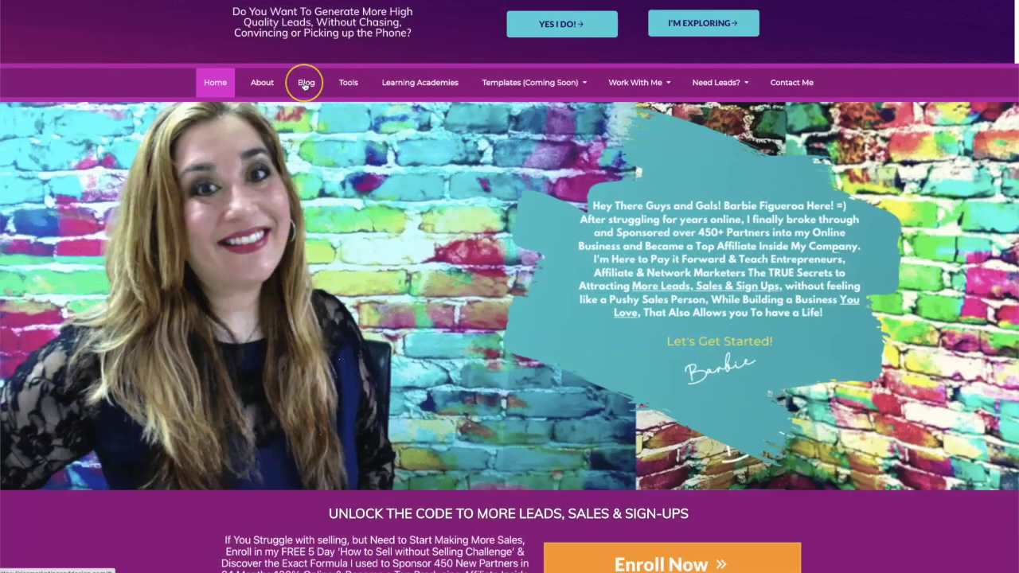
Step: Open the website's blog and look through the article "12 Amazing Ways Builderall Has Helped Me Build My Online Business"
left_click(304, 83)
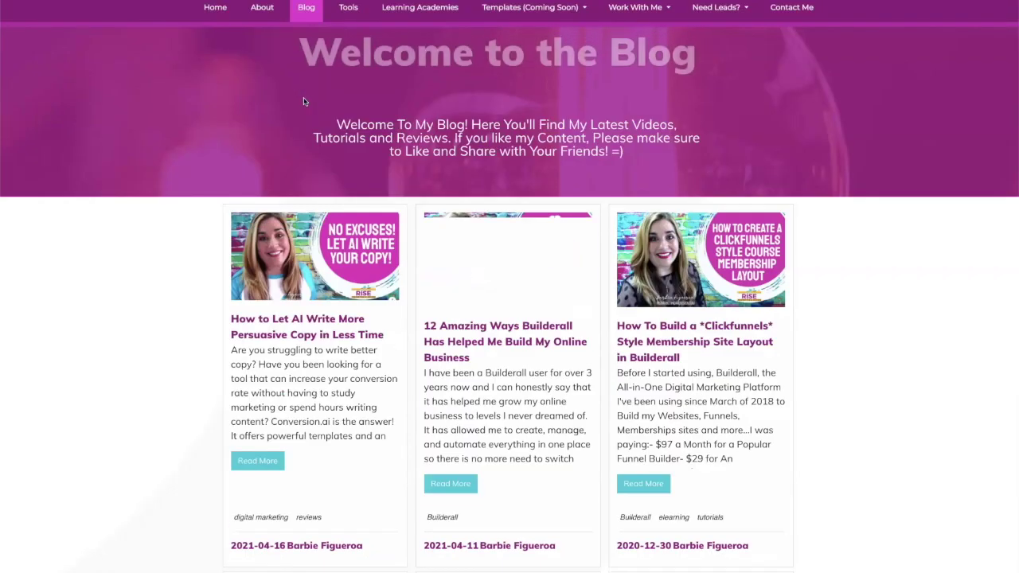
scroll(917, 180, "down", 6)
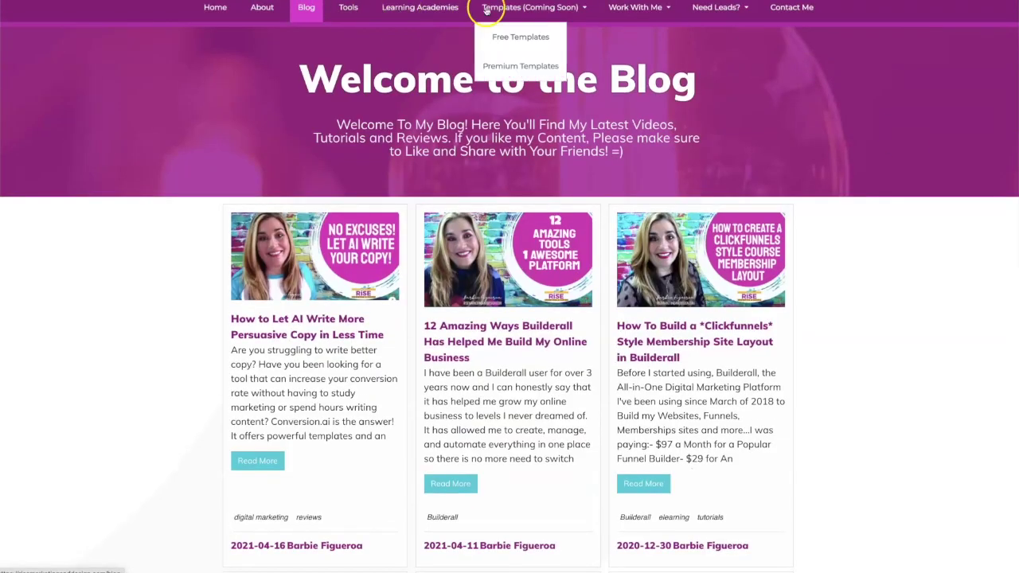
left_click(724, 73)
left_click(491, 241)
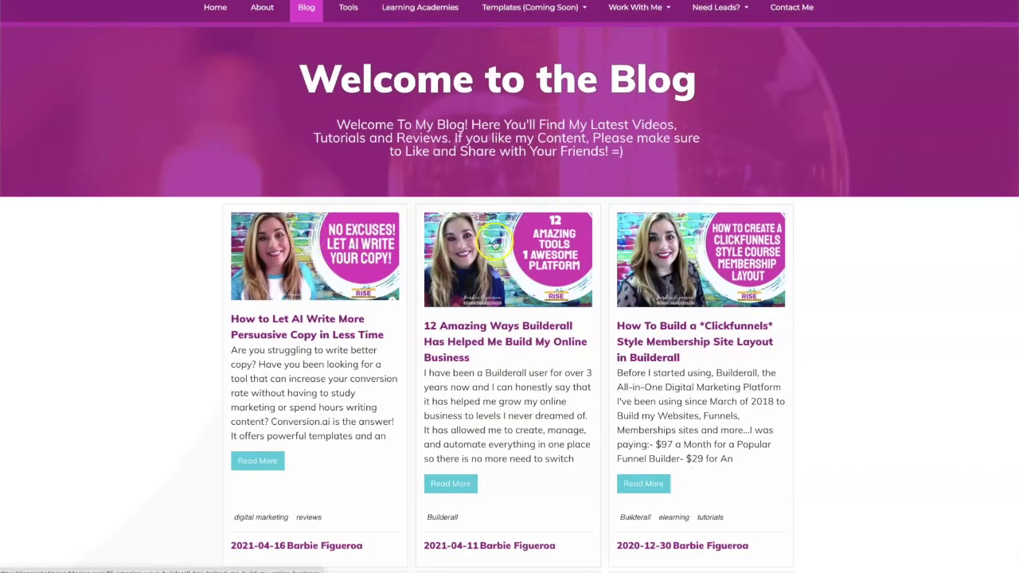
scroll(528, 243, "down", 4)
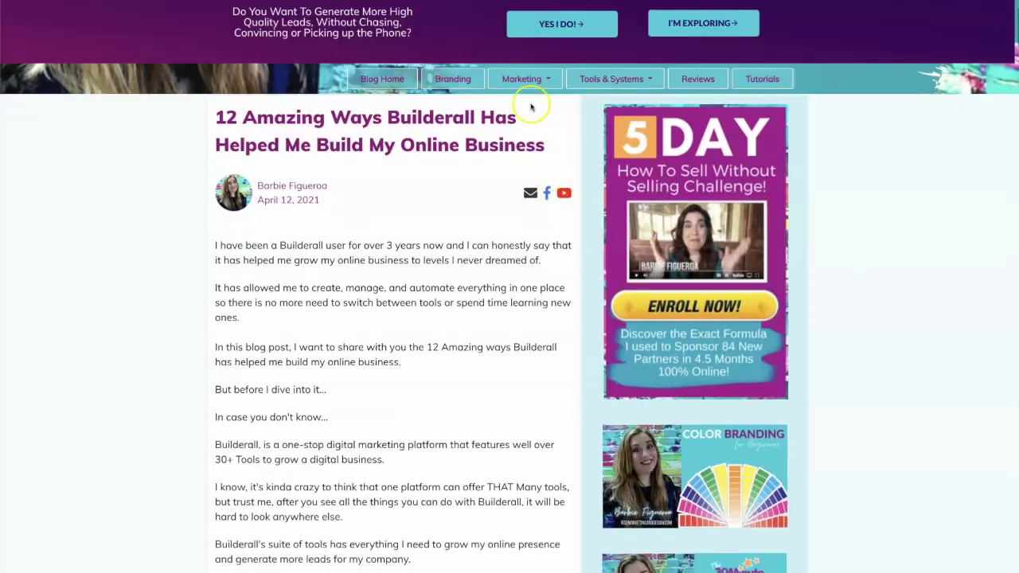
mouse_move(625, 84)
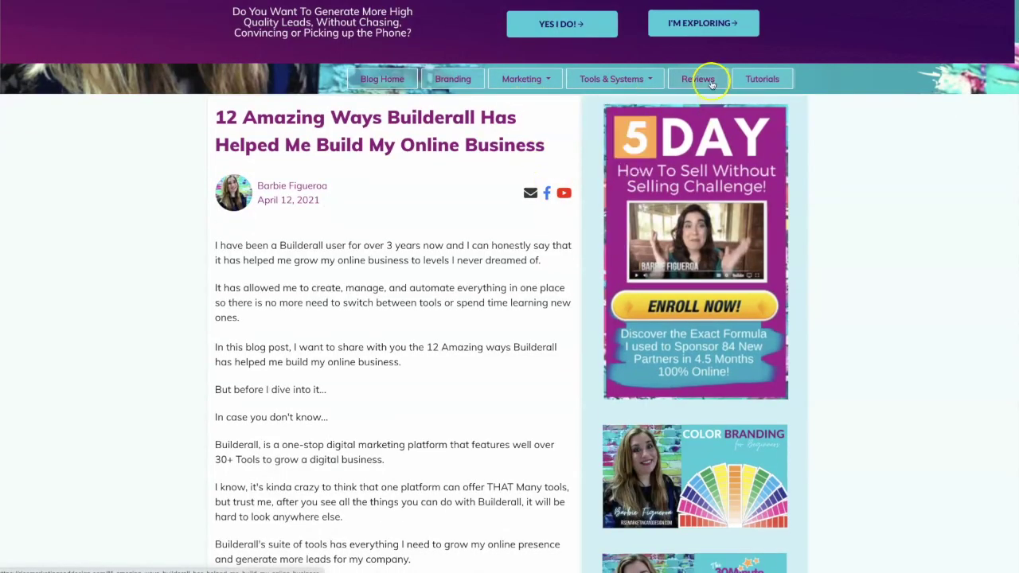
scroll(862, 159, "down", 3)
scroll(864, 161, "down", 9)
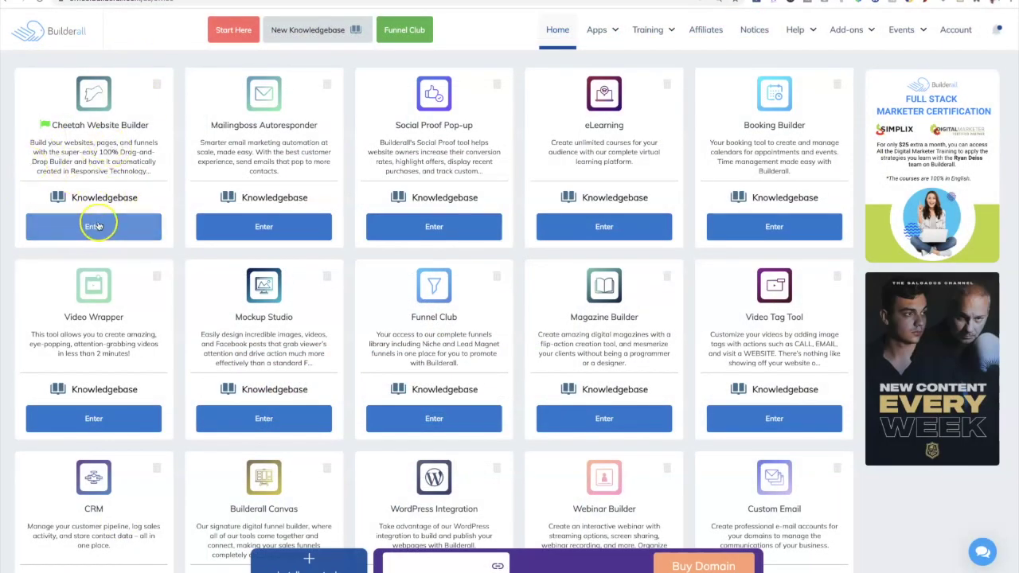
Step: Enter the Cheetah Website Builder and open the RiseMarketingandDesign blog's management area
left_click(94, 226)
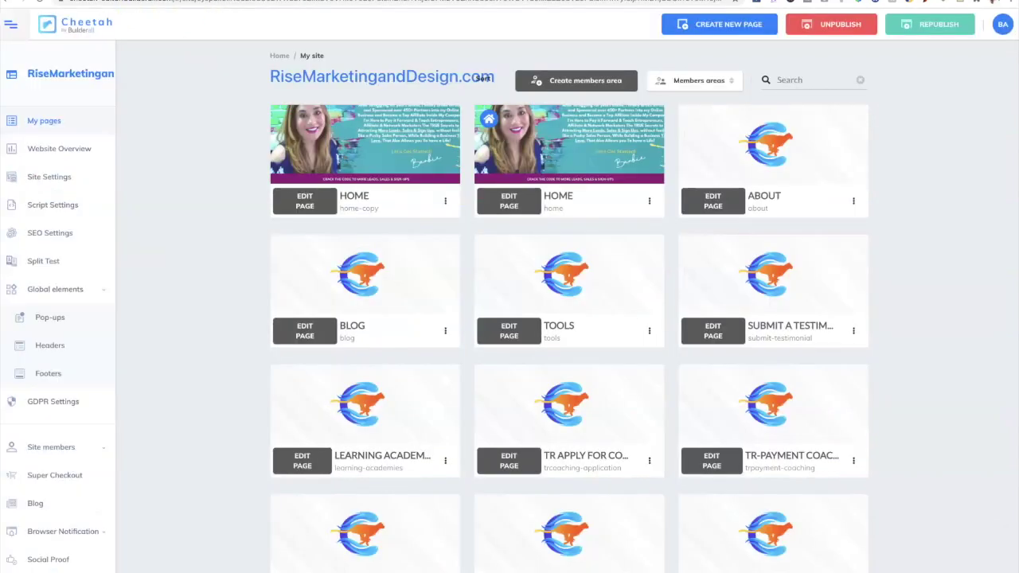
left_click(175, 117)
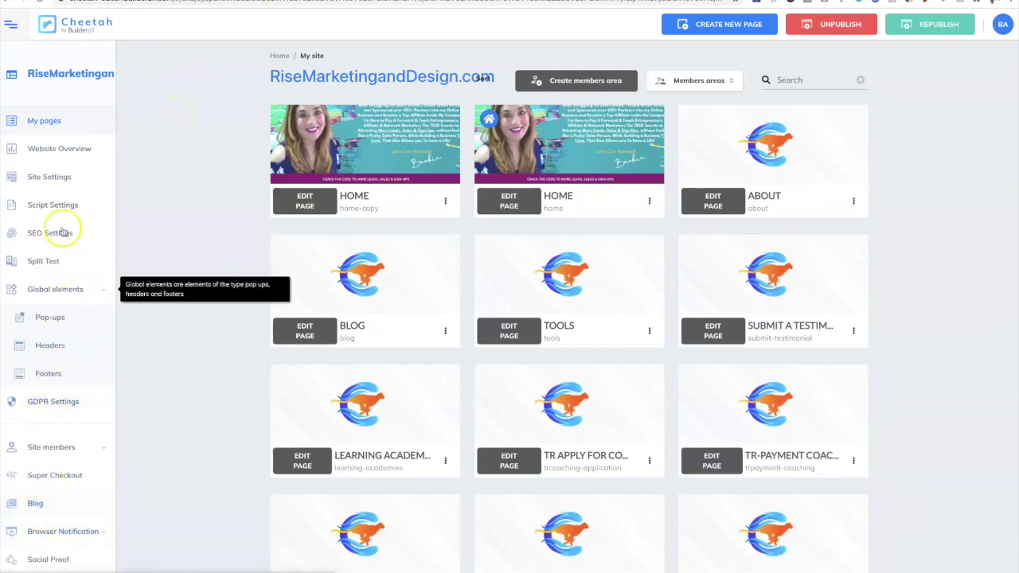
left_click(34, 506)
left_click(42, 239)
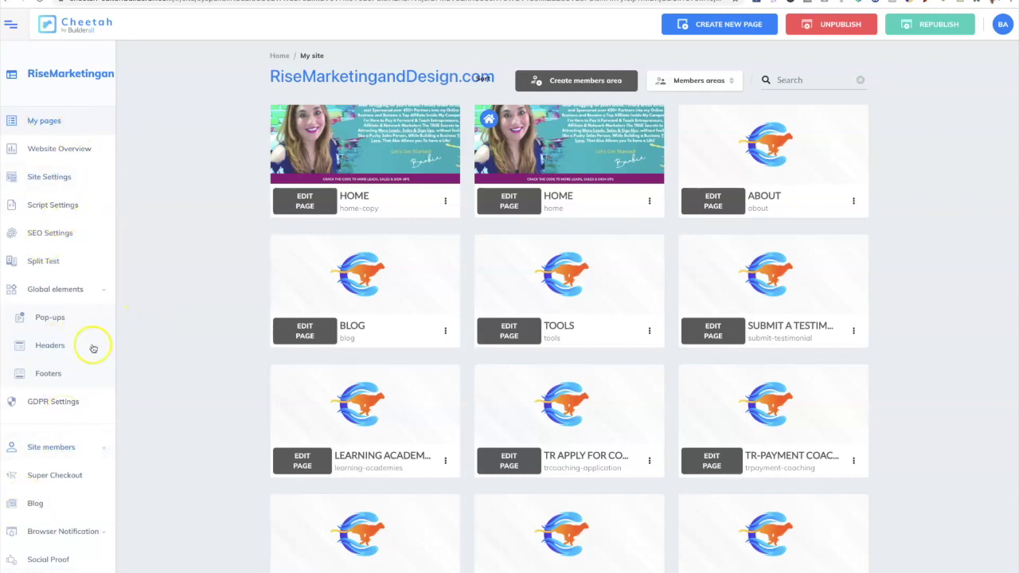
left_click(35, 505)
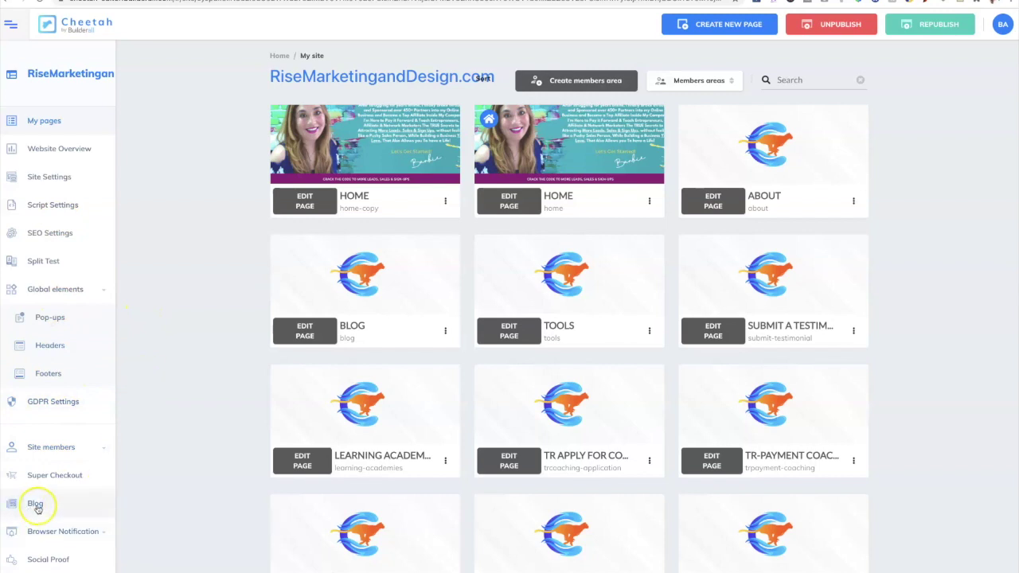
left_click(35, 505)
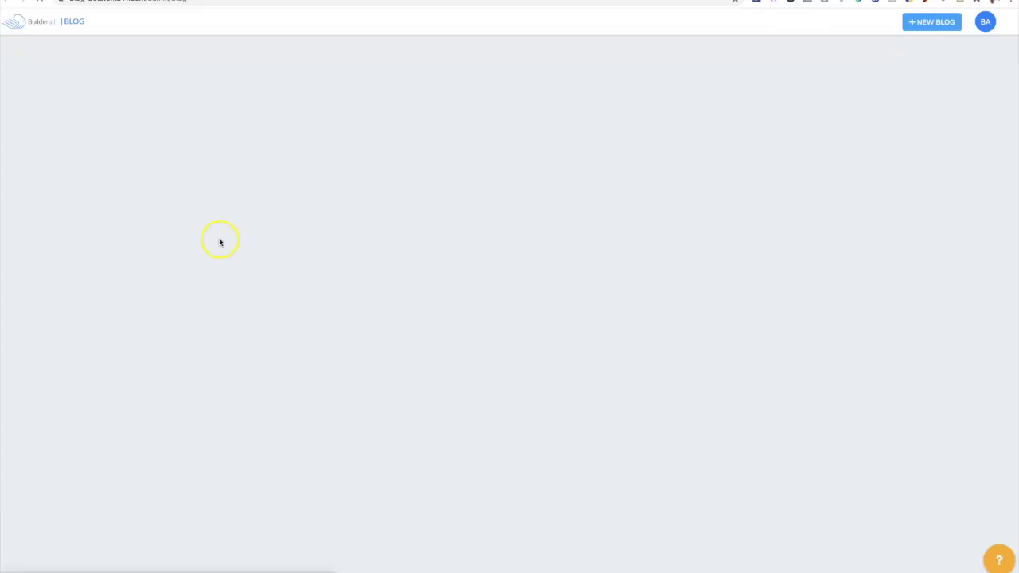
left_click(478, 244)
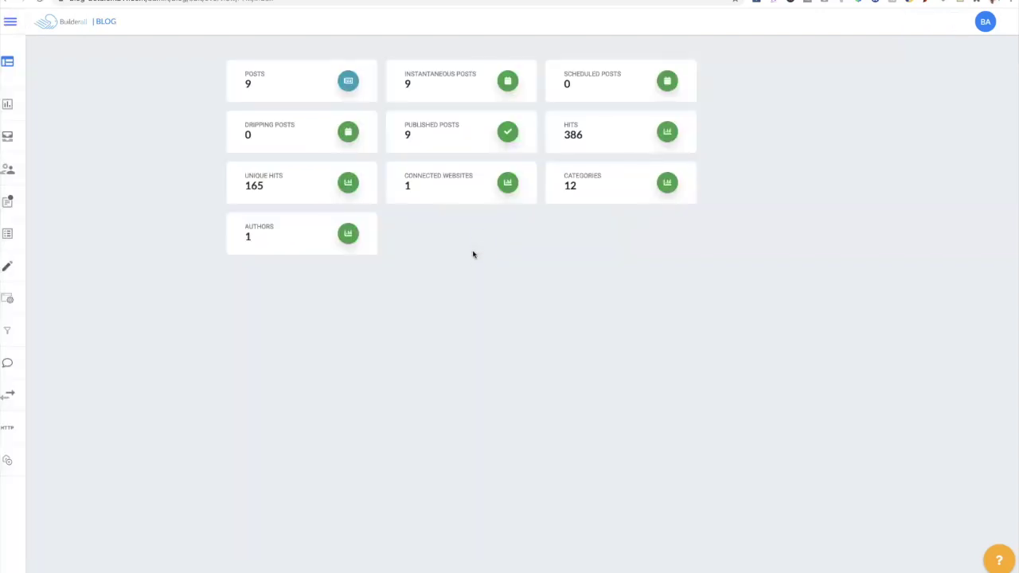
Step: Delete the post titled "test" from the blog's list of posts
left_click(31, 229)
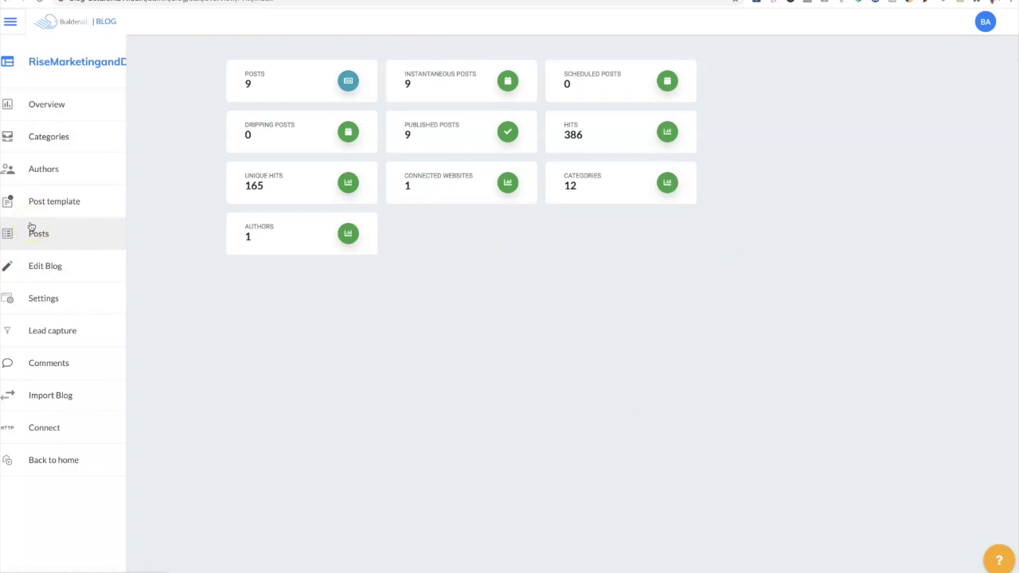
left_click(37, 231)
left_click(203, 233)
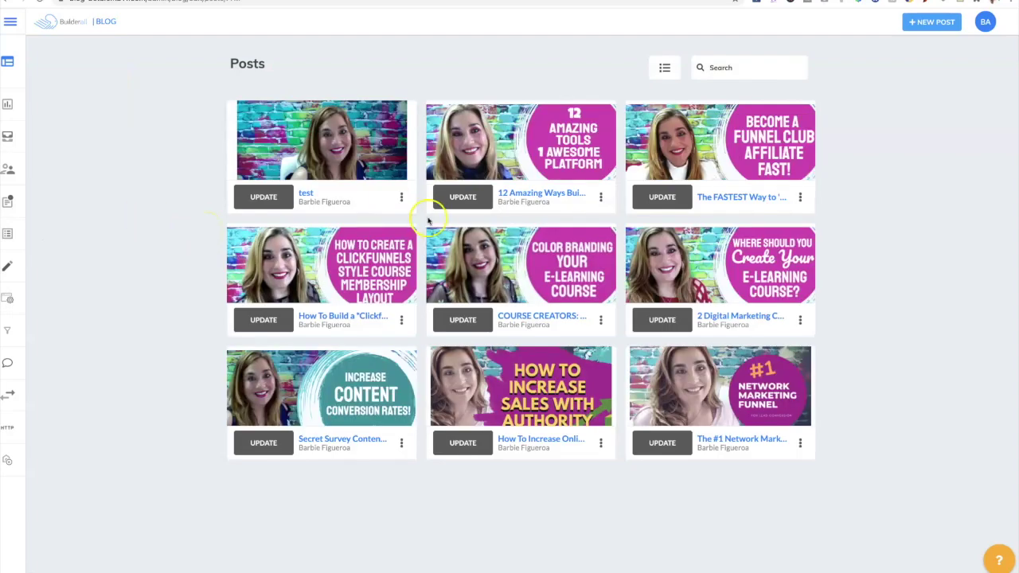
left_click(401, 197)
left_click(436, 277)
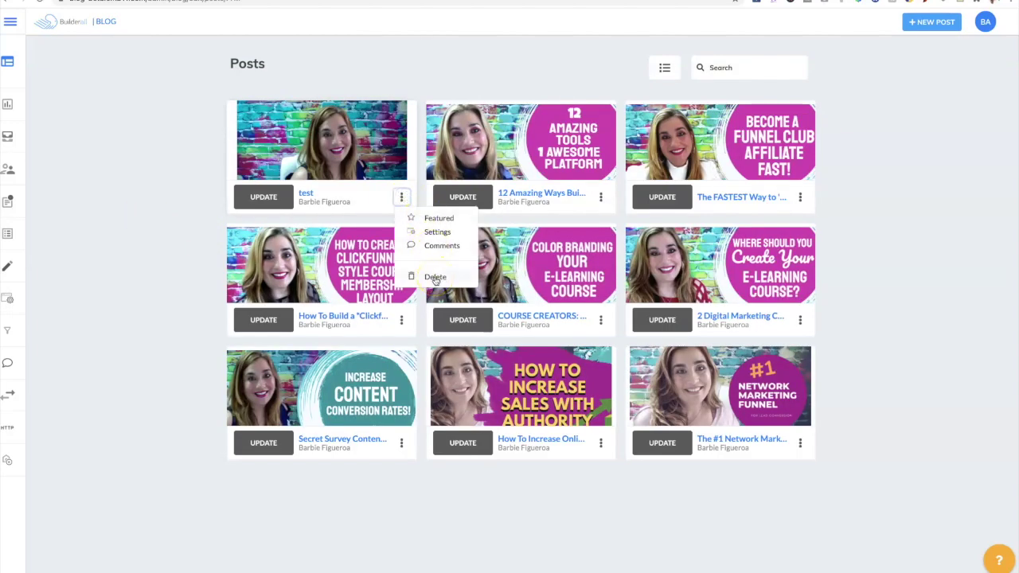
left_click(435, 219)
left_click(435, 219)
left_click(427, 247)
left_click(434, 276)
left_click(576, 334)
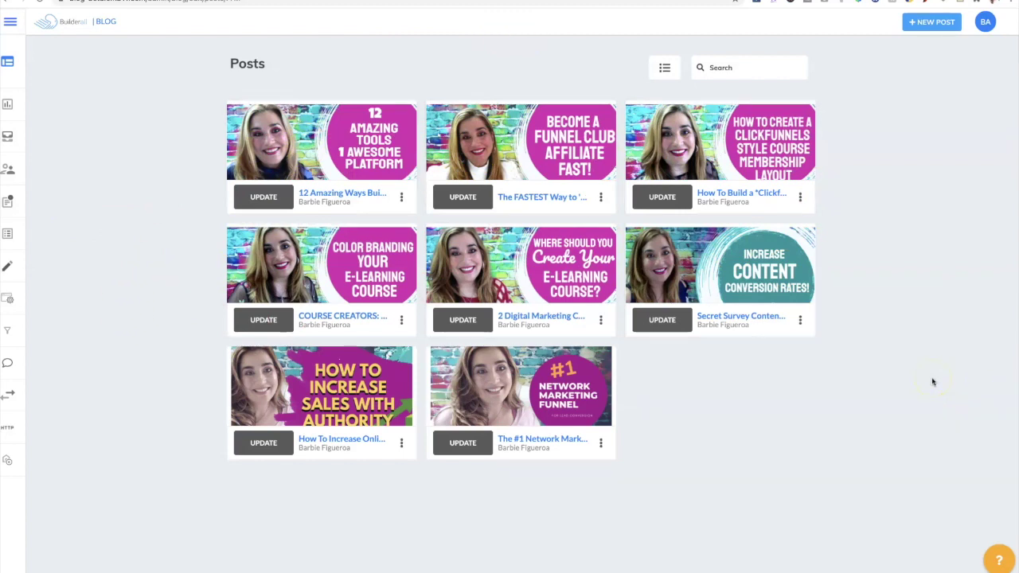
Step: Open the Blog Post Template to review its reusable closing content, and return to the list of post templates
left_click(937, 24)
mouse_move(12, 301)
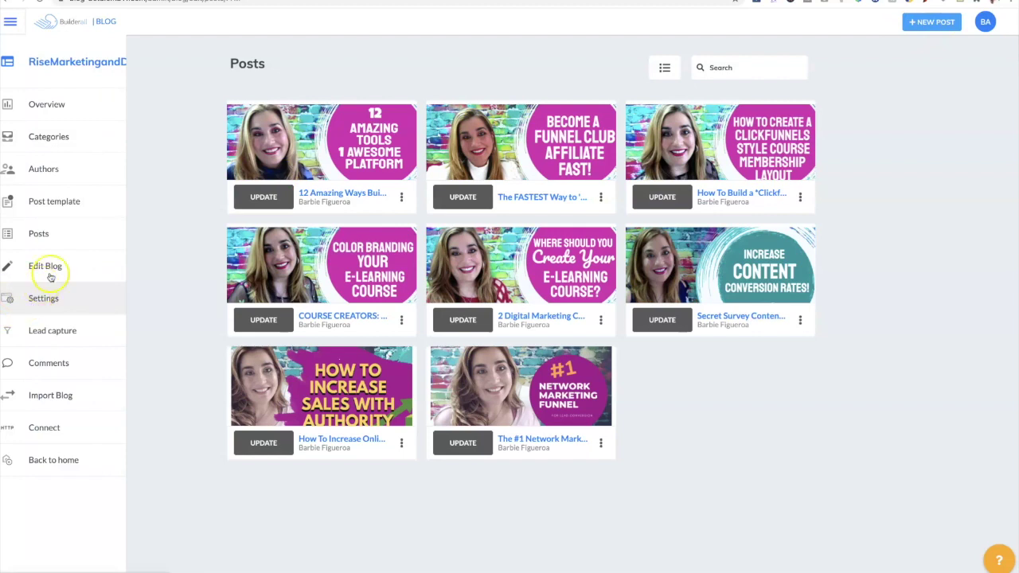
left_click(66, 202)
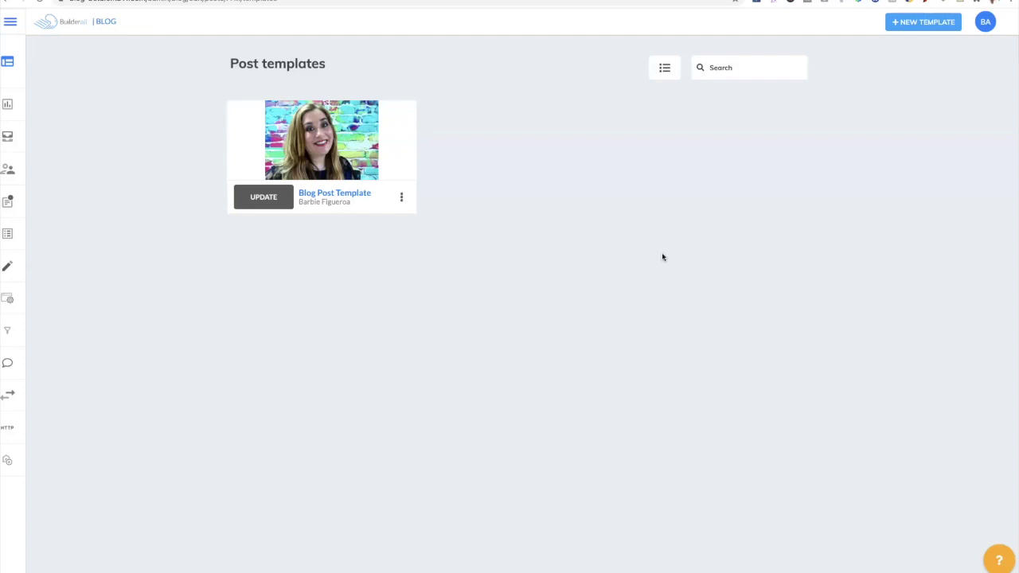
left_click(264, 199)
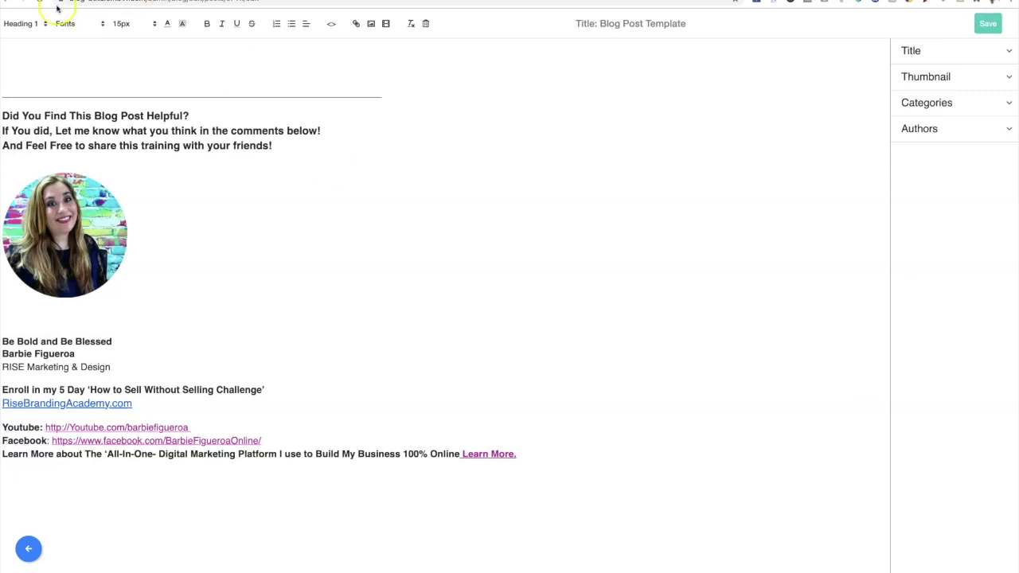
left_click(4, 3)
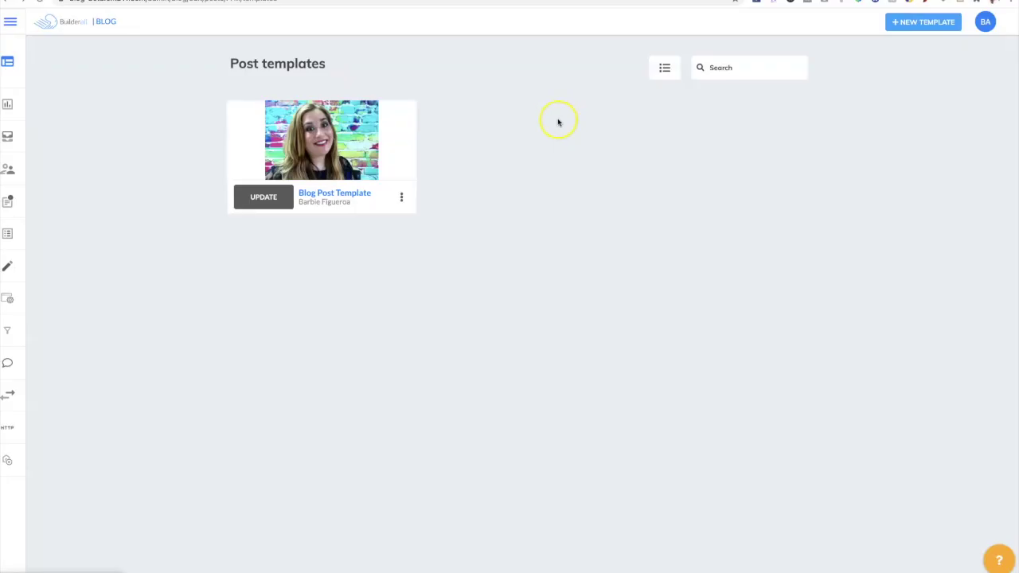
Step: Create a new blog post and give it the title "Test Blog Post"
mouse_move(7, 136)
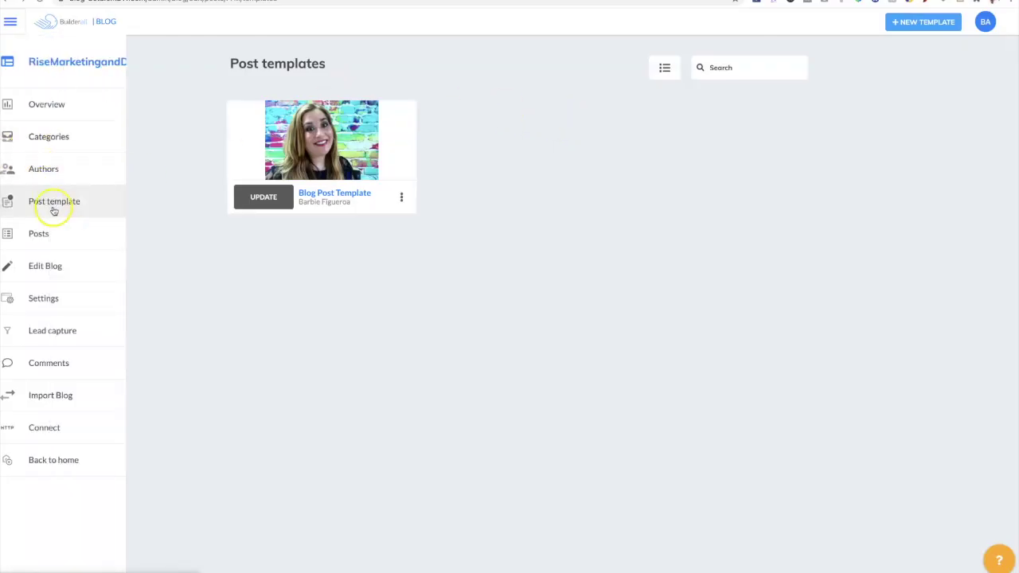
left_click(46, 236)
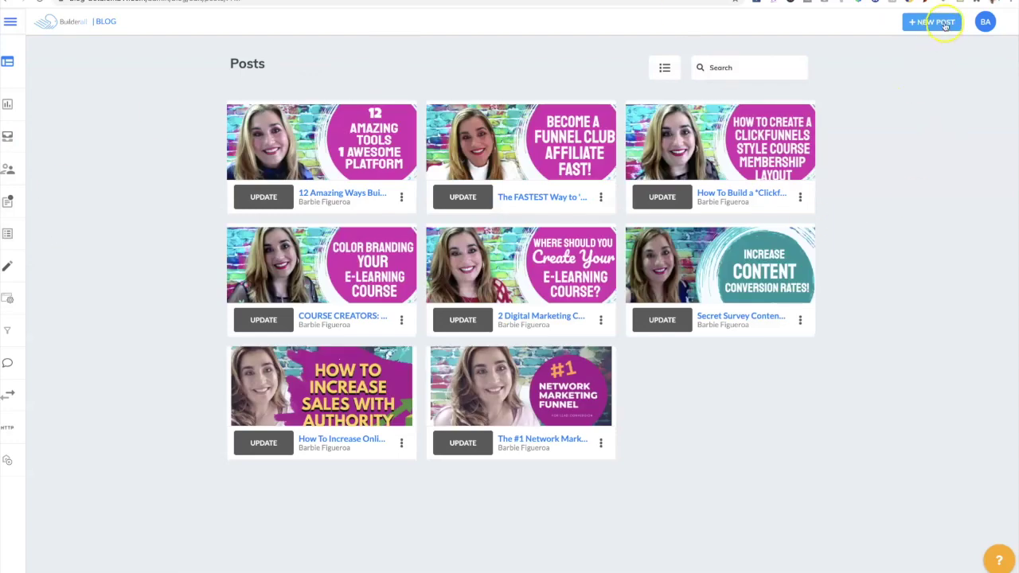
left_click(945, 24)
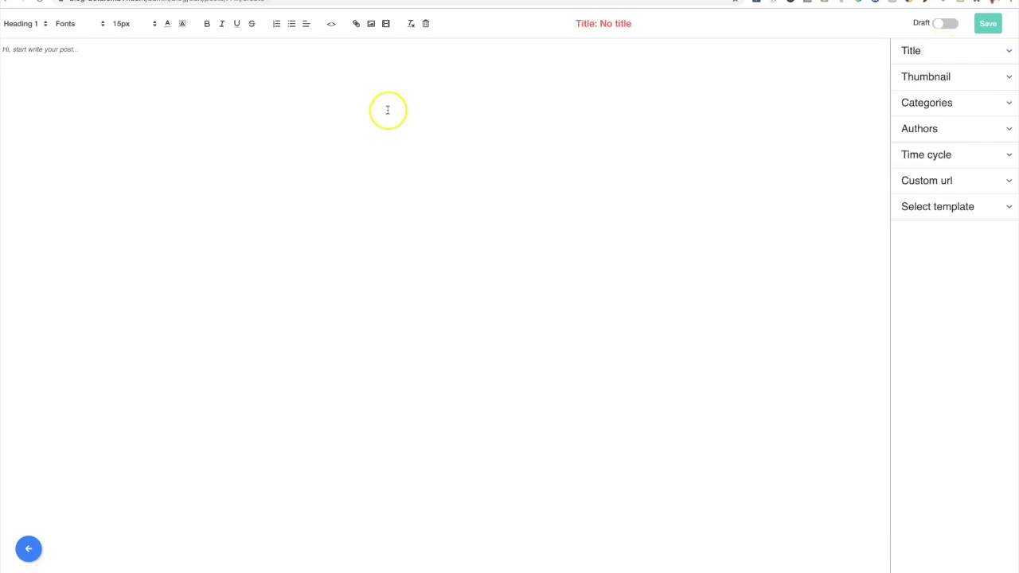
left_click(1001, 53)
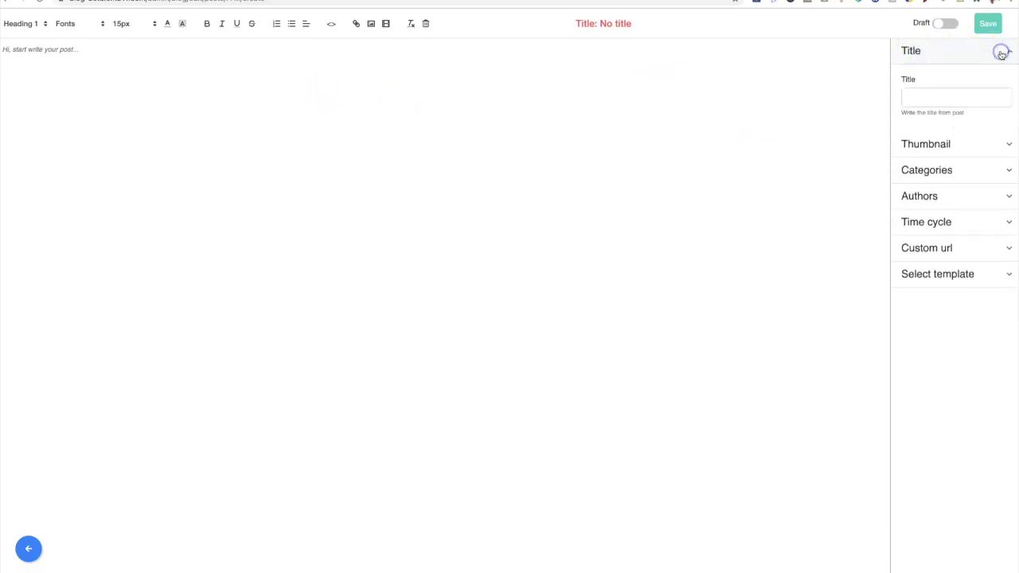
left_click(917, 98)
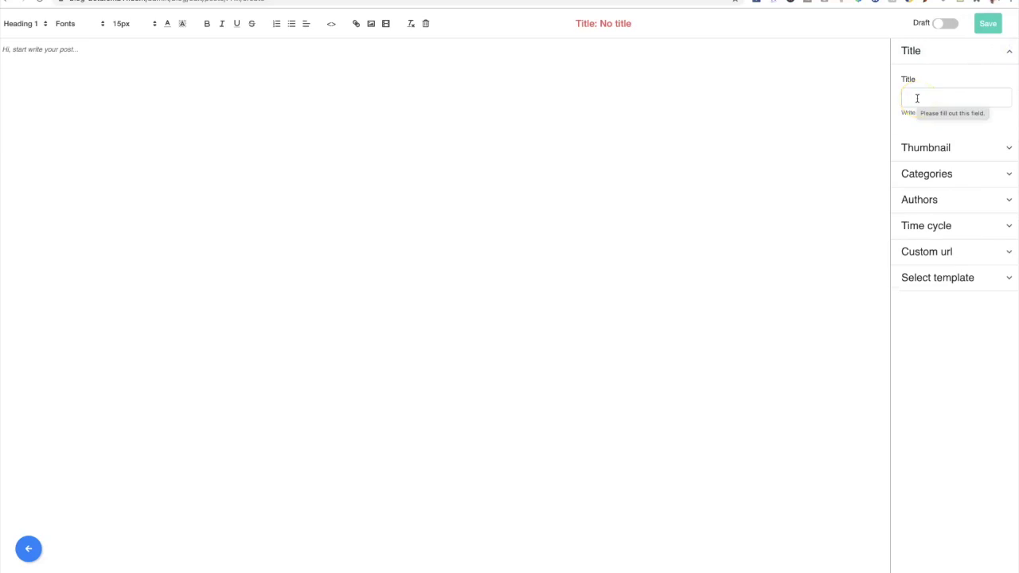
left_click(917, 98)
type("Test Blog Post")
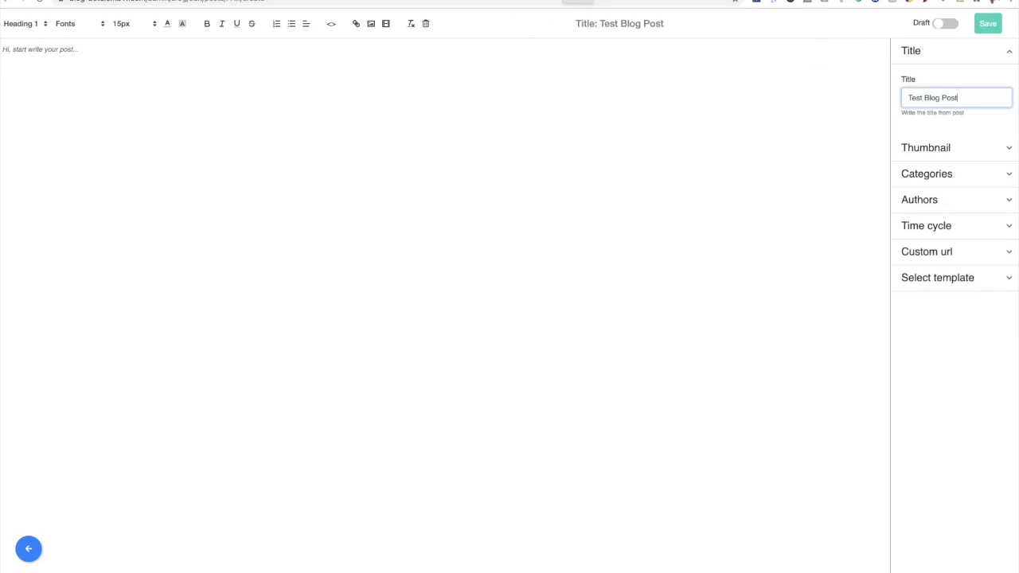
Step: Switch to Conversion.ai and copy the generated Blog Post Intro Paragraph that begins "Are you struggling to write better copy?"
left_click(577, 3)
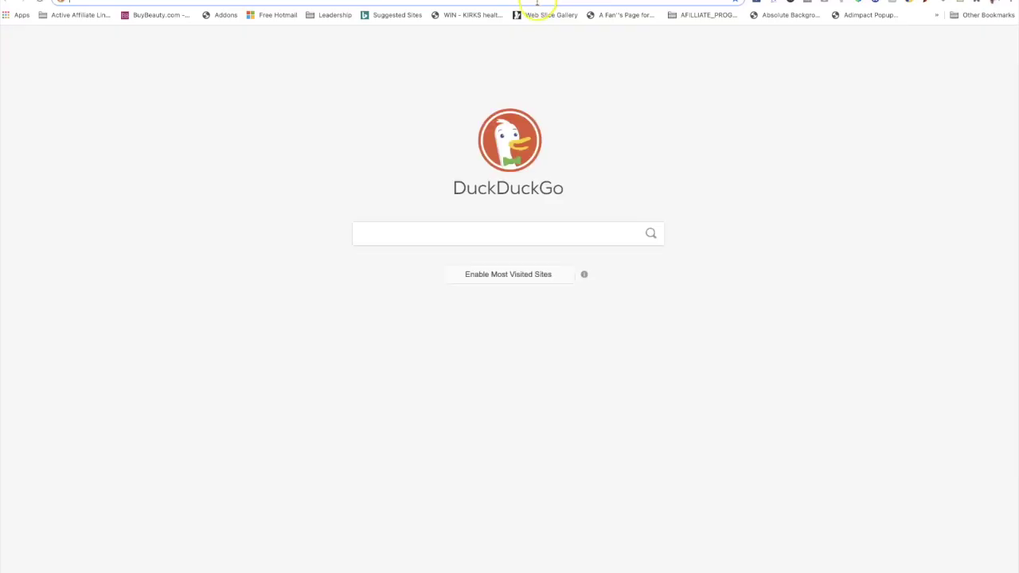
type("conv")
key("Return")
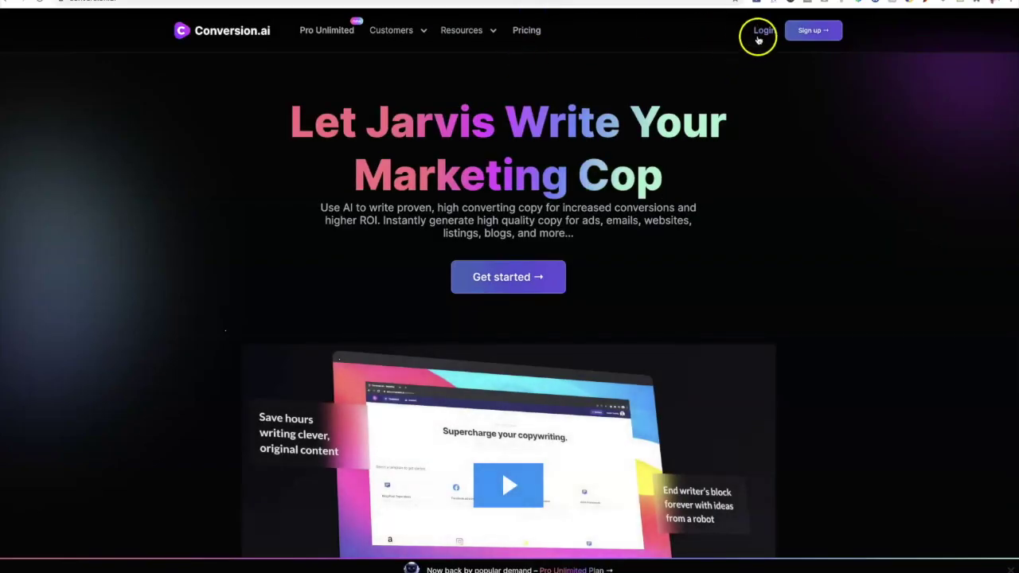
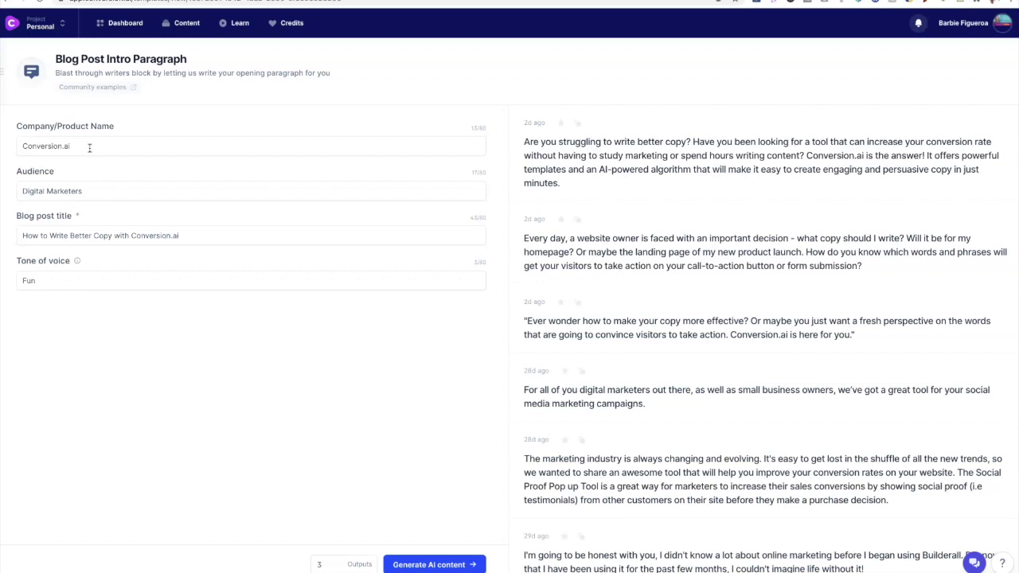
left_click(535, 156)
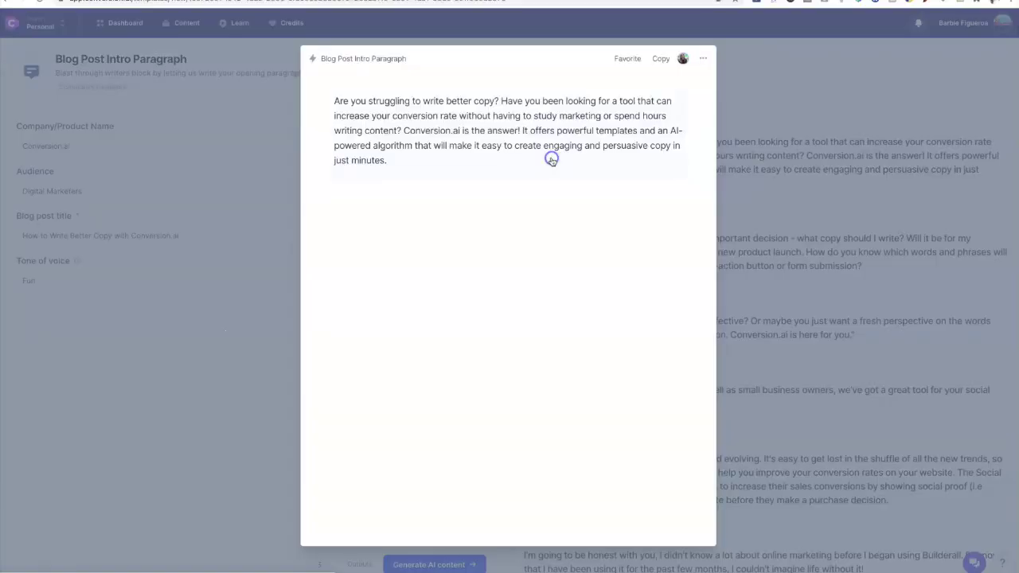
left_click_drag(335, 101, 387, 161)
key("ctrl+c")
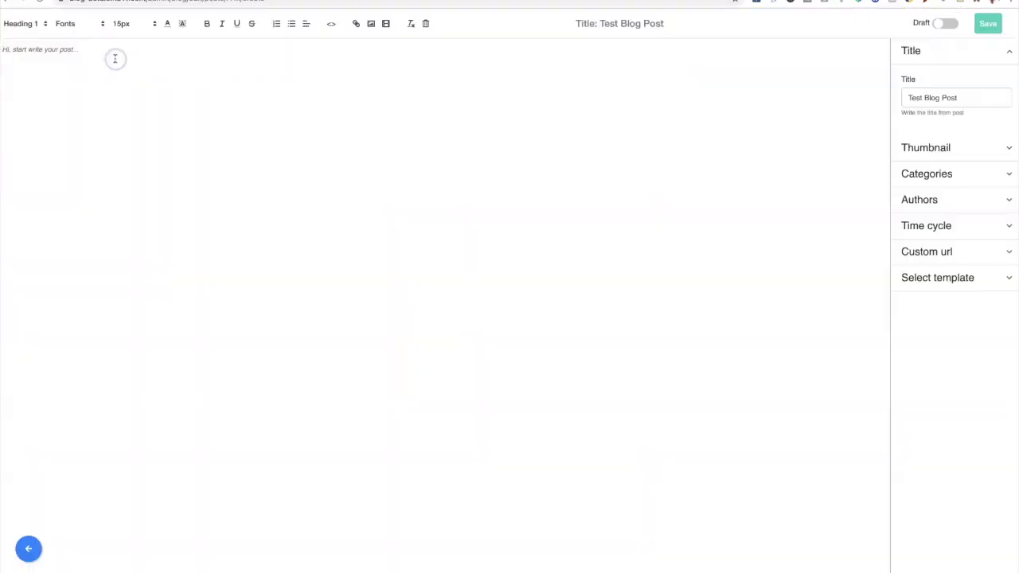
Step: Paste the copied intro paragraph into the body of the Builderall blog post and set its font size to 19px
left_click(114, 58)
key("ctrl+v")
left_click_drag(186, 57, 56, 45)
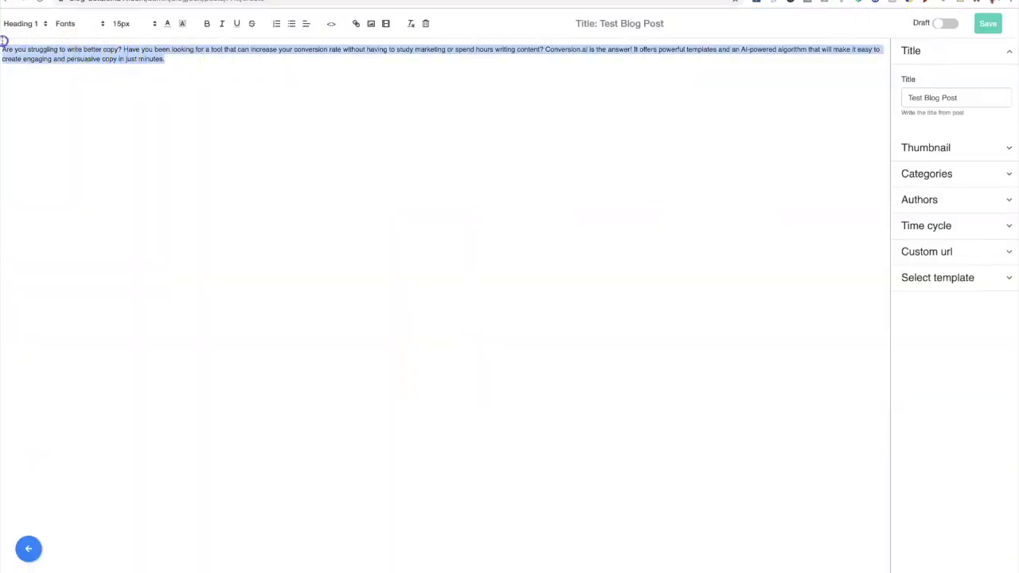
left_click(143, 24)
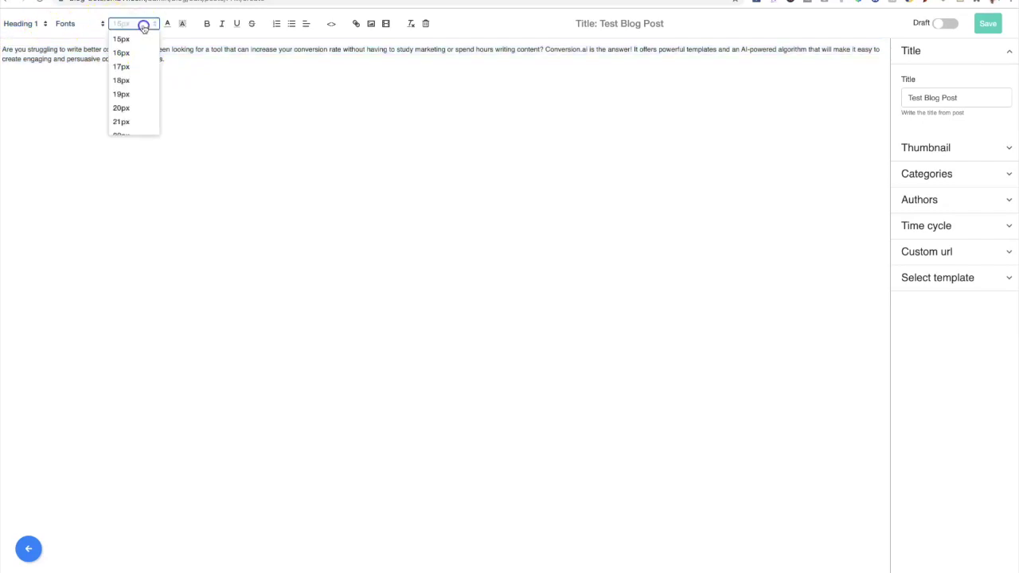
left_click(121, 94)
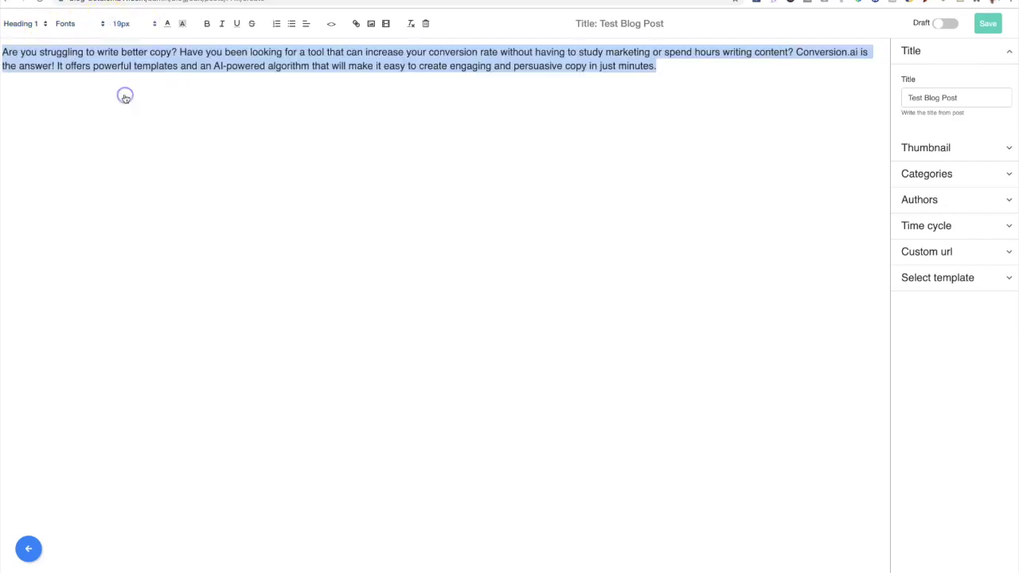
left_click(176, 93)
Step: Split the pasted intro into four separate paragraphs, breaking it after "better copy?", "writing content?" and "Conversion.ai is the answer!"
left_click(177, 51)
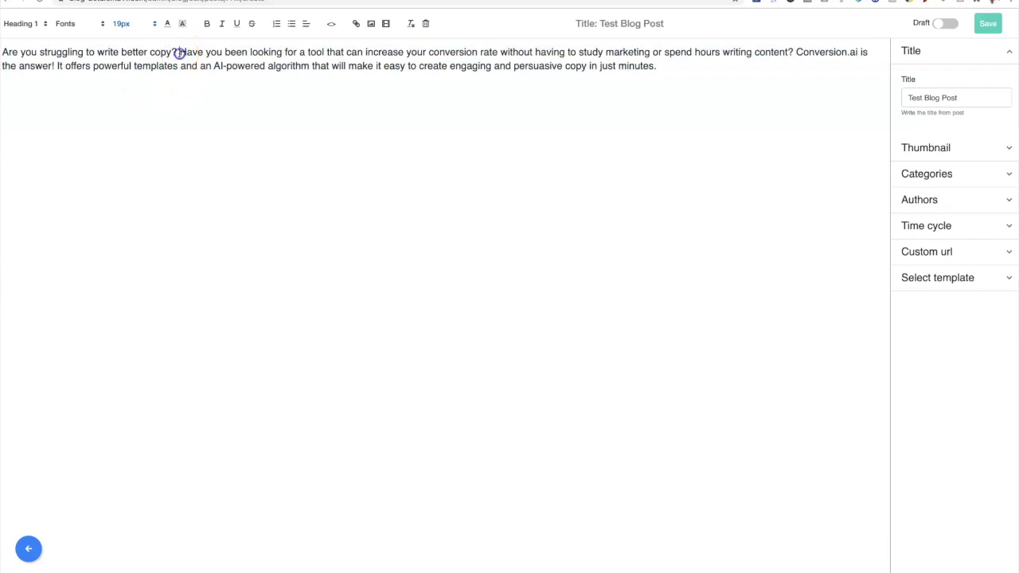
key("Return")
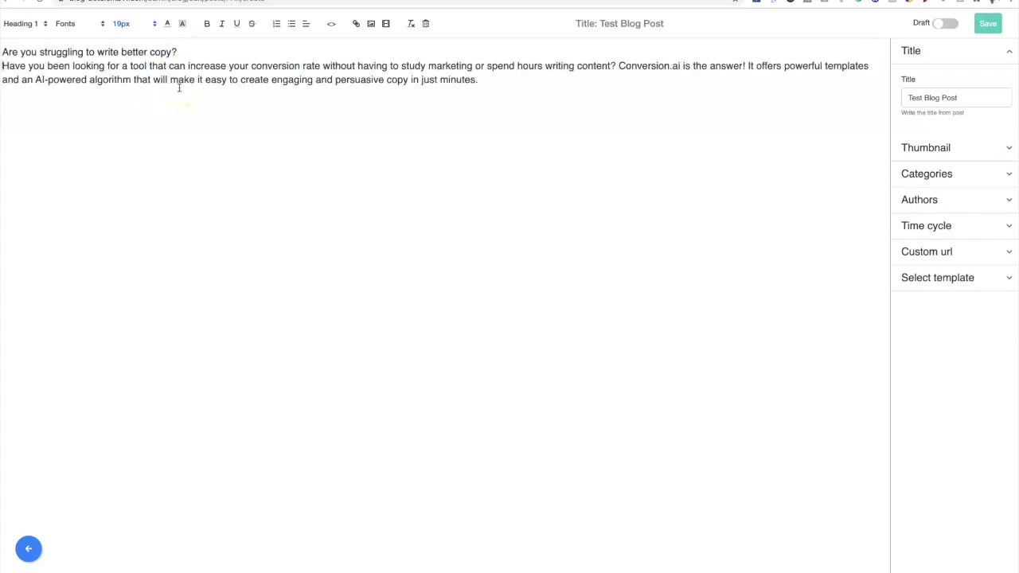
key("Return")
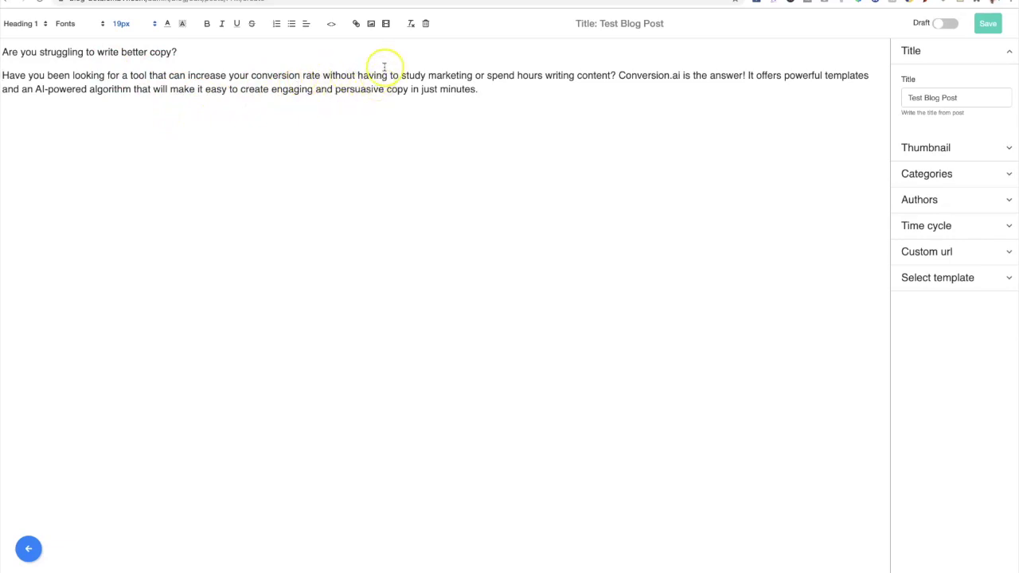
left_click(619, 74)
key("Return")
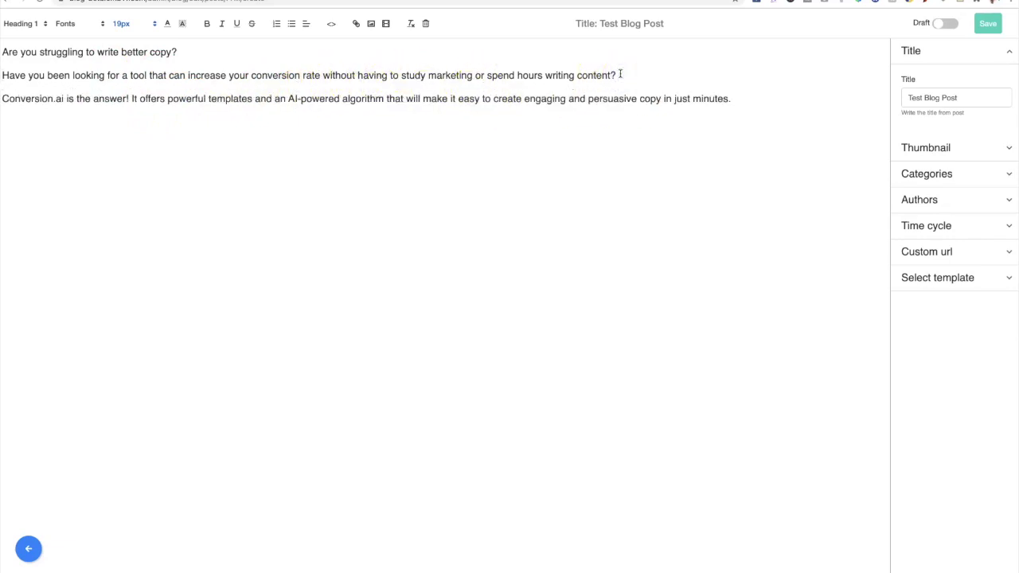
left_click(132, 98)
key("Return")
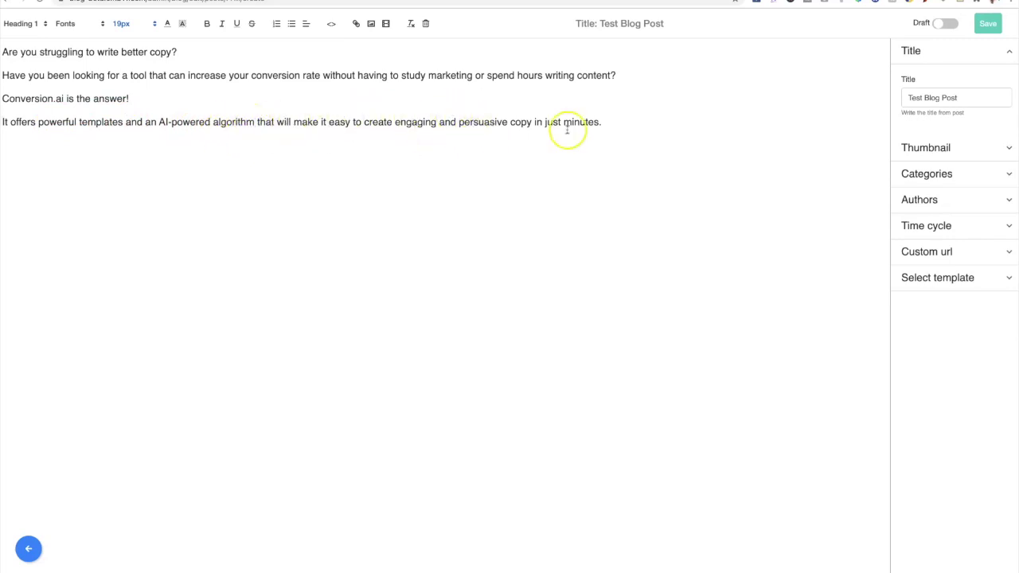
Step: Add "AND... the Opening 4 Sentences were written by Conversion.ai! How Cool is that?! =)" below the intro, with "AND..." on its own line
left_click(603, 121)
key("Return")
type("AND.")
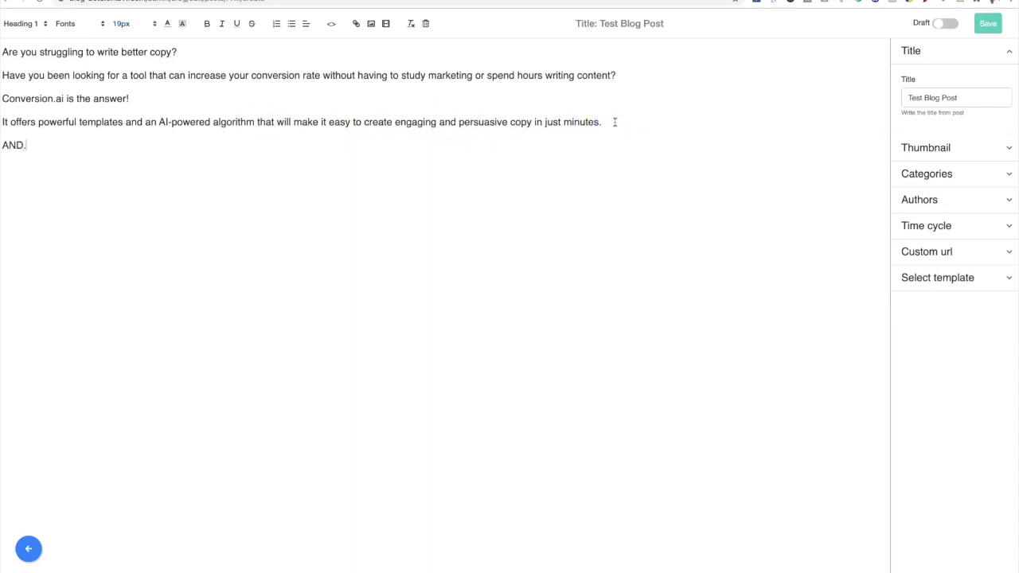
type("Ope")
key("BackSpace")
key("BackSpace")
key("BackSpace")
type("the Opening Par")
key("BackSpace")
key("BackSpace")
type("4 Sentence")
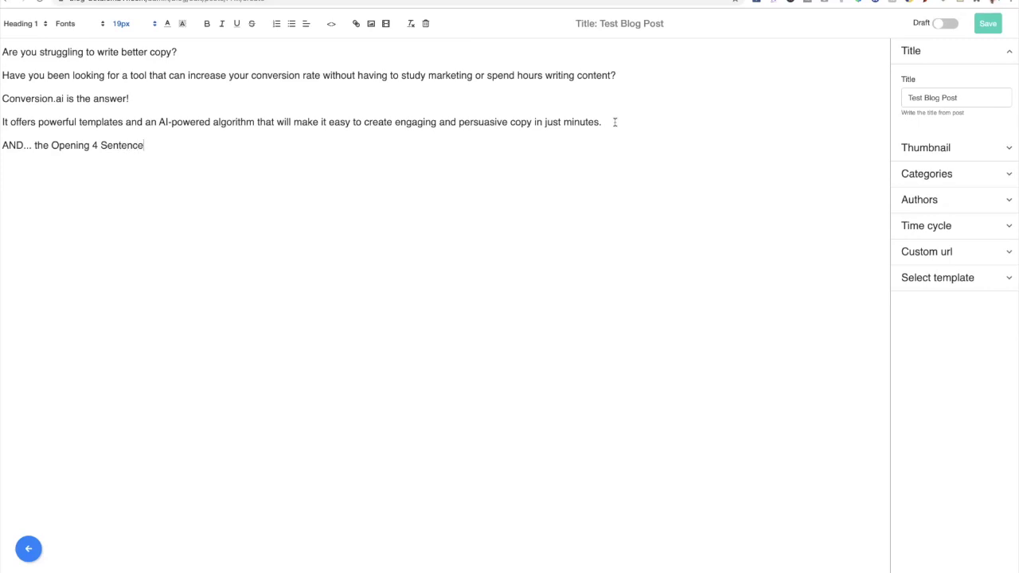
type("s were written by Conversion.ai! How ")
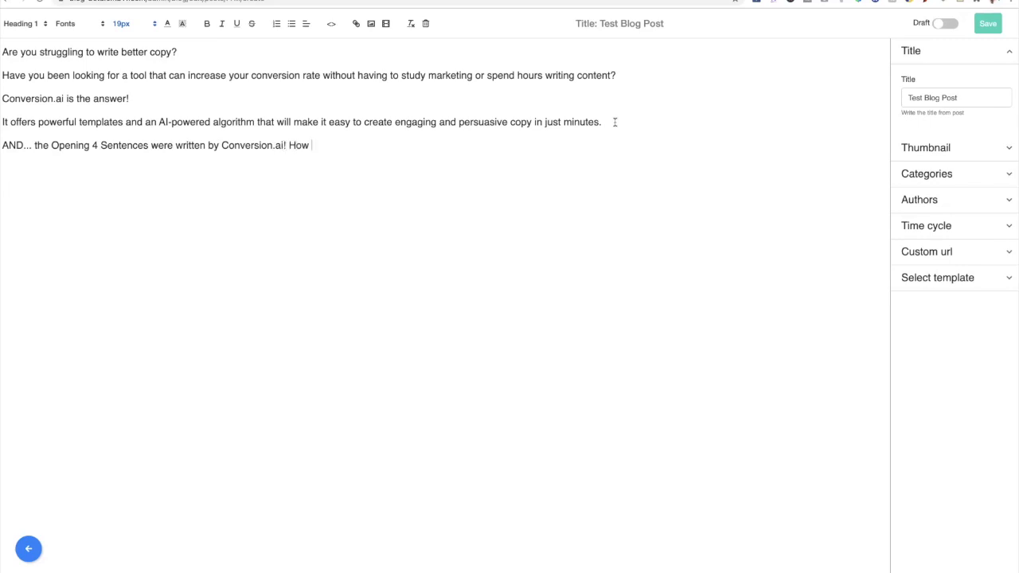
type("Cool is that?! =0")
left_click(31, 146)
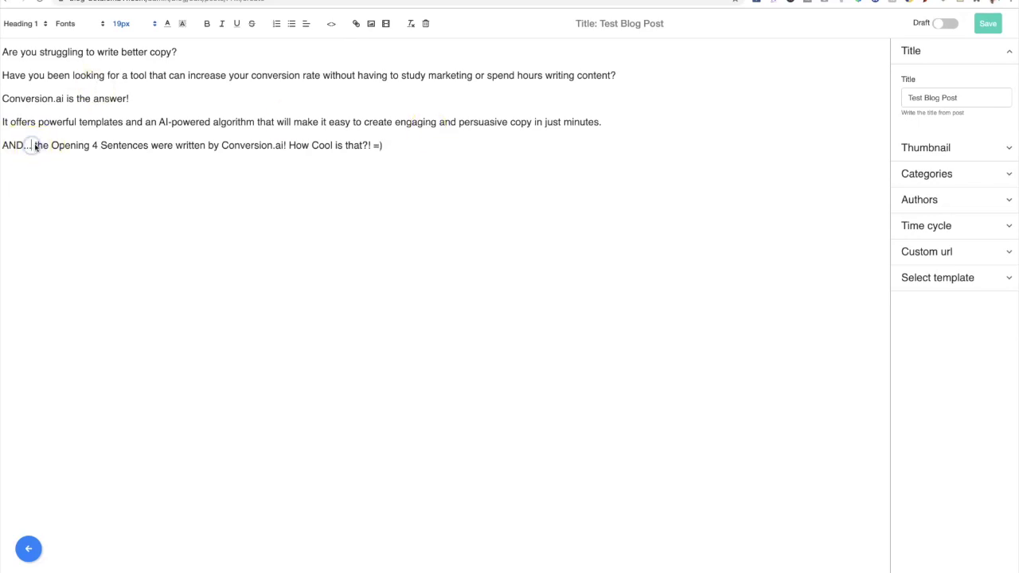
key("Return")
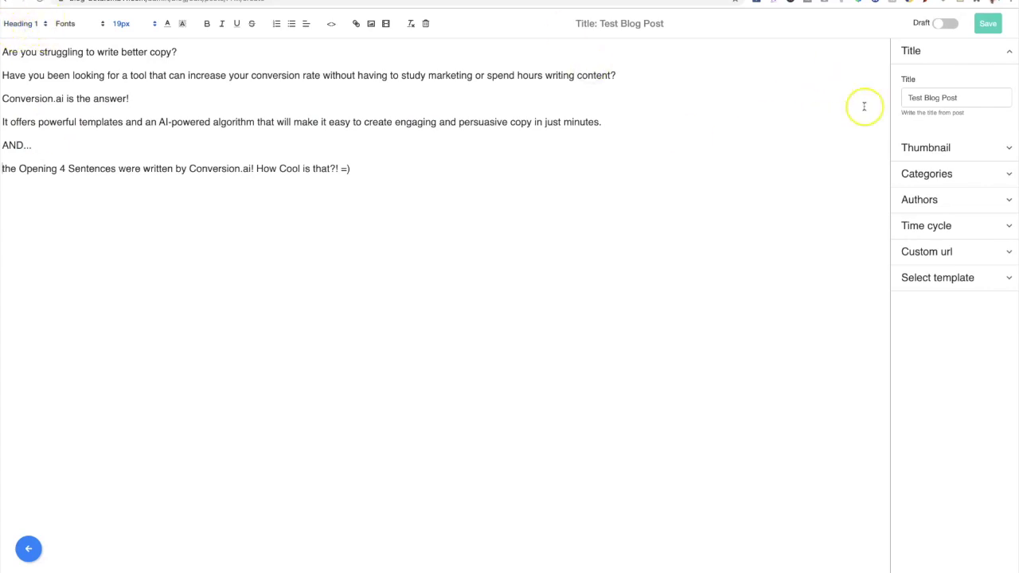
Step: Assign the existing author to the blog post and save it, staying on the editing page
left_click_drag(193, 52, 3, 53)
left_click(988, 23)
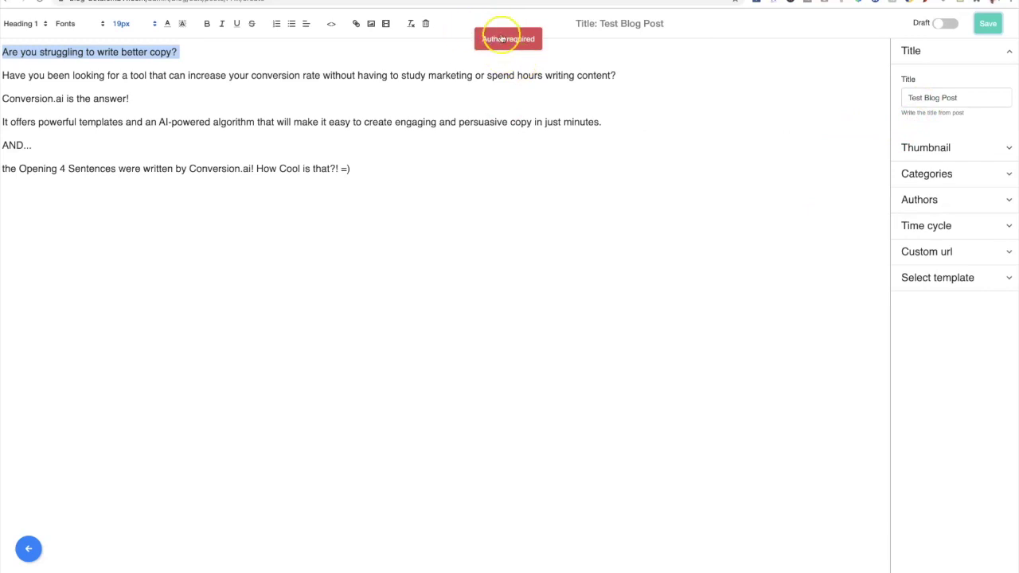
left_click(968, 203)
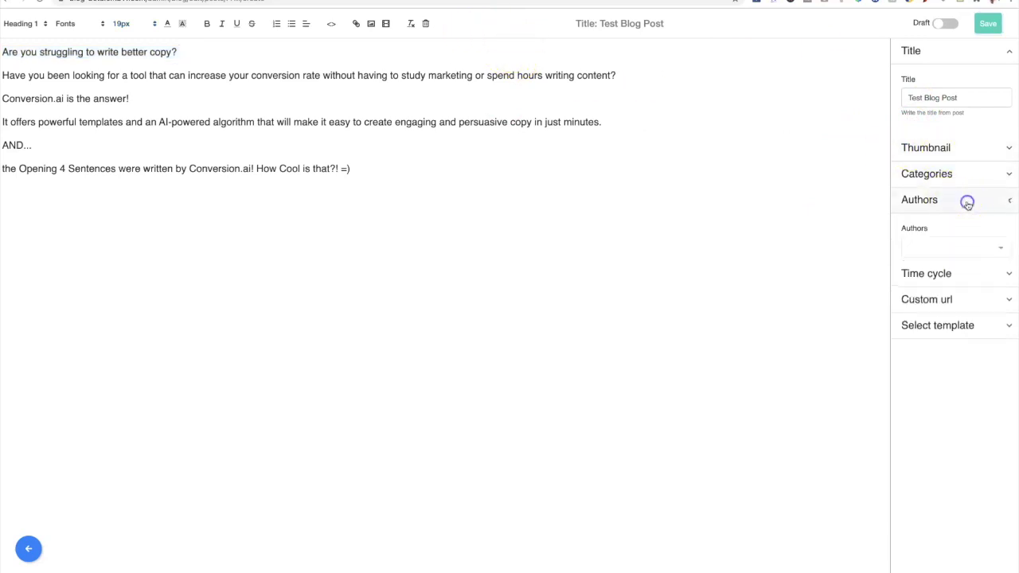
left_click(981, 251)
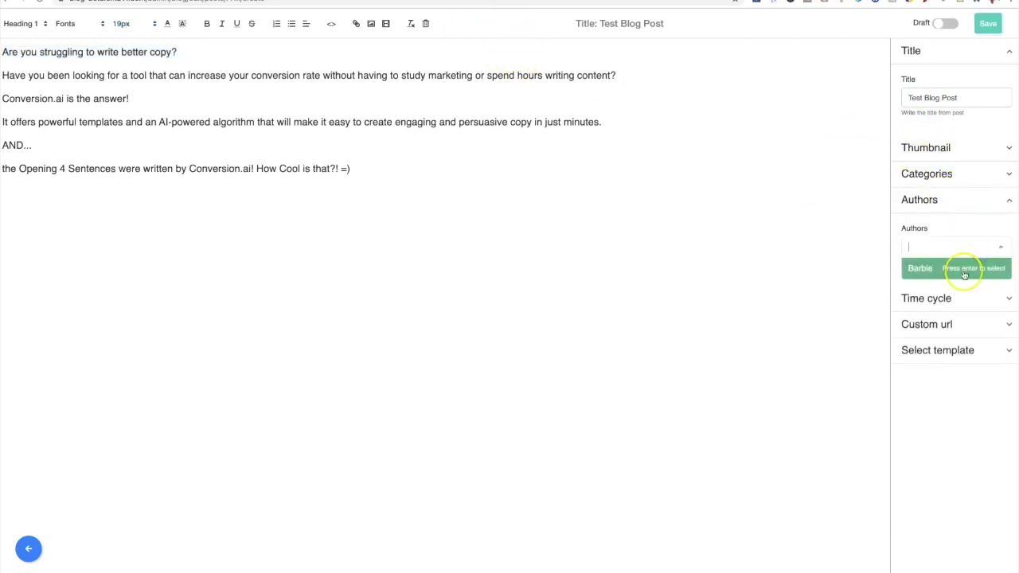
left_click(963, 269)
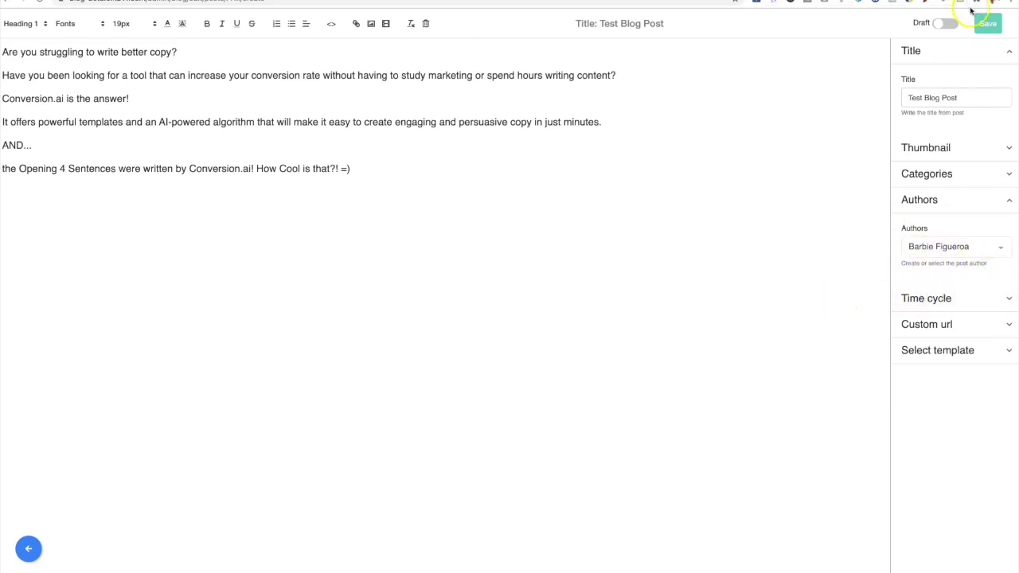
left_click(988, 24)
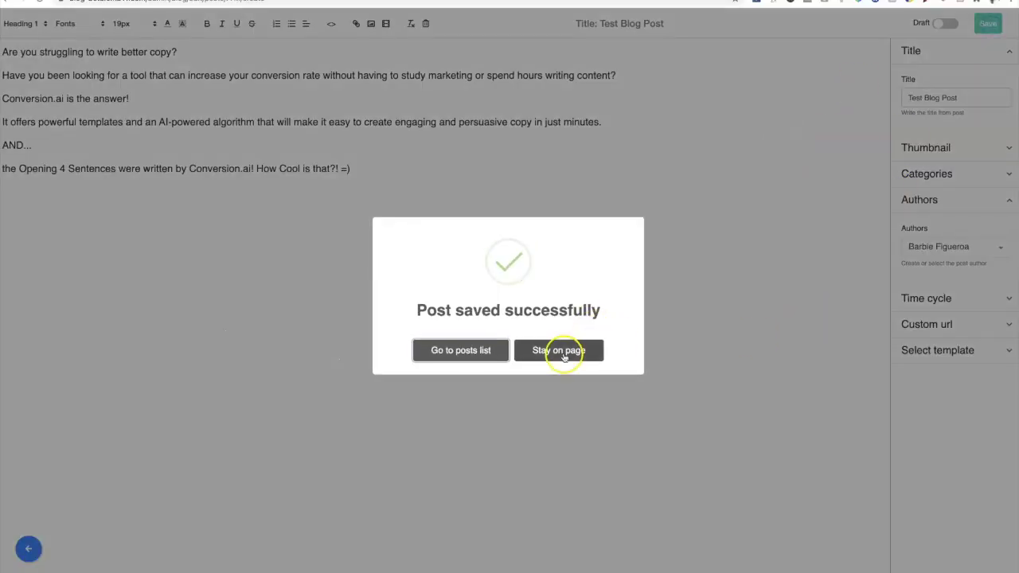
left_click(559, 350)
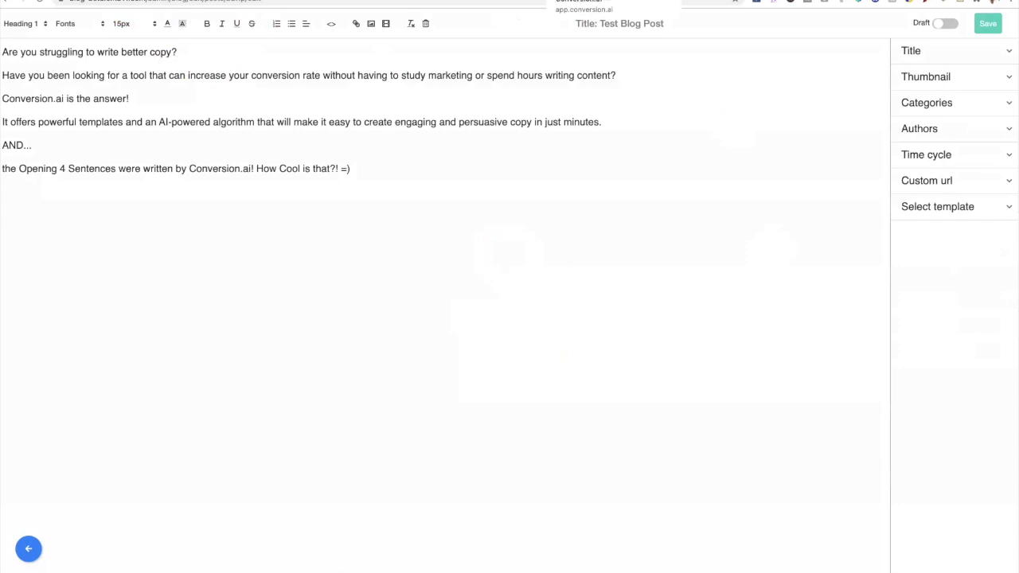
Step: Switch to Conversion.ai and open the Perfect Headline template from the dashboard's template library
left_click(589, 3)
left_click(760, 82)
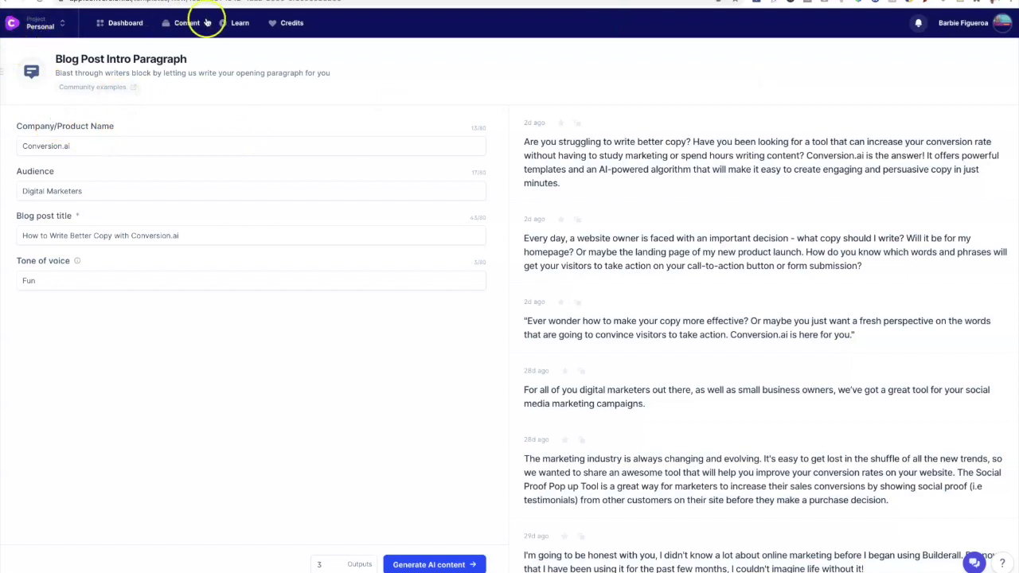
left_click(129, 22)
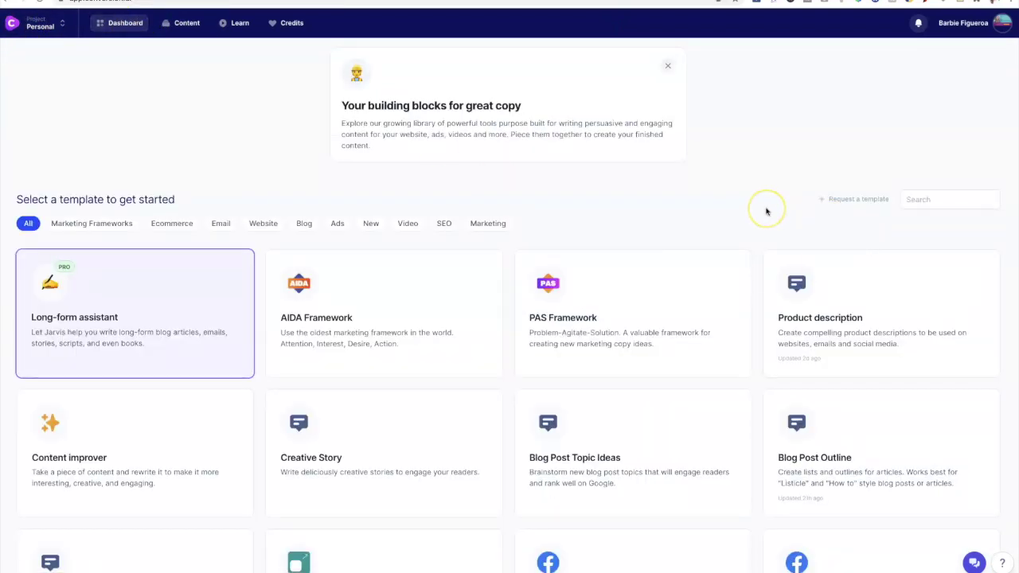
scroll(765, 211, "down", 1)
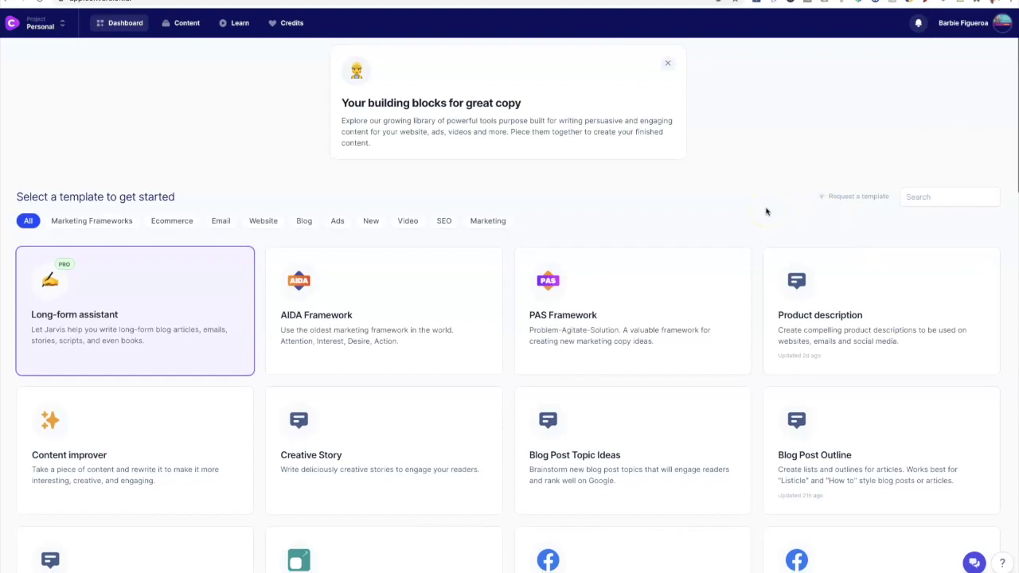
scroll(766, 211, "down", 3)
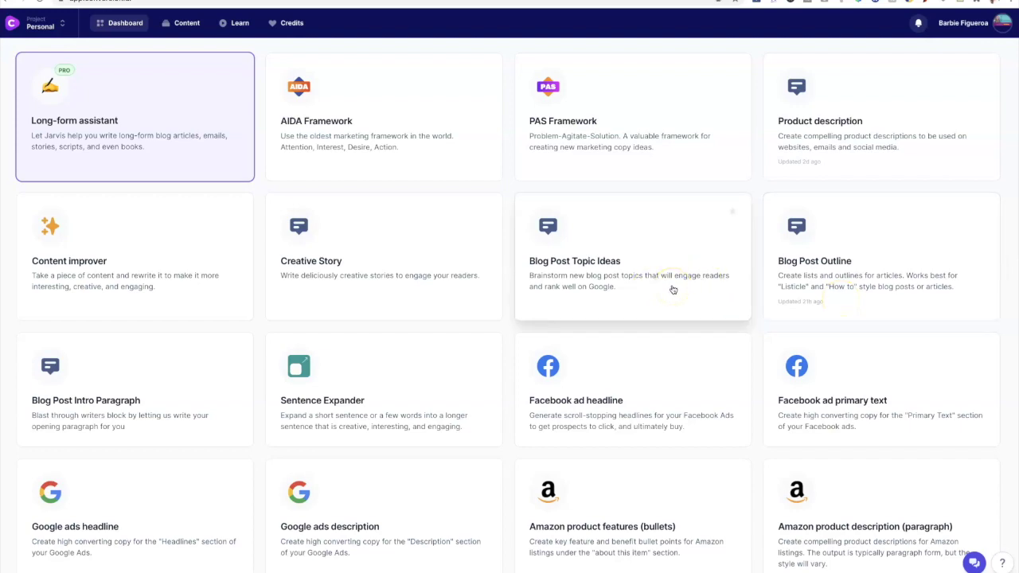
scroll(673, 290, "down", 3)
scroll(673, 290, "up", 2)
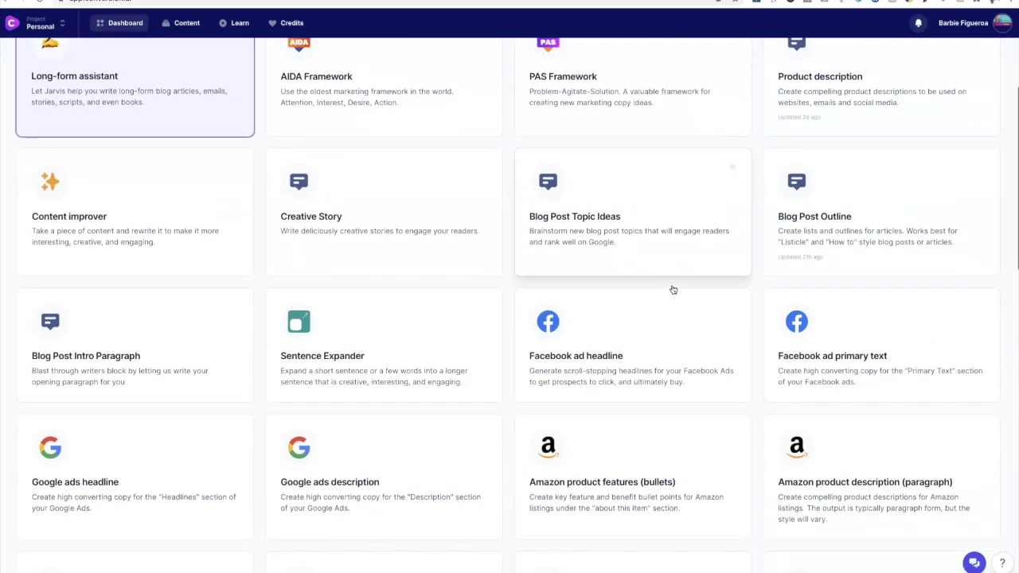
scroll(672, 289, "down", 5)
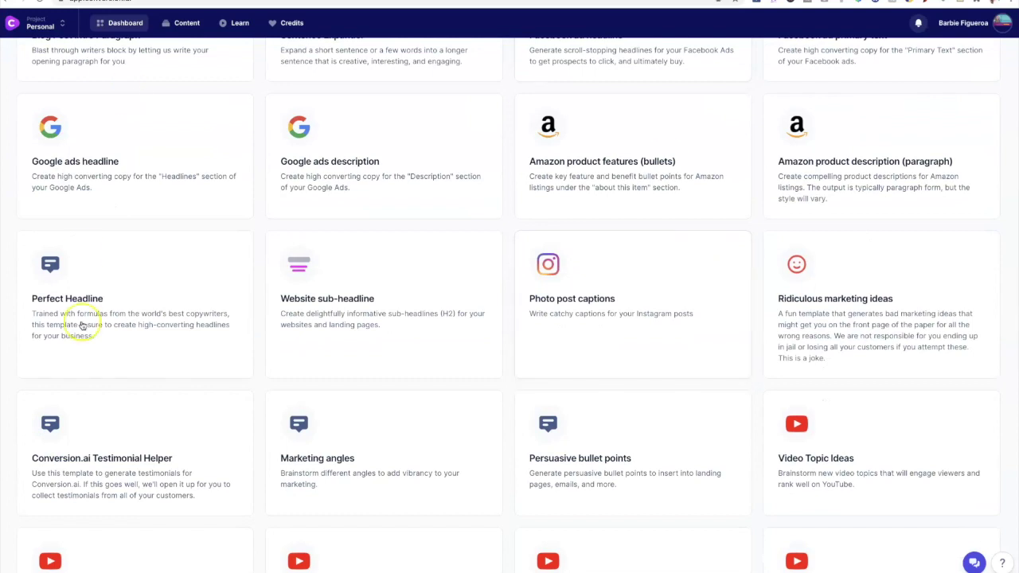
left_click(113, 323)
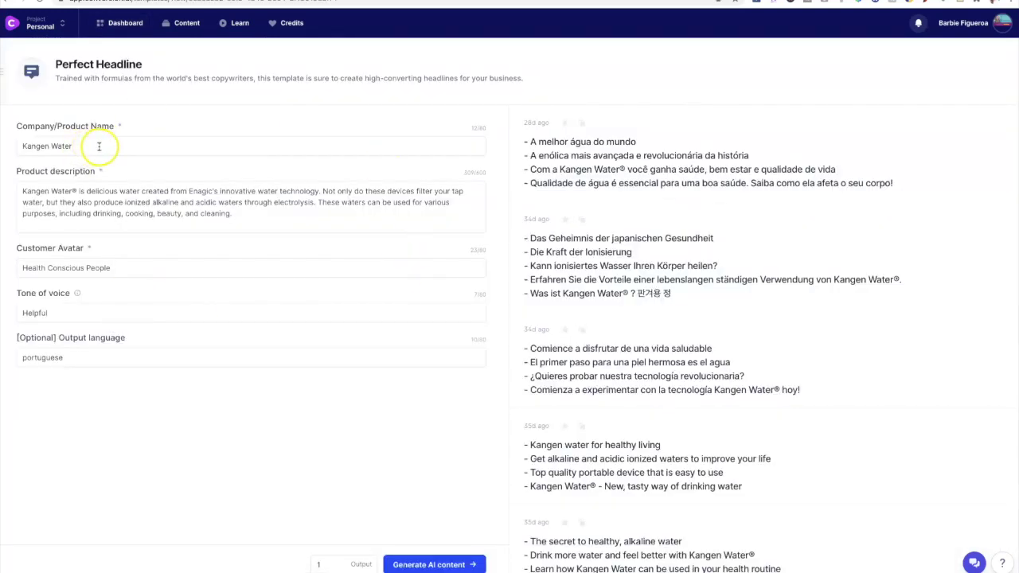
Step: Set the company name to "Conversion.ai" and the product description to "Conversion.ai Artificial intelligence Copywriting Software Tool."
left_click_drag(95, 146, 5, 147)
type("Conversion.ai")
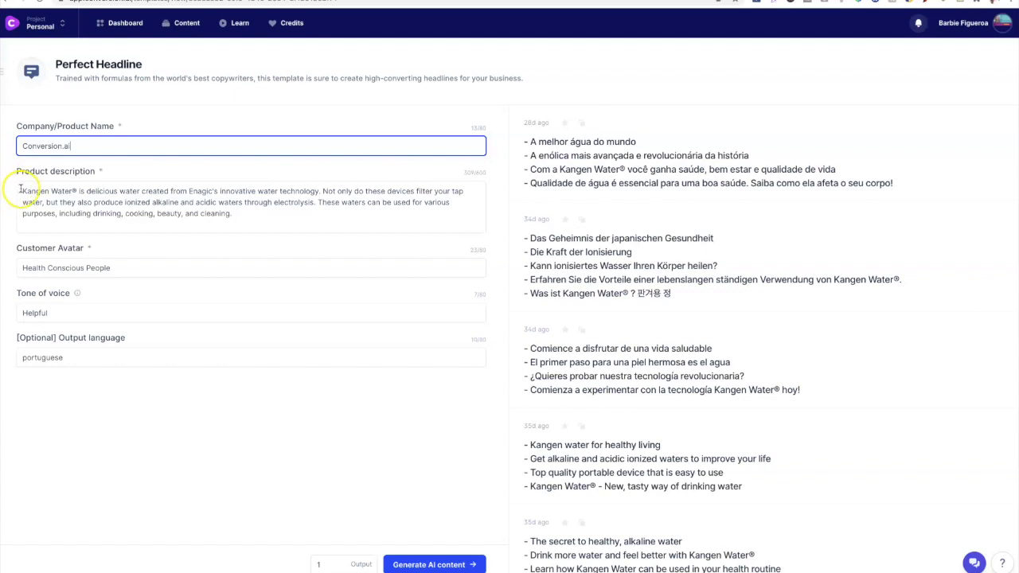
left_click_drag(22, 191, 245, 210)
type("Conversion.ai Artificial int")
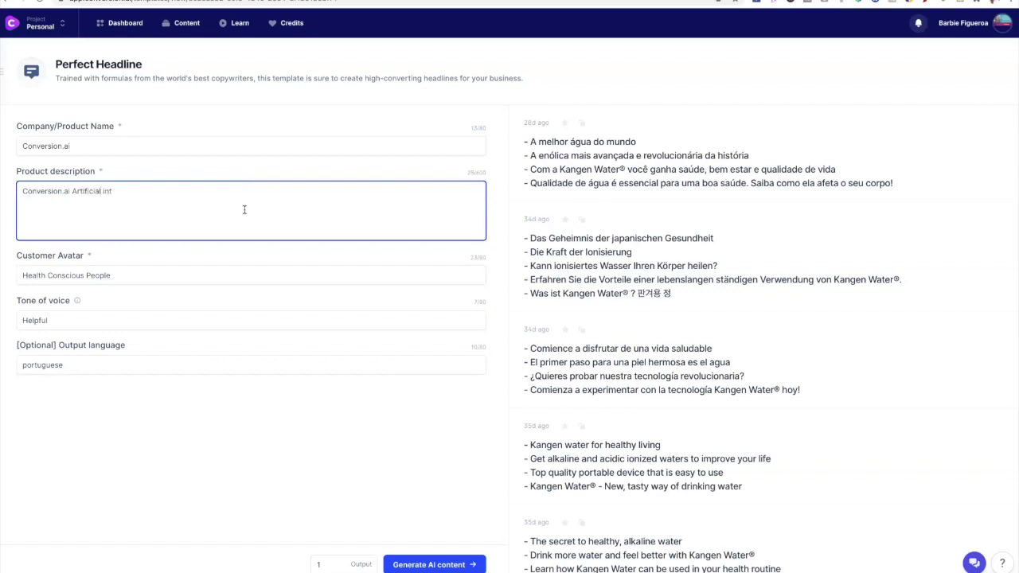
type("gence Copywriting Software Tool.")
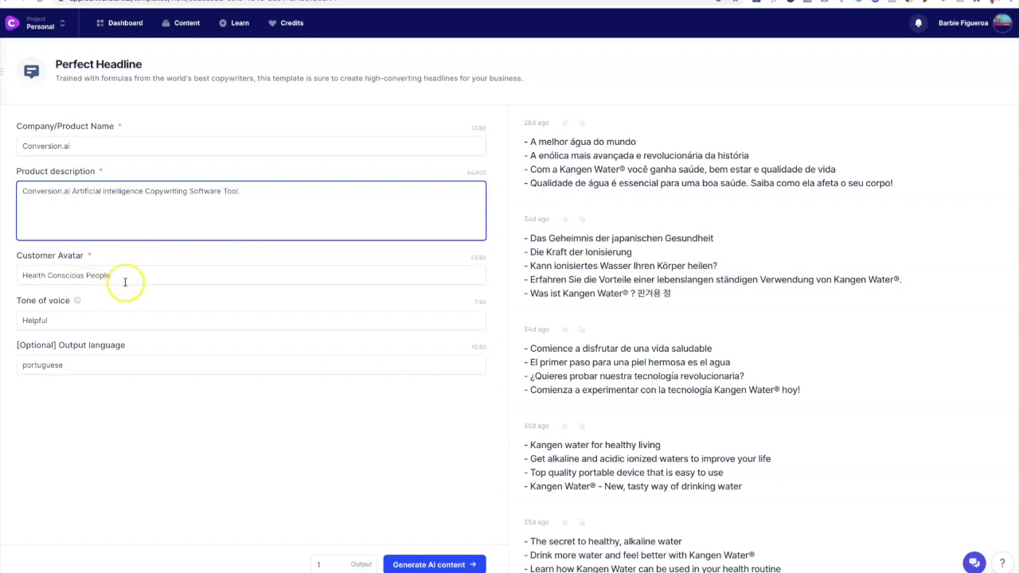
Step: Set the customer avatar to "Digital Marketers", the tone of voice to "Fun" and the output language to "English"
left_click_drag(126, 277, 21, 274)
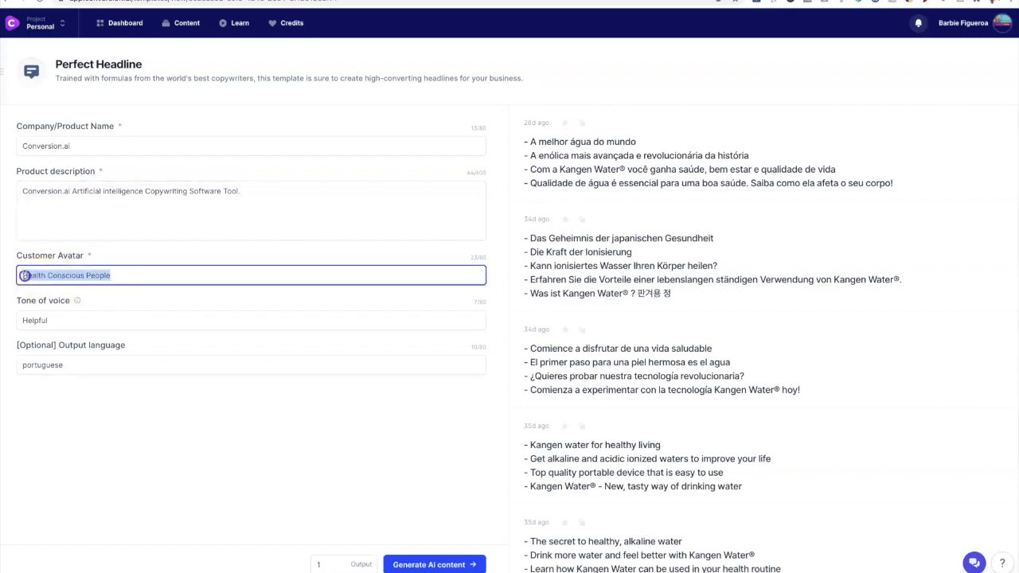
type("Digital Marketers")
left_click_drag(56, 320, 17, 319)
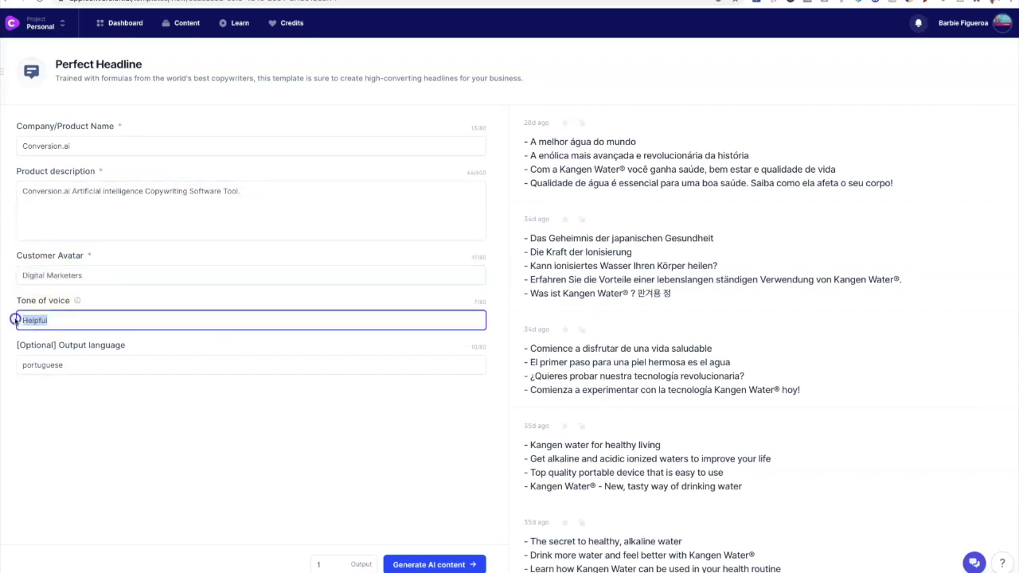
type("Fun")
left_click(84, 365)
left_click_drag(84, 363, 15, 362)
type("English")
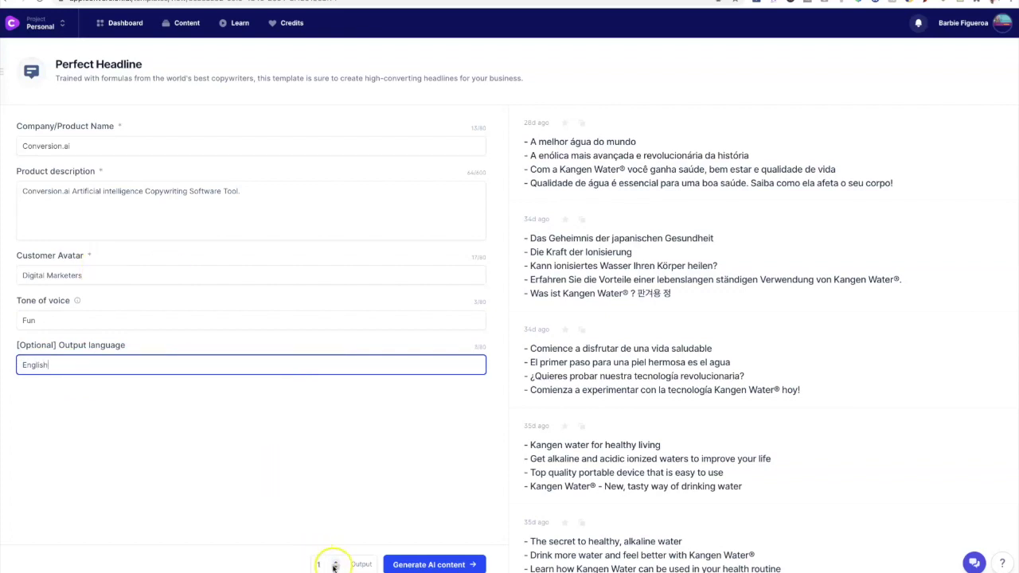
Step: Set the number of outputs to 3 and generate the headline content
left_click(336, 562)
left_click(336, 561)
left_click(430, 564)
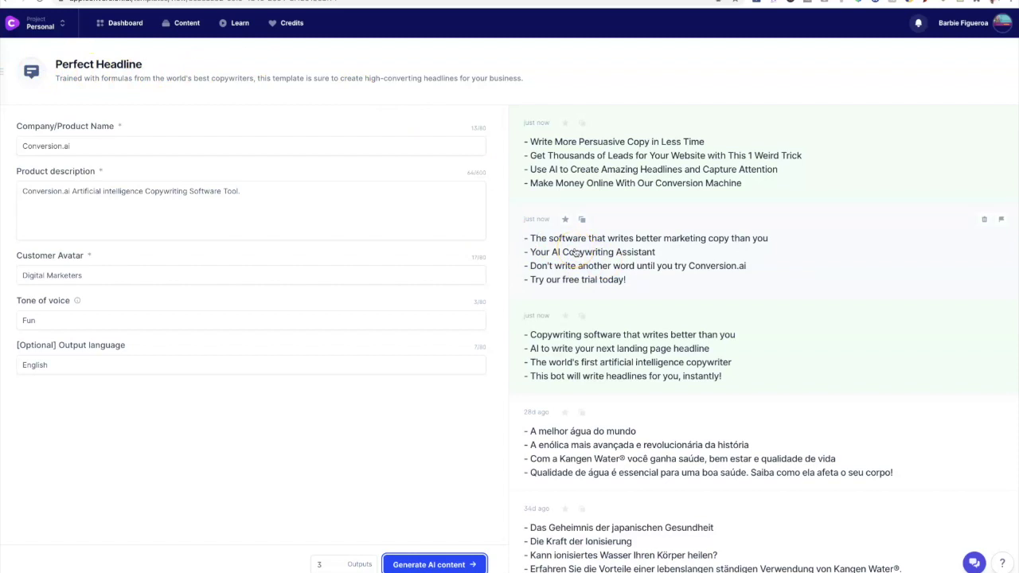
Step: Open the first generated headline set and copy the line "Write More Persuasive Copy in Less Time"
left_click(576, 162)
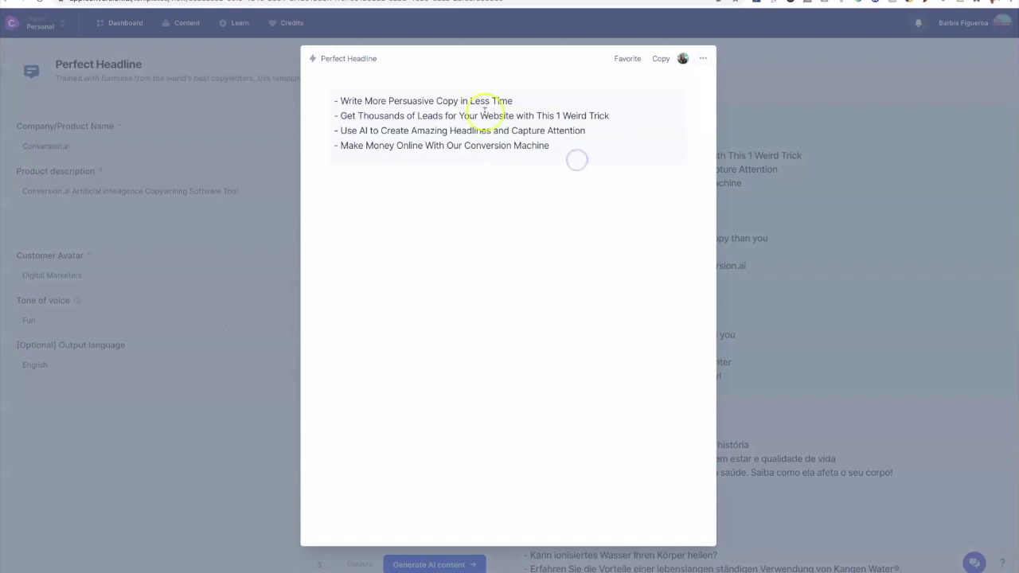
left_click_drag(340, 102, 524, 102)
key("ctrl+c")
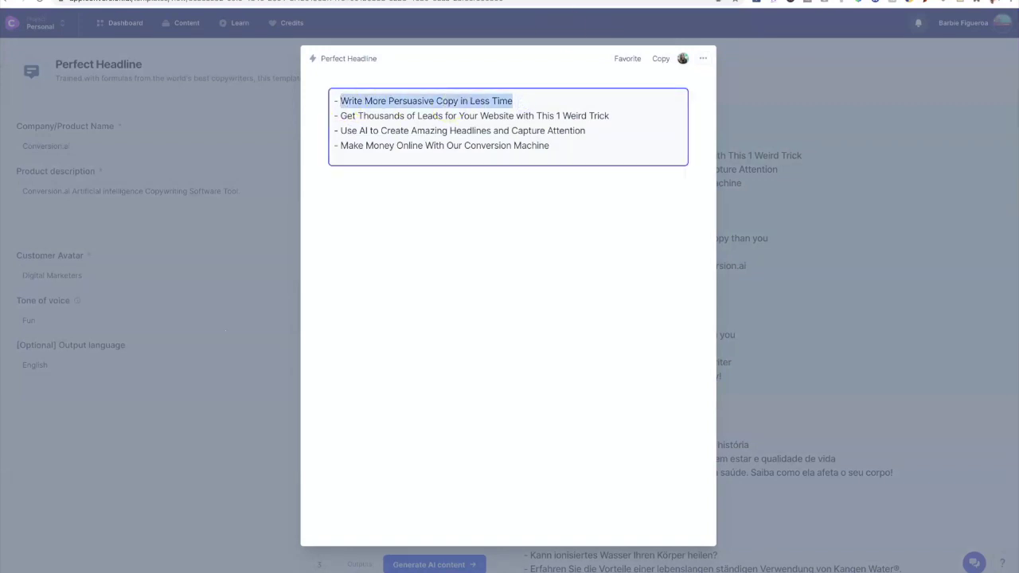
Step: Switch to the Builderall blog editor and retitle the post "How To use AI to Write More Persuasive Copy in Less Time"
left_click(462, 3)
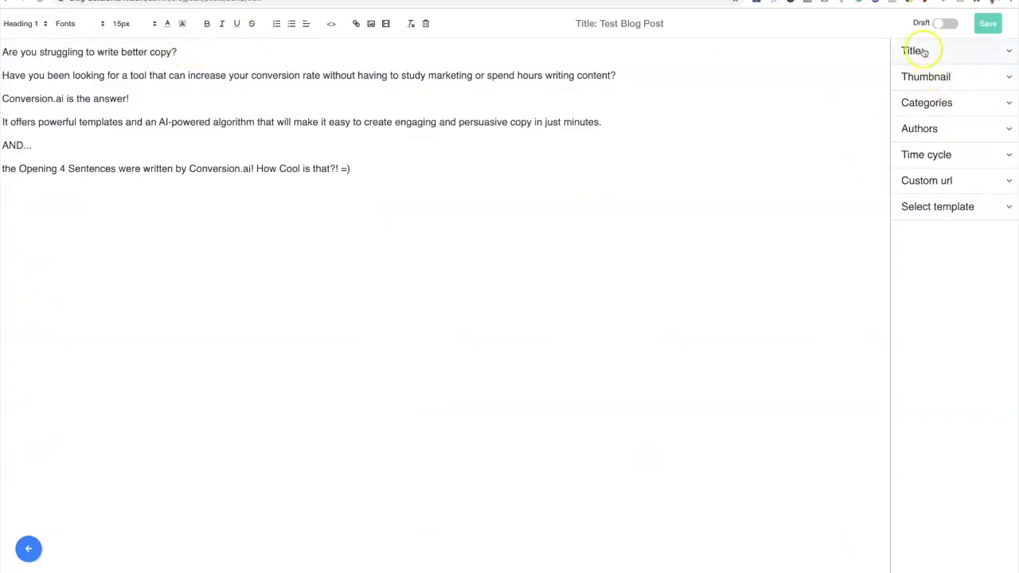
left_click(922, 50)
left_click_drag(983, 98, 915, 97)
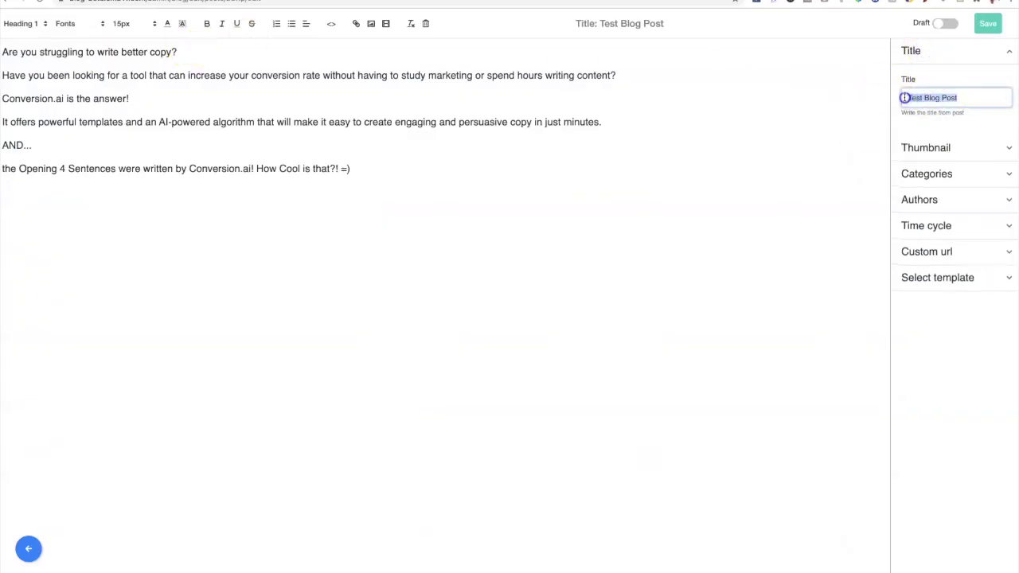
type("How")
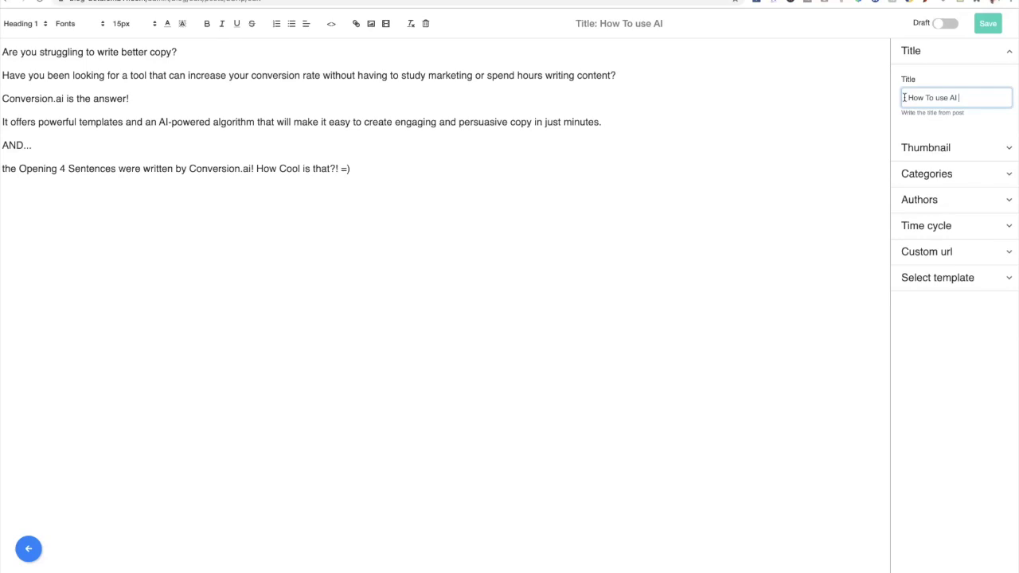
type("To use AI to")
key("ctrl+v")
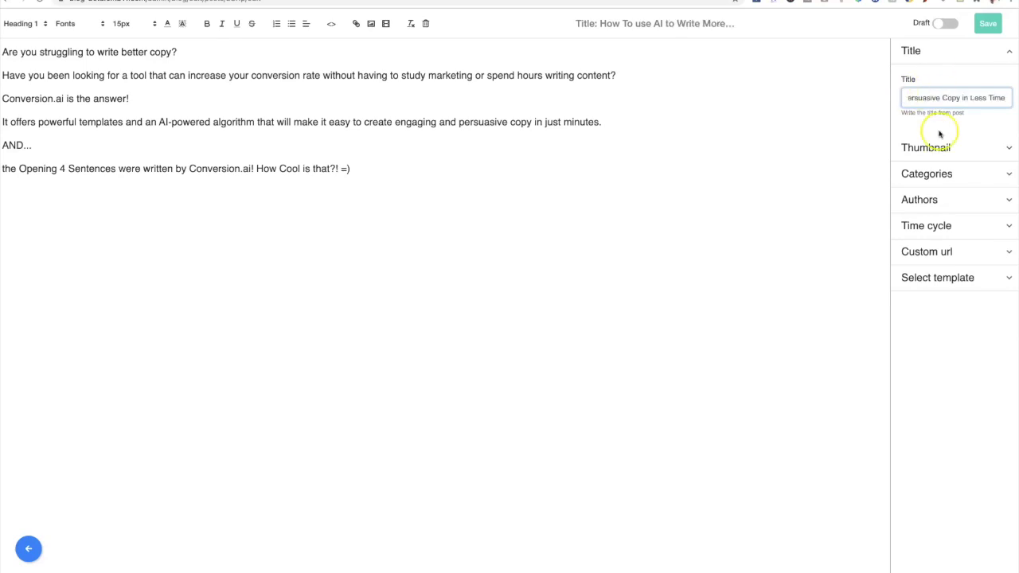
Step: Review the full post title, save the post and stay on the page
left_click_drag(1007, 97, 882, 98)
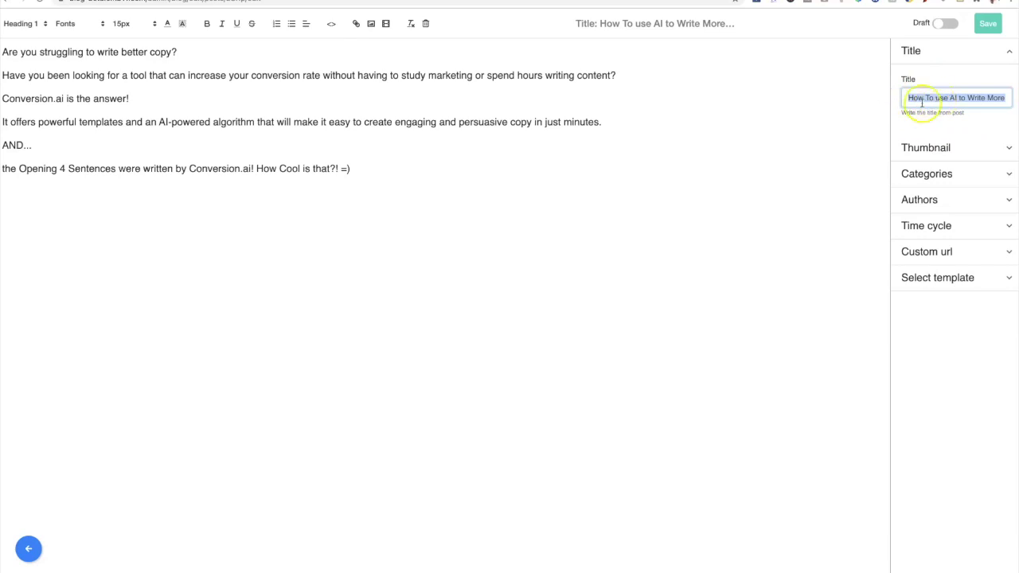
left_click(911, 98)
left_click_drag(910, 98, 1005, 98)
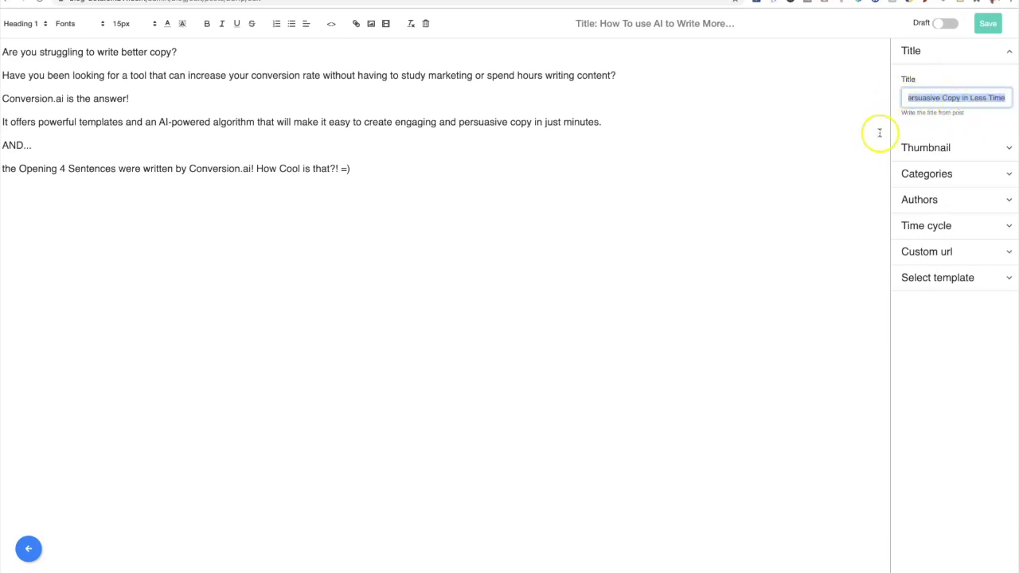
left_click(987, 23)
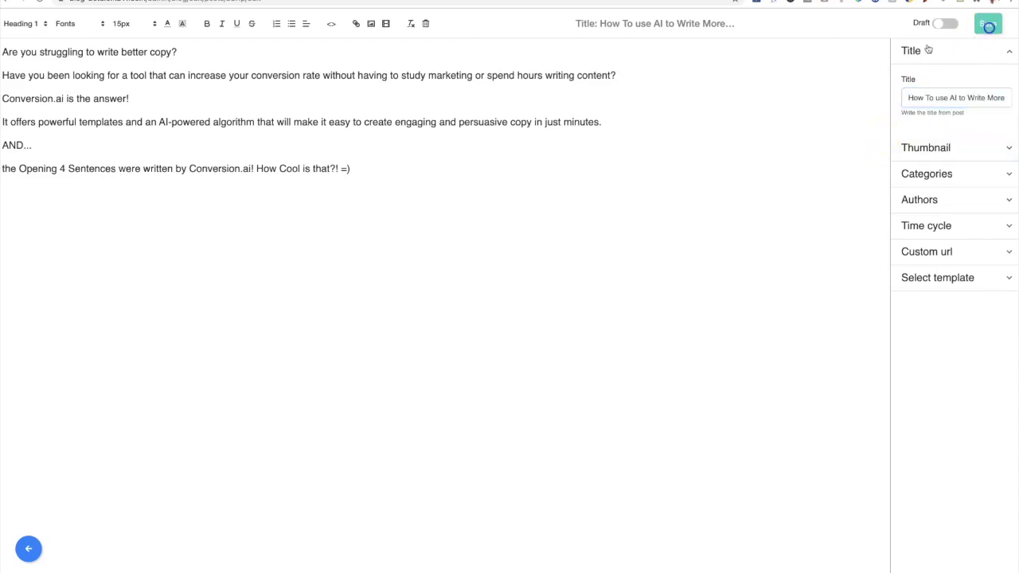
left_click(558, 349)
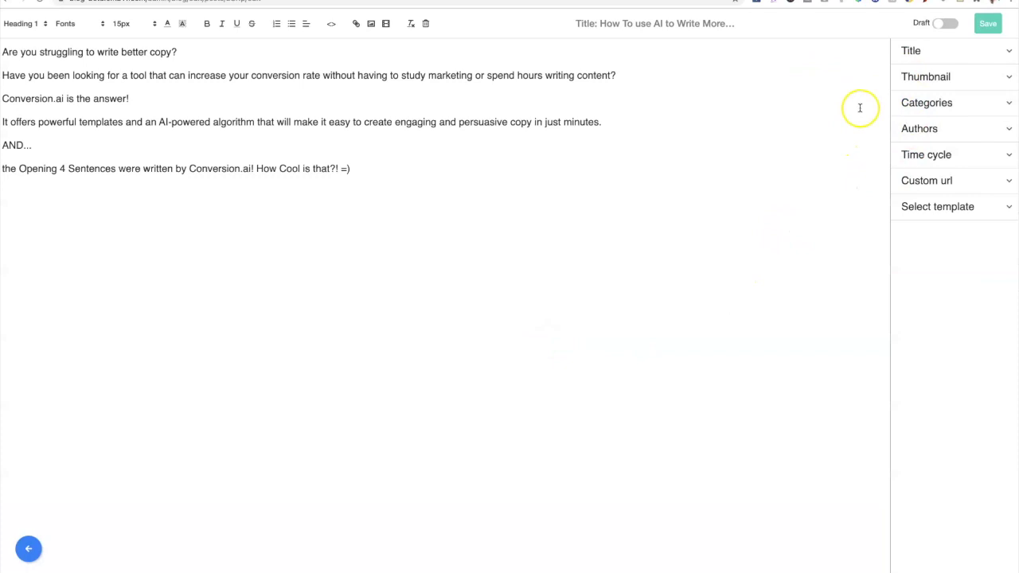
Step: Upload AICopywriting.png and set it as the post's thumbnail
left_click(969, 83)
mouse_move(928, 139)
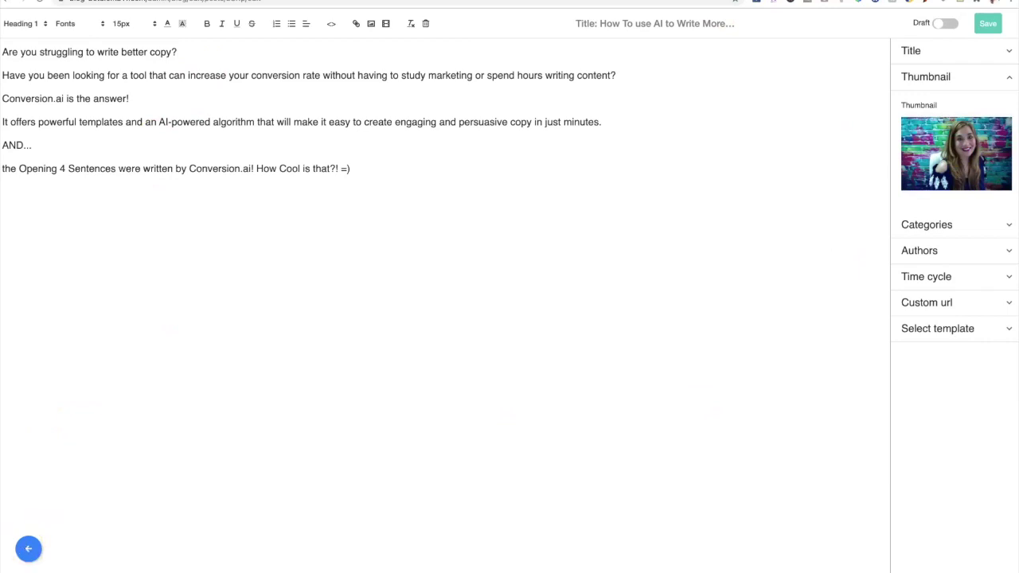
left_click(945, 175)
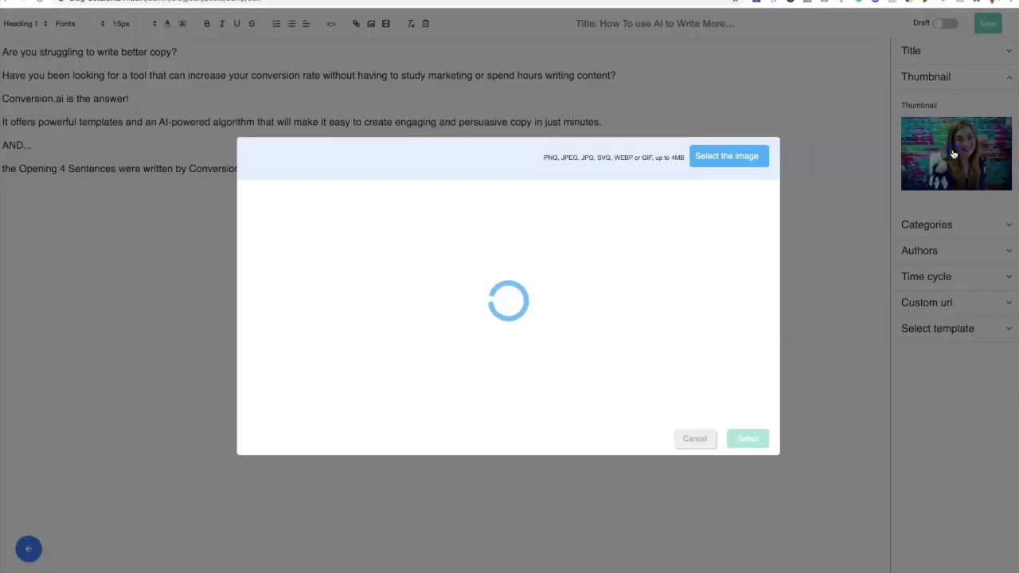
left_click(730, 156)
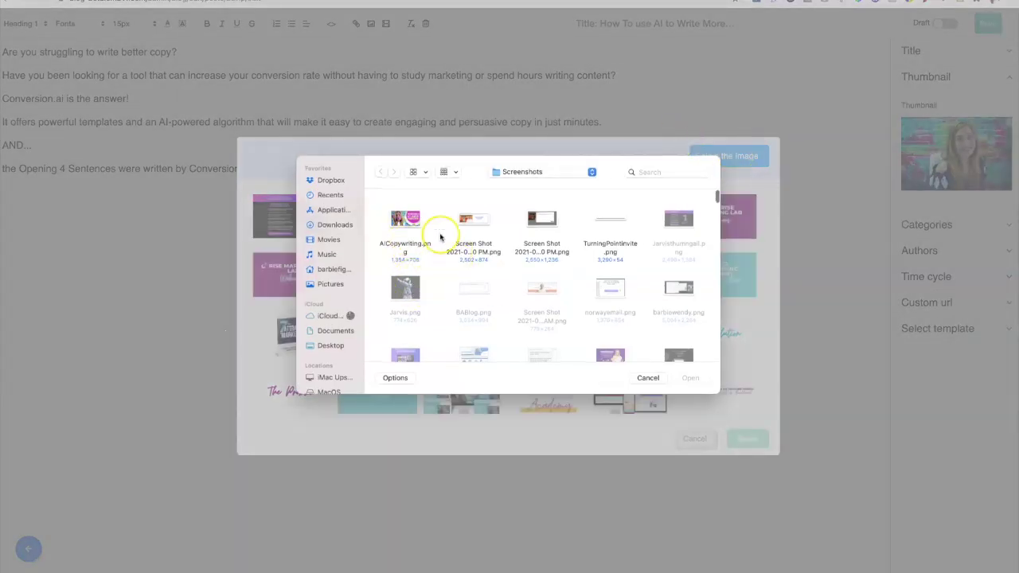
left_click(406, 237)
left_click(689, 377)
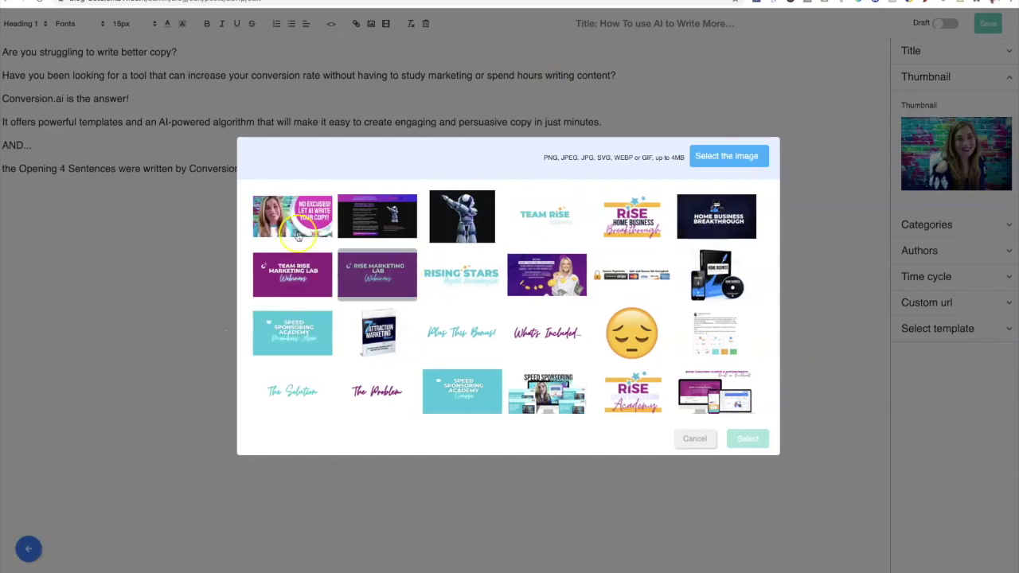
left_click(748, 441)
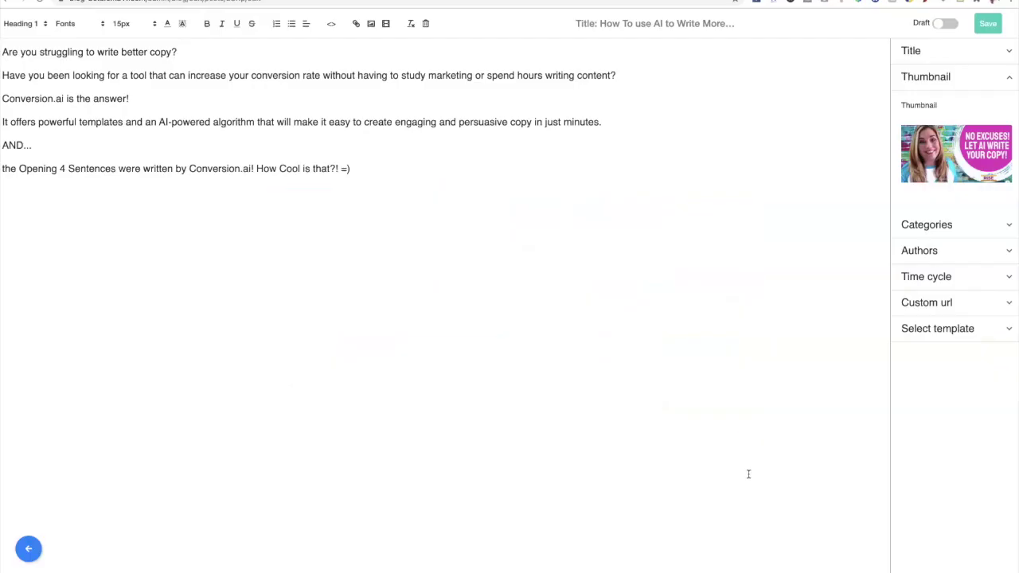
left_click(748, 461)
left_click(991, 27)
Step: Assign the categories "digital marketing" and "reviews", then save the post and stay on the page
left_click(1005, 223)
left_click(949, 275)
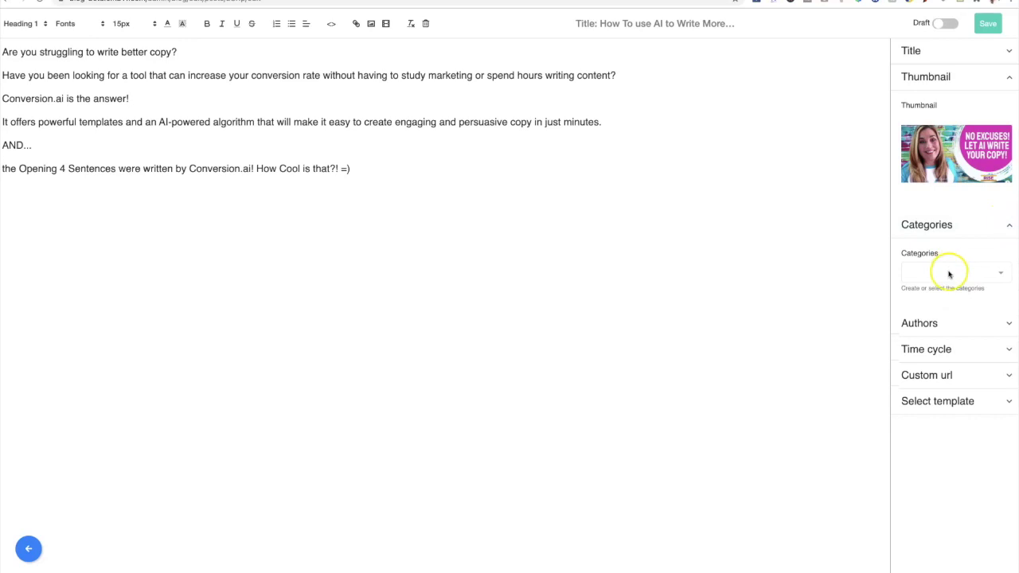
left_click(949, 273)
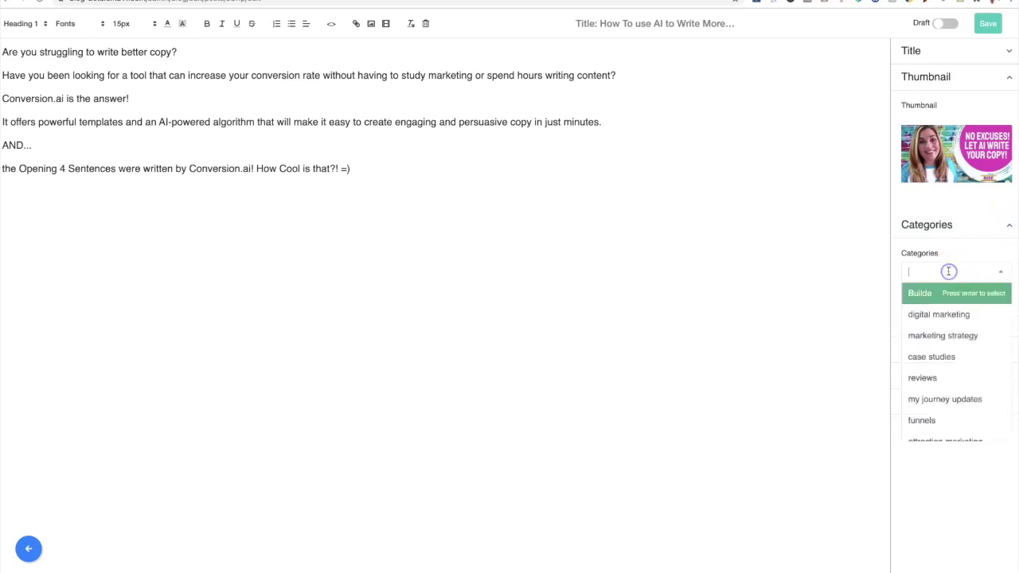
left_click(944, 316)
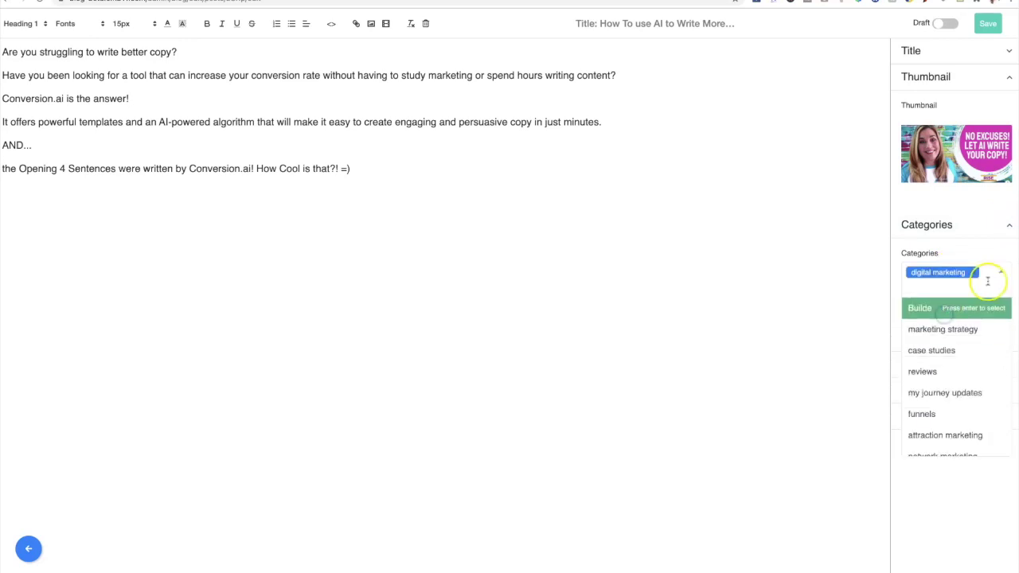
scroll(962, 346, "down", 2)
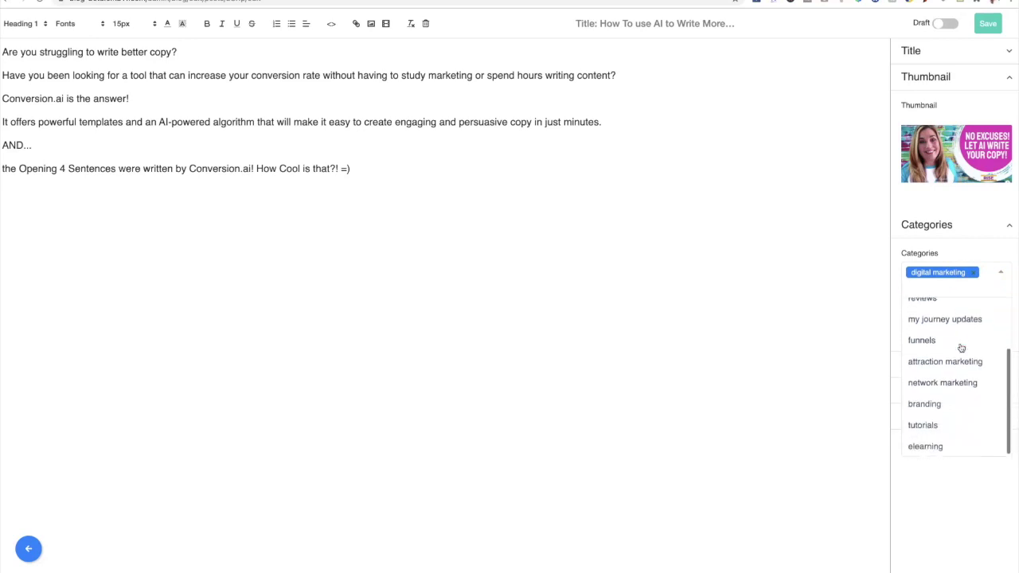
scroll(943, 340, "up", 3)
left_click(930, 356)
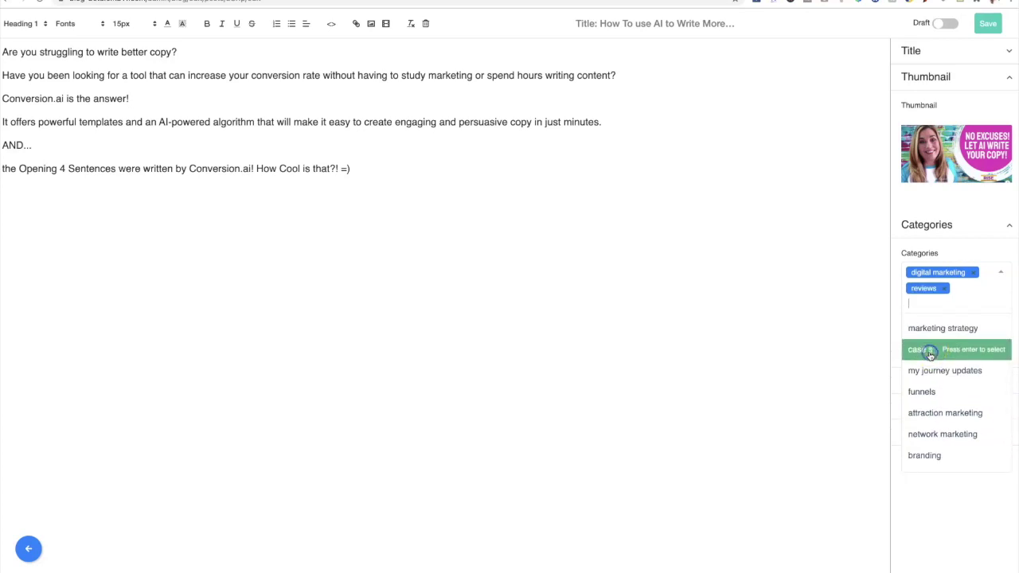
left_click(989, 24)
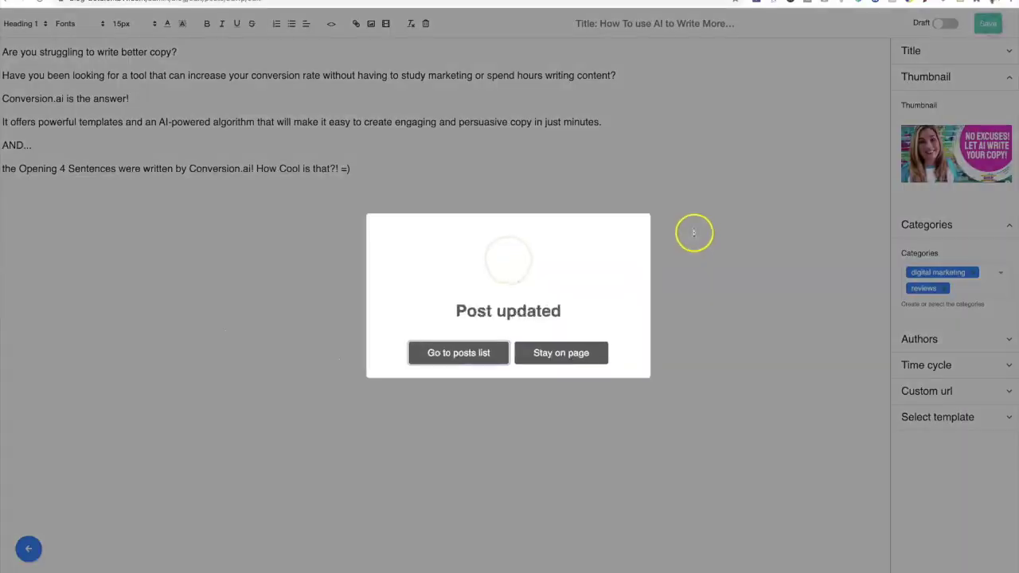
left_click(561, 351)
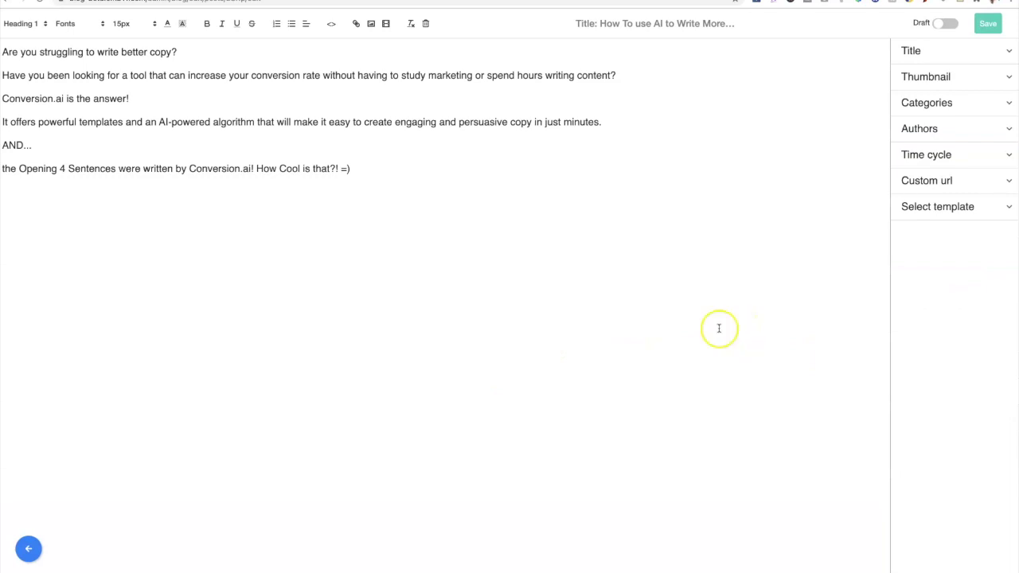
Step: Copy the whole body text of the post and remove it from the editor
left_click_drag(3, 51, 391, 173)
key("ctrl+c")
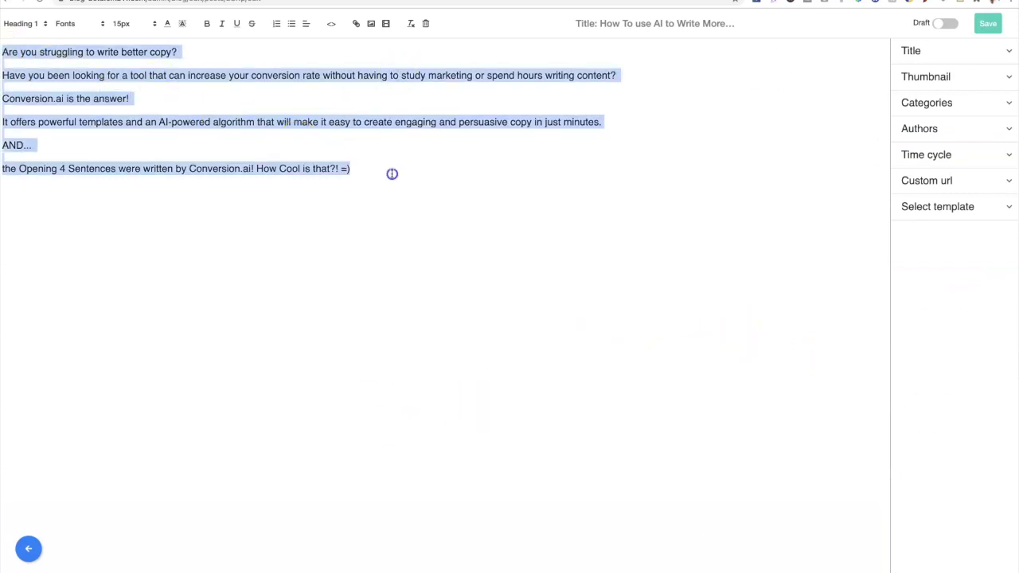
key("BackSpace")
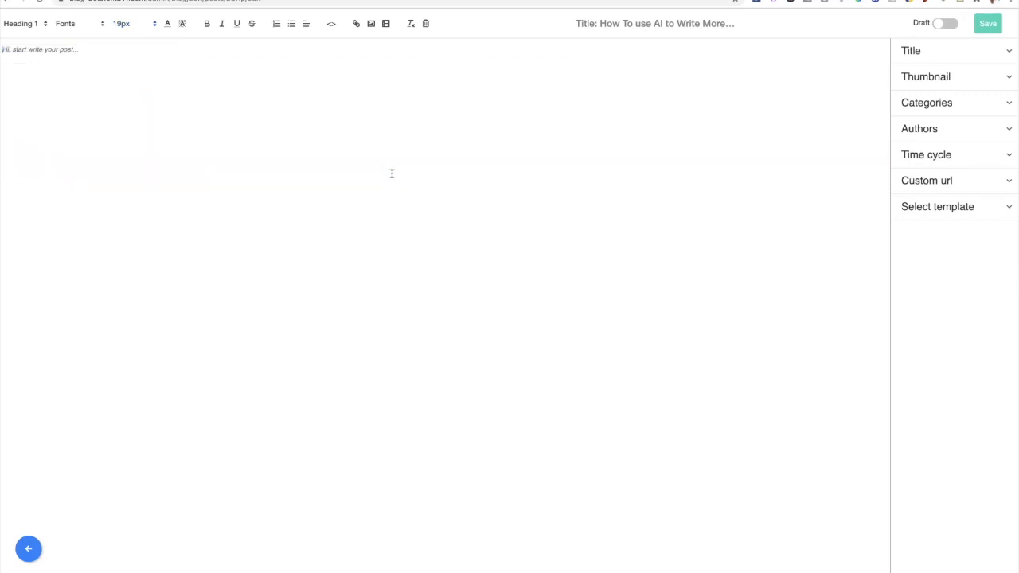
Step: Apply the "Blog Post Template" to the empty post
left_click(953, 209)
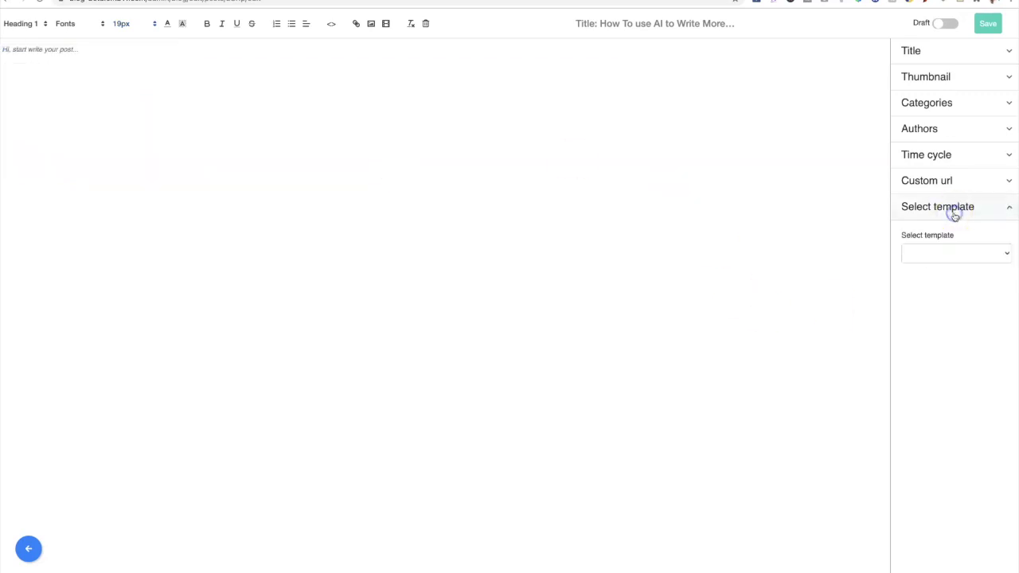
left_click(980, 254)
left_click(964, 255)
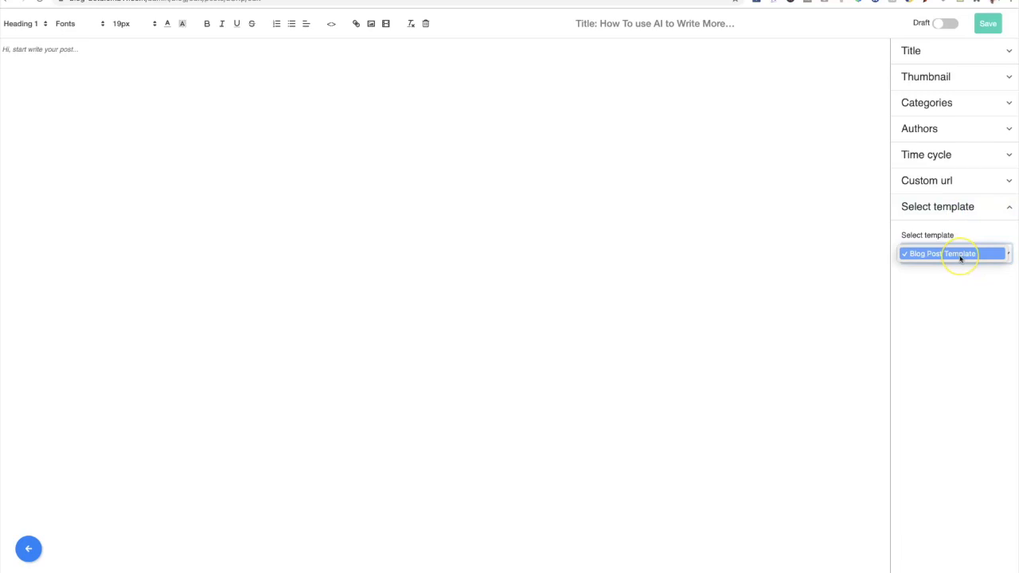
left_click(945, 258)
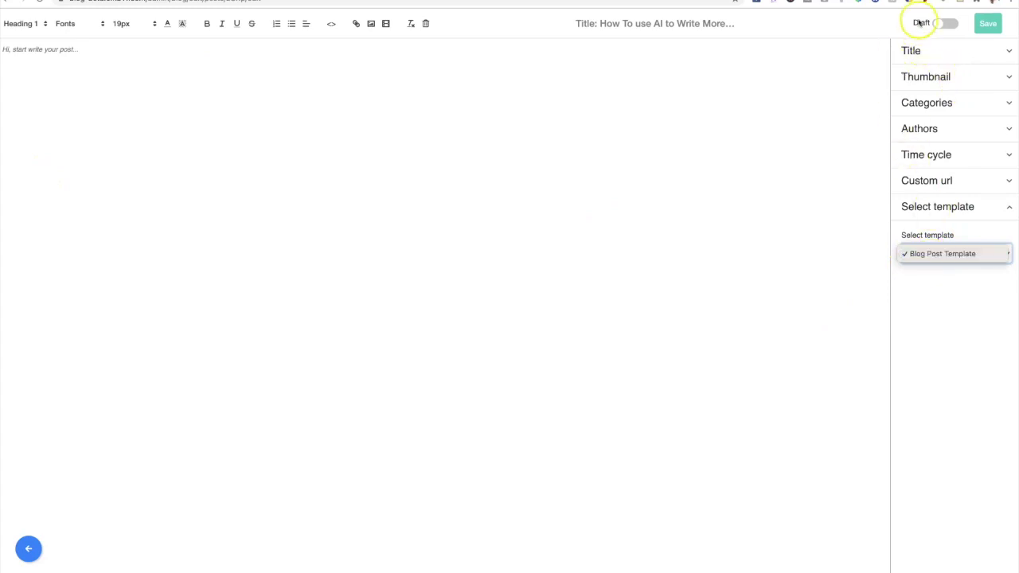
left_click(932, 255)
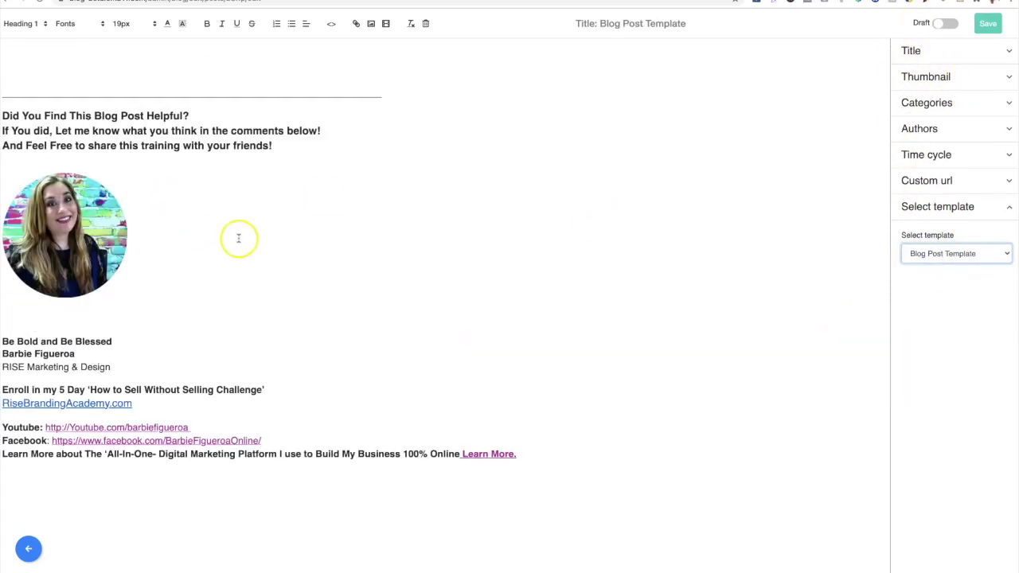
Step: Paste the copied intro text above the template's divider and add blank lines below it for further content
left_click(74, 53)
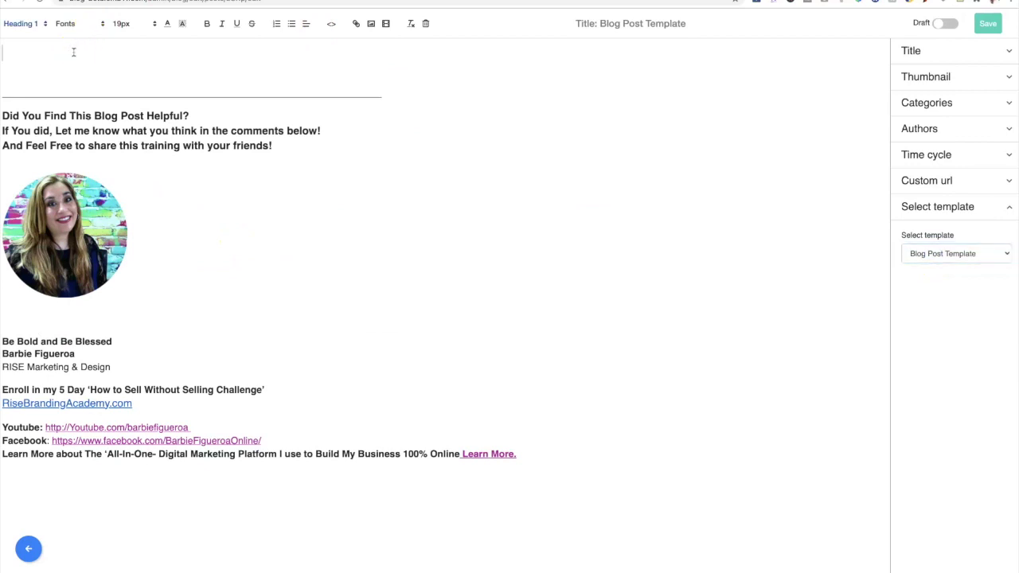
key("ctrl+v")
left_click(374, 172)
key("Return")
key("Return")
key("Return")
key("Return")
key("Return")
key("Return")
key("Return")
key("Return")
key("Return")
key("Return")
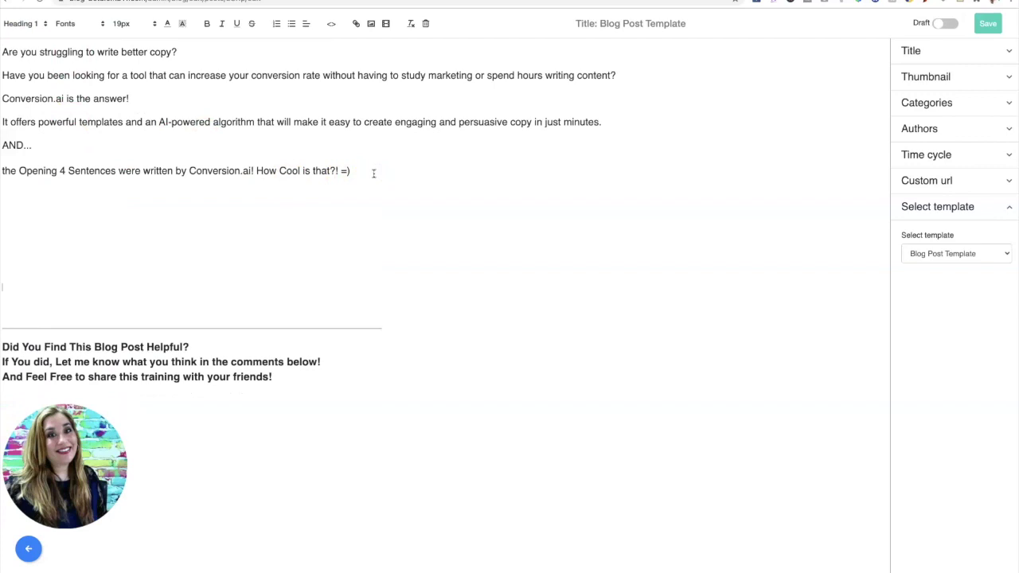
key("Return")
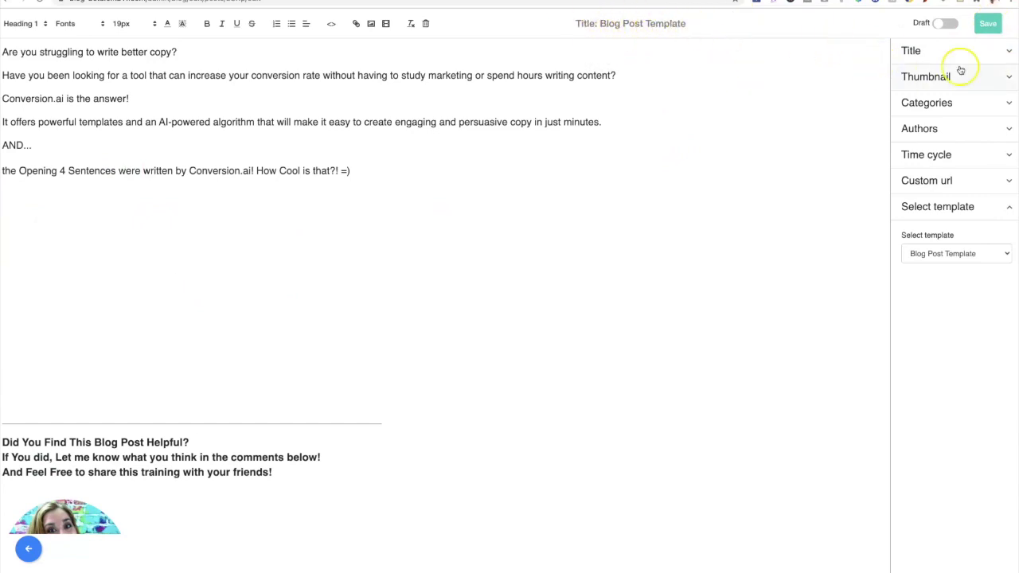
Step: Replace the post title with "How to Let AI Write More Persuasive Copy in Less Time"
left_click(1006, 53)
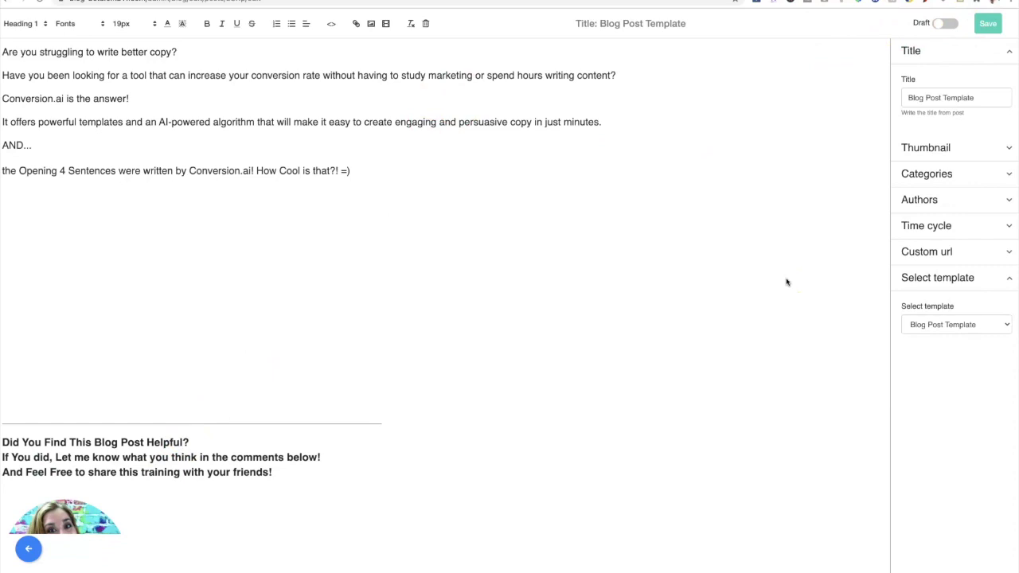
left_click(982, 97)
left_click_drag(986, 98, 910, 96)
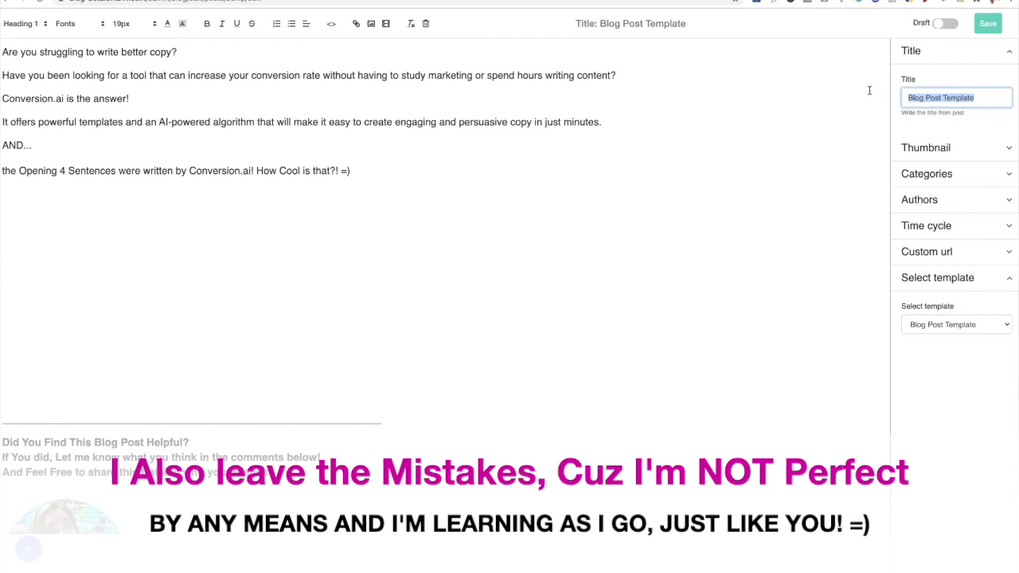
type("Write More Persuasive Copy in Less Time")
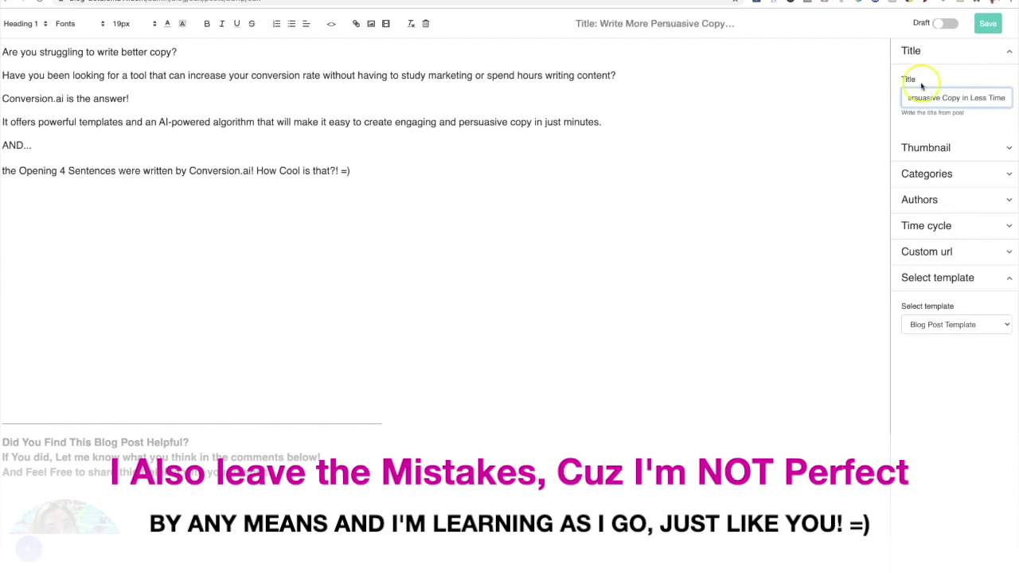
left_click_drag(987, 97, 898, 98)
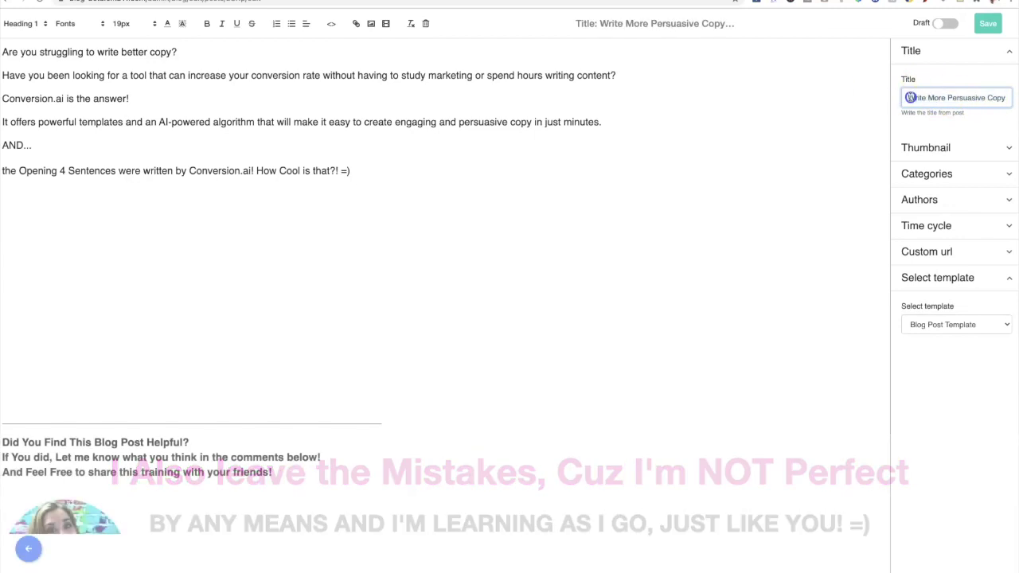
left_click(913, 98)
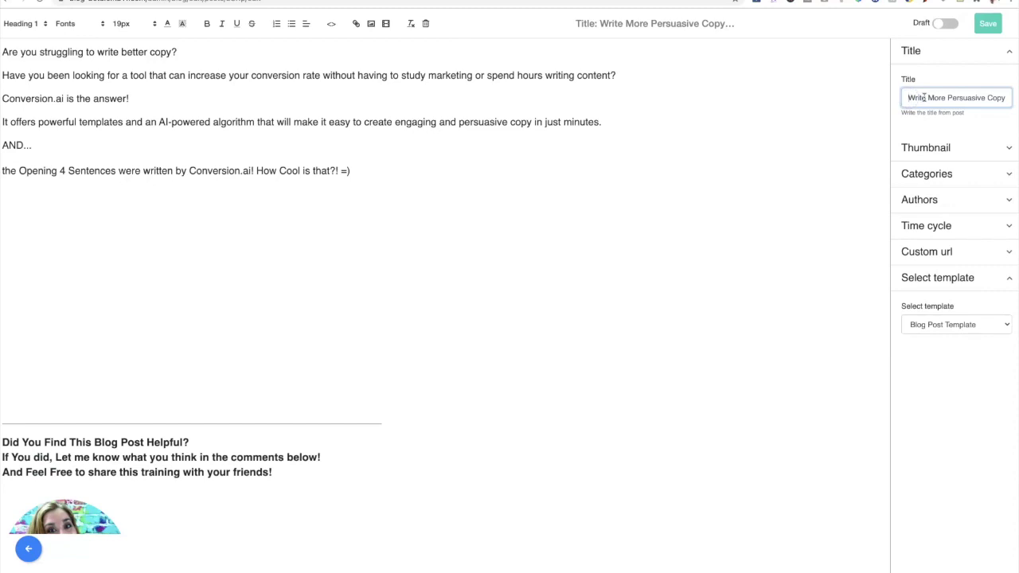
type("How to Let A")
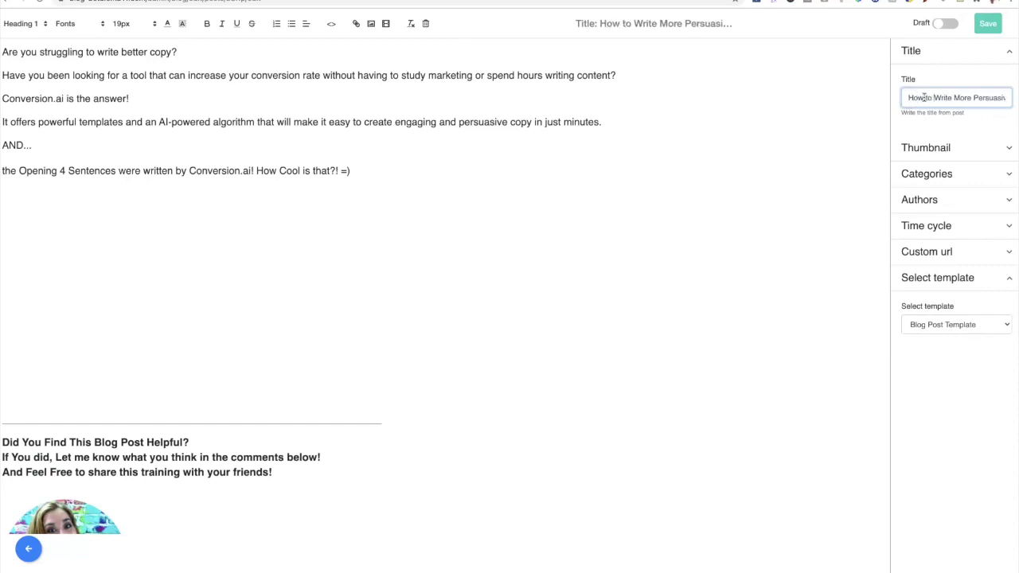
type("I")
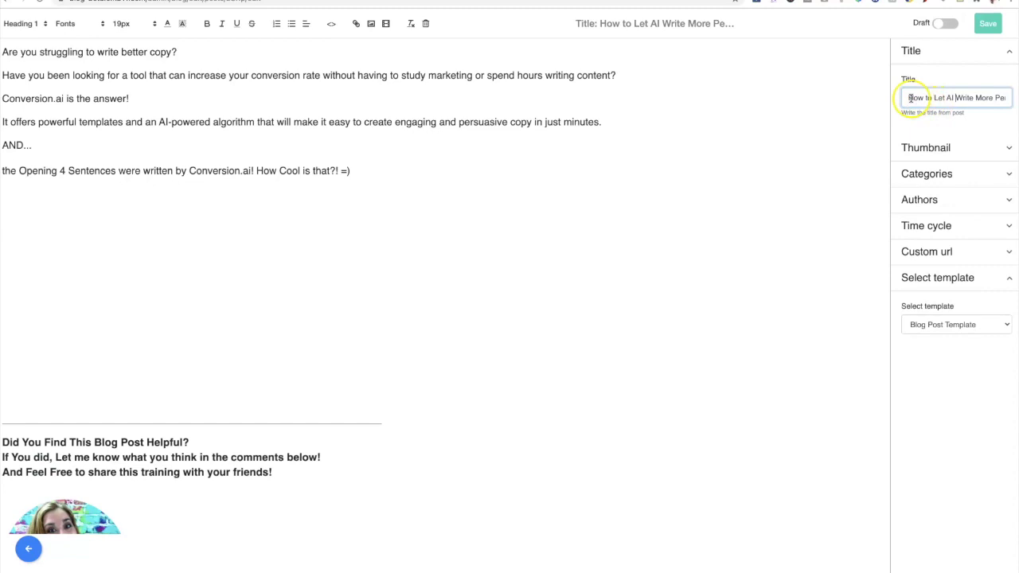
Step: Select the full title text, then save the post and stay on the page
left_click_drag(908, 98, 1006, 98)
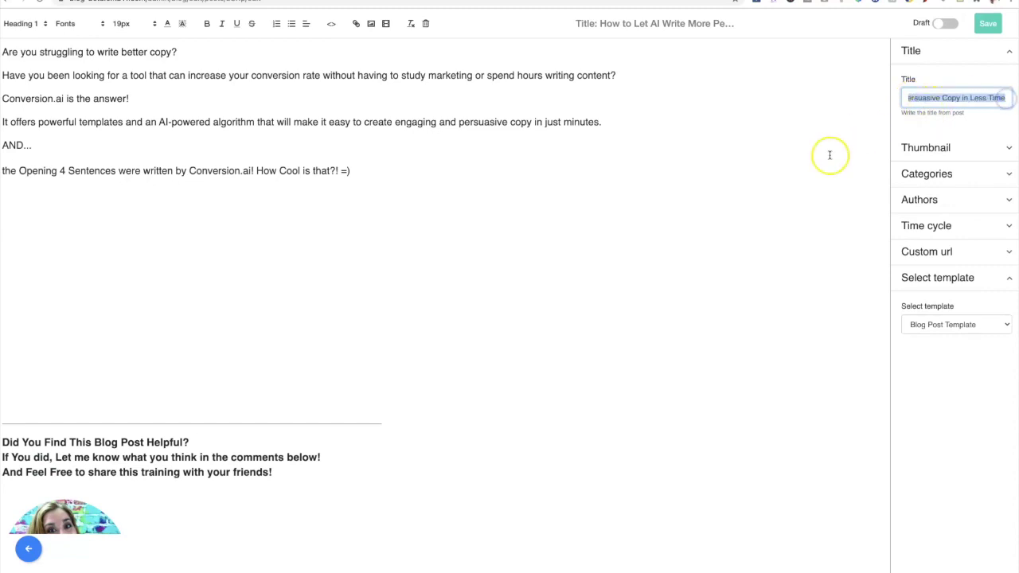
left_click(989, 26)
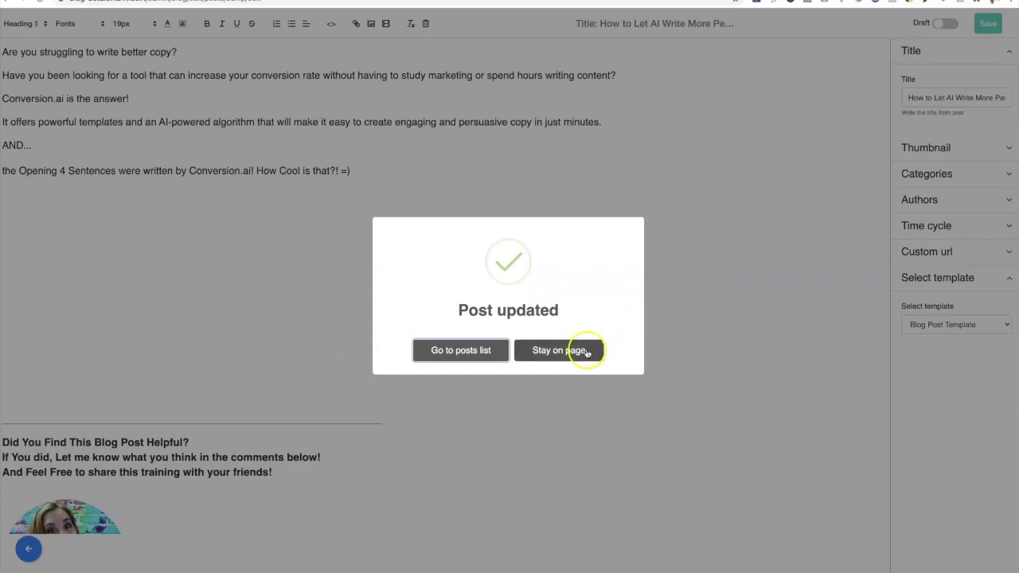
left_click(586, 353)
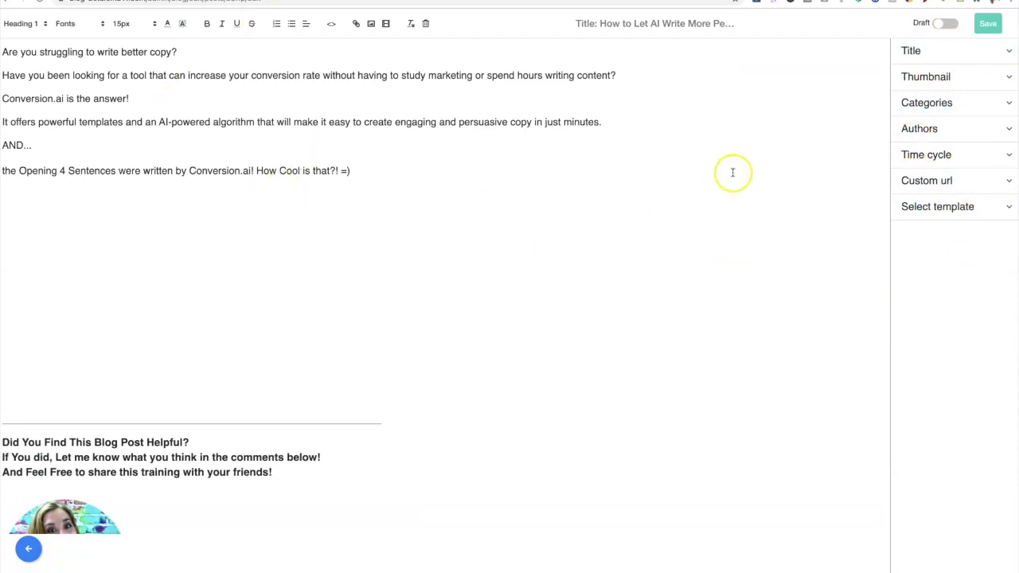
Step: Set the post thumbnail to the "No Excuses! Let AI Write Your Copy!" image from the image library
left_click(1001, 50)
left_click(1001, 50)
left_click(1007, 79)
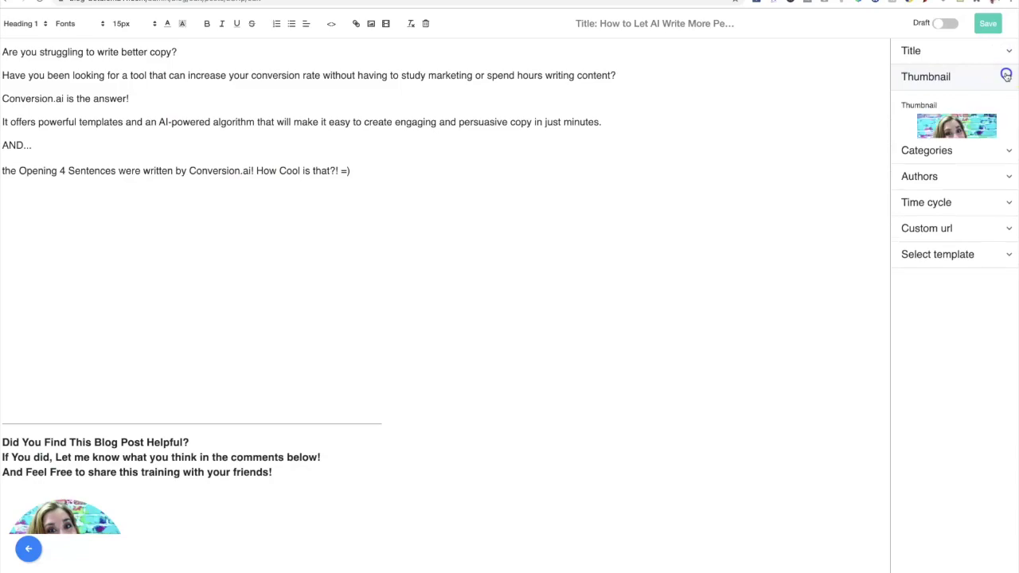
left_click(956, 153)
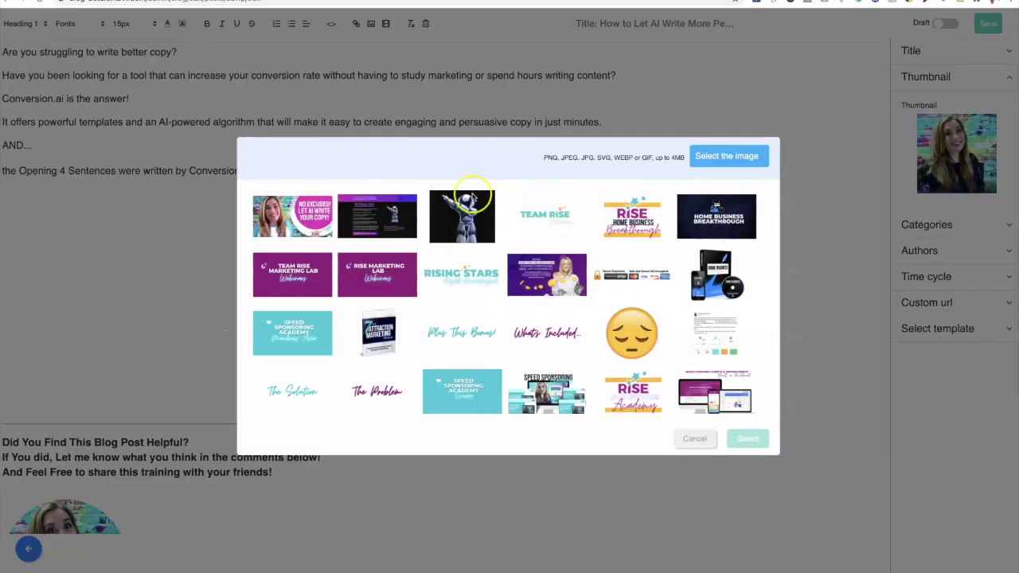
left_click(292, 219)
left_click(747, 440)
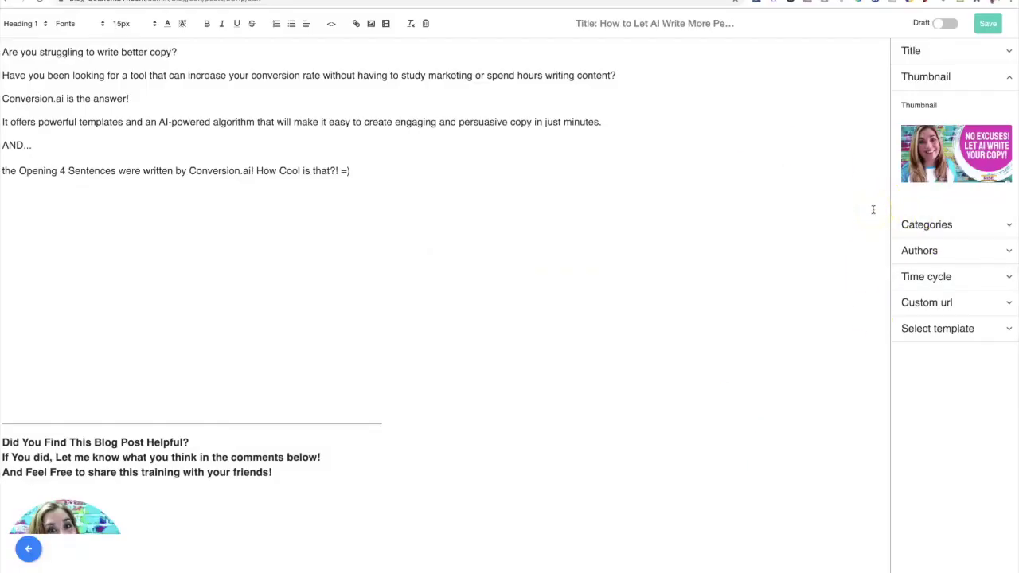
Step: Assign the categories "digital marketing" and "reviews" to the post again and open the author settings
left_click(1003, 227)
left_click(996, 273)
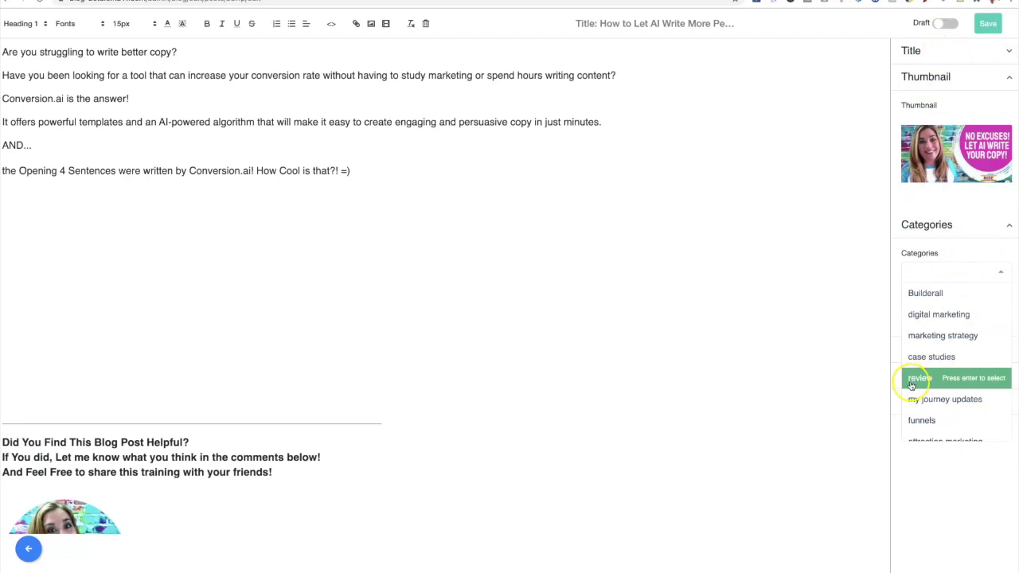
left_click(932, 314)
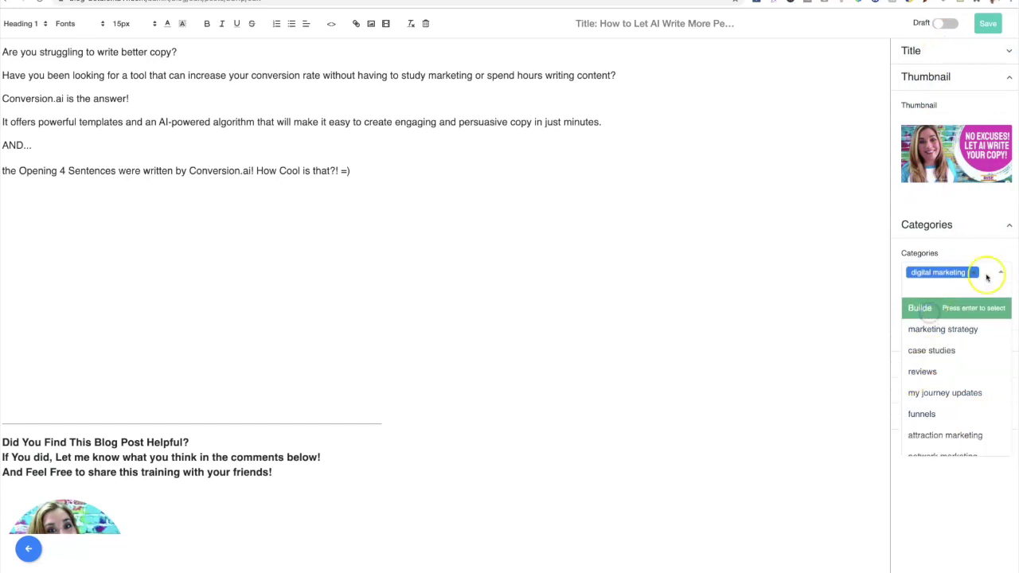
left_click(931, 372)
left_click(878, 332)
left_click(933, 343)
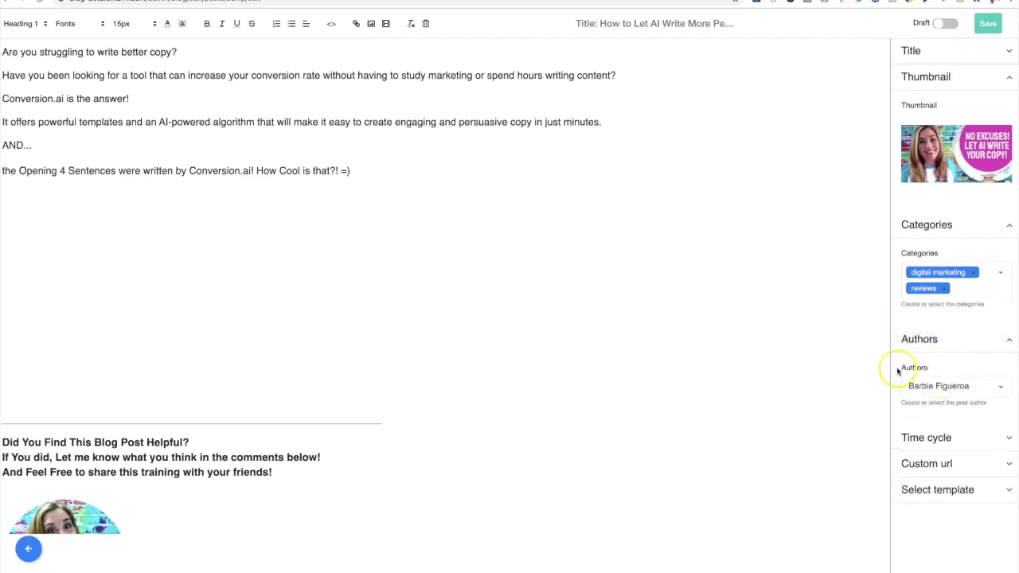
Step: Set the custom URL to "how-to-write-a-blog-post-in-builderall", then save the post and stay on the page
left_click(989, 463)
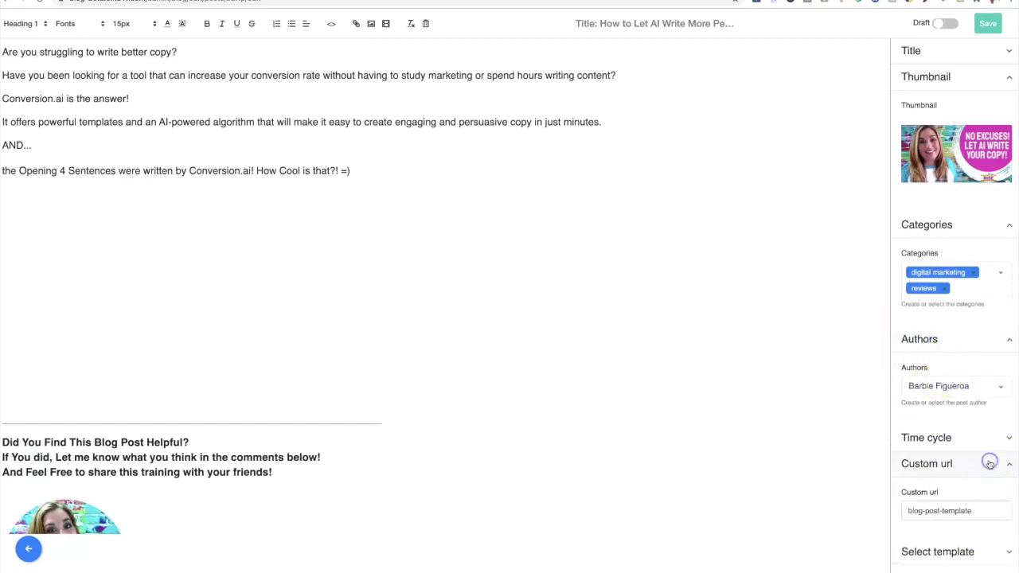
left_click_drag(987, 508, 901, 510)
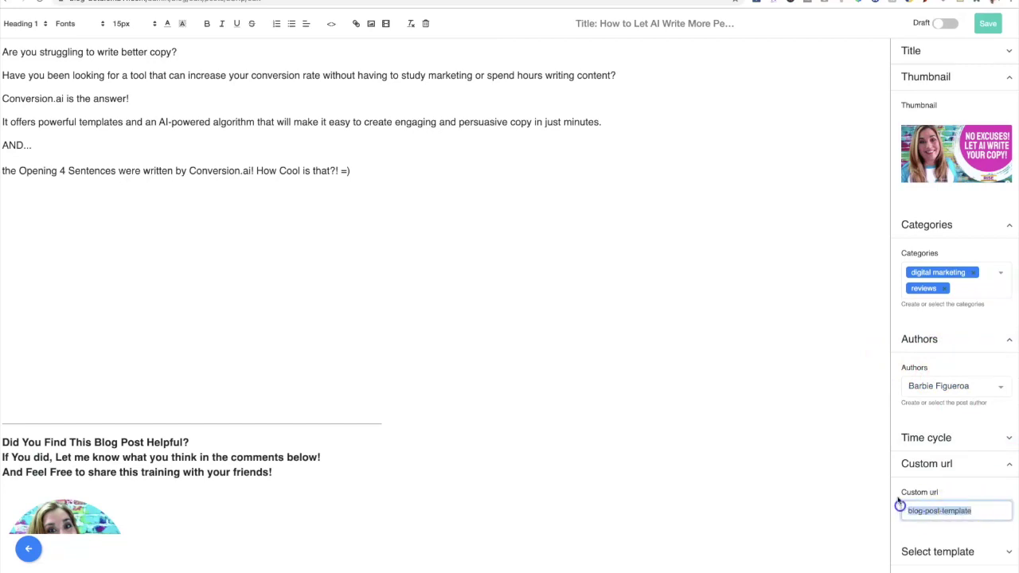
type("a-blogp")
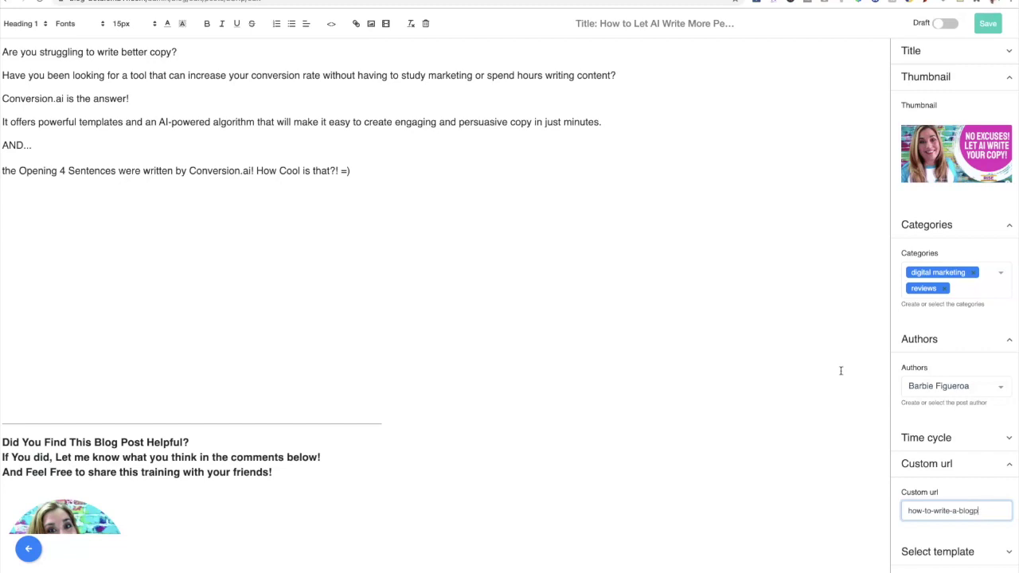
key("BackSpace")
type("-post-in-builderall")
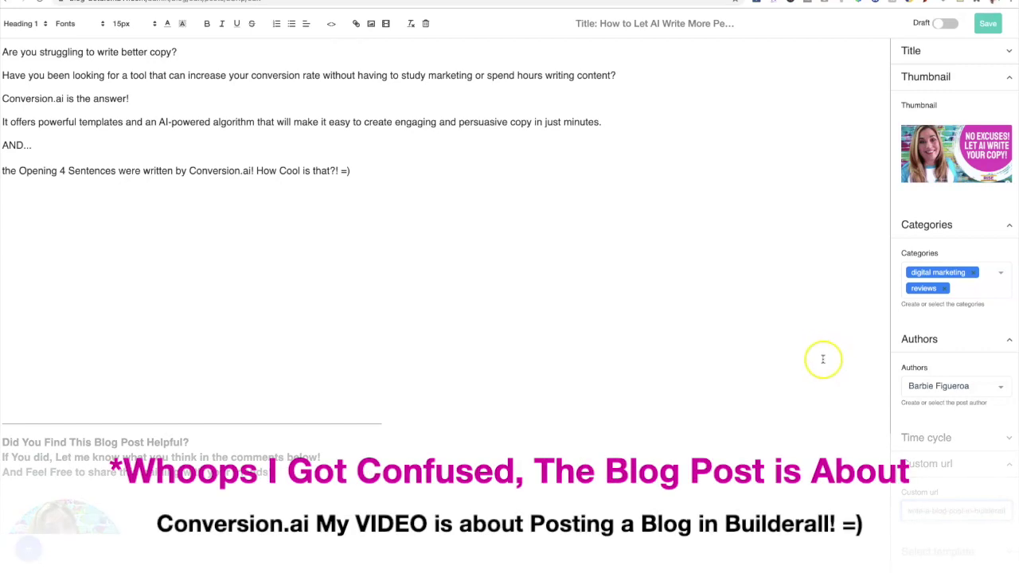
scroll(836, 368, "down", 2)
left_click(987, 23)
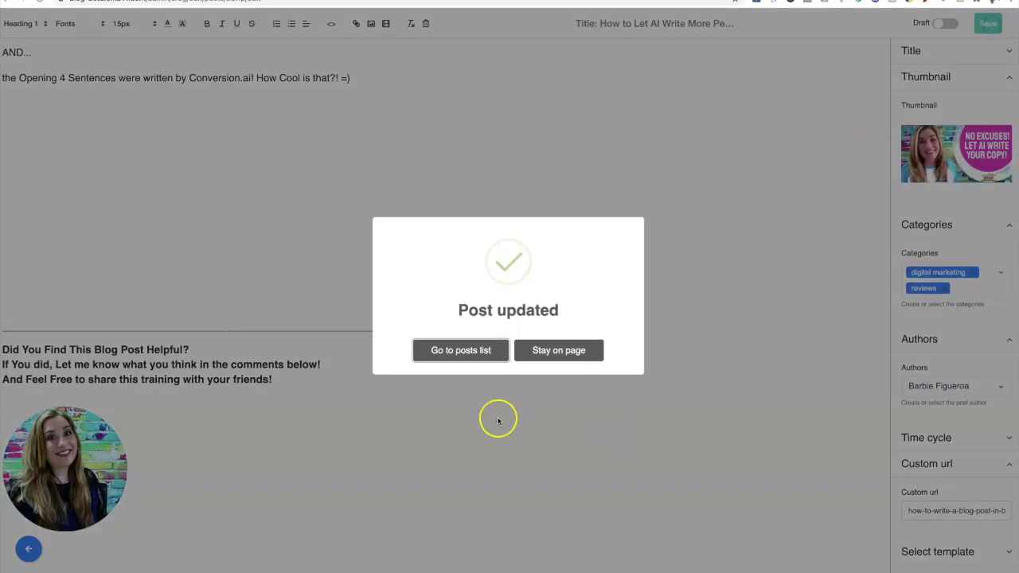
left_click(551, 351)
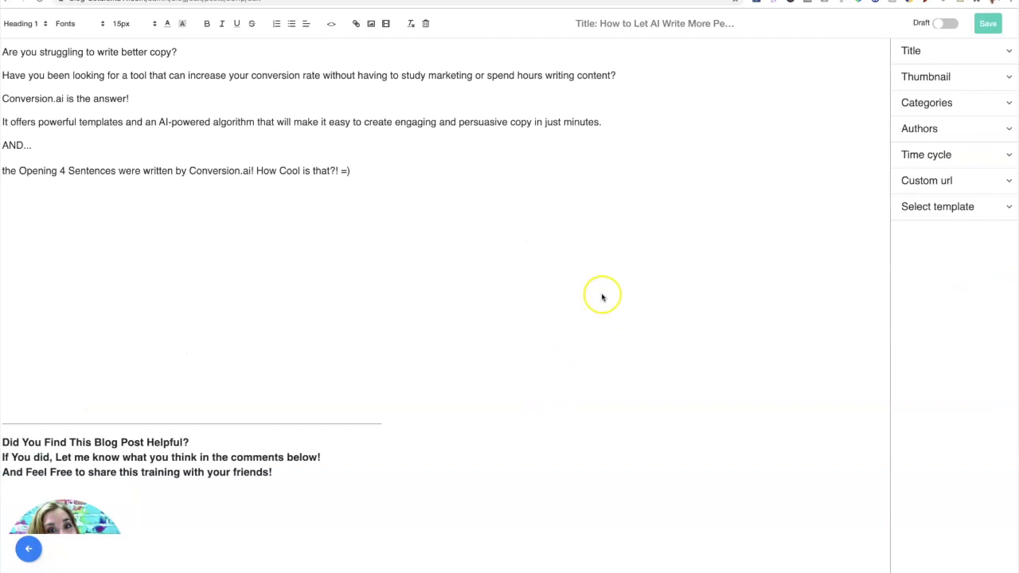
Step: Start a video embed below the intro text and copy the share link of "*NEW* AI Copywriting Software For Beginners (No Excuses!)" on YouTube
left_click(54, 216)
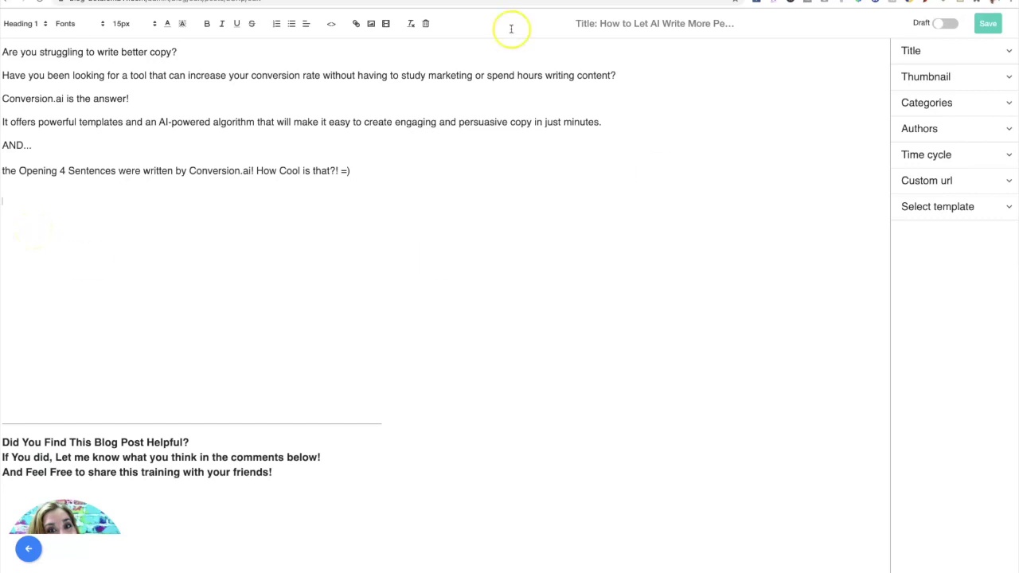
left_click(387, 24)
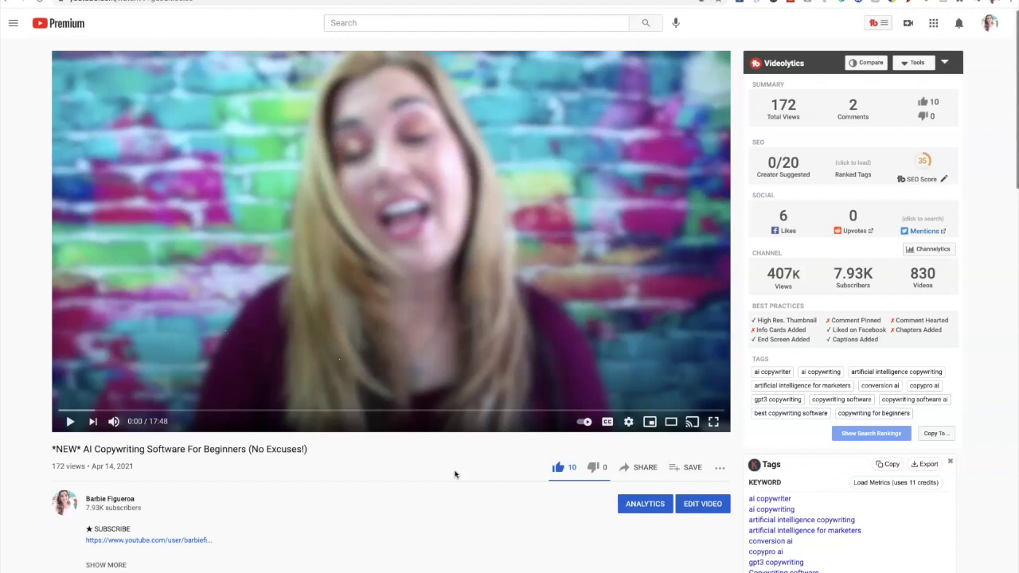
left_click(652, 468)
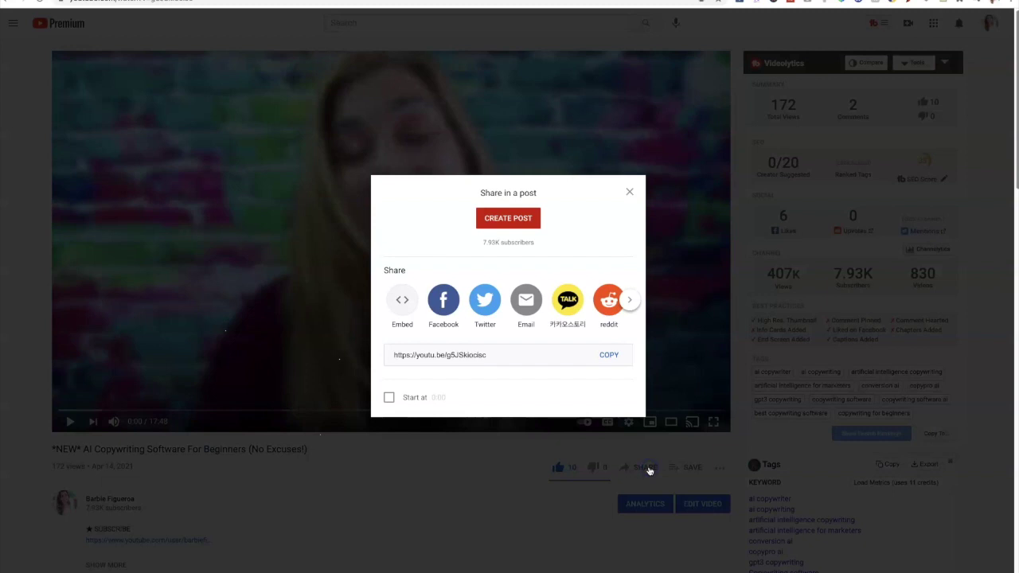
left_click(607, 355)
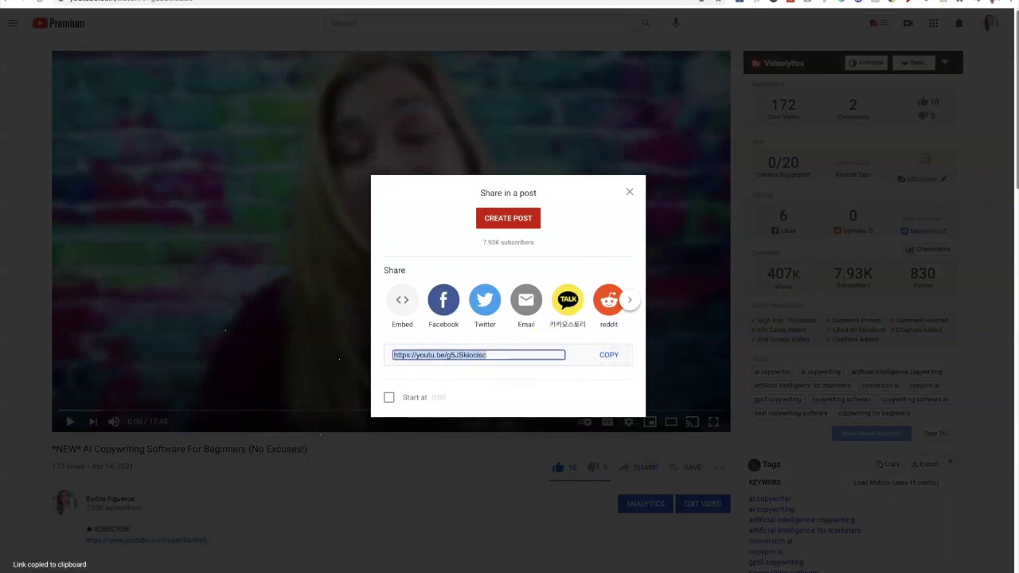
Step: Return to the Builderall post editor, embed the video from the copied YouTube link and try to enlarge it
key("ctrl+Tab")
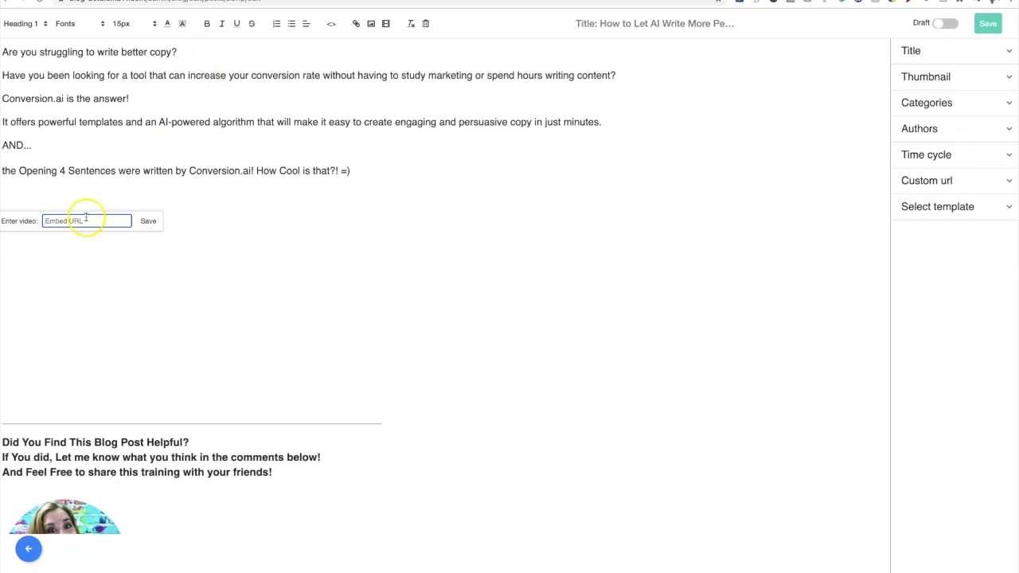
key("ctrl+v")
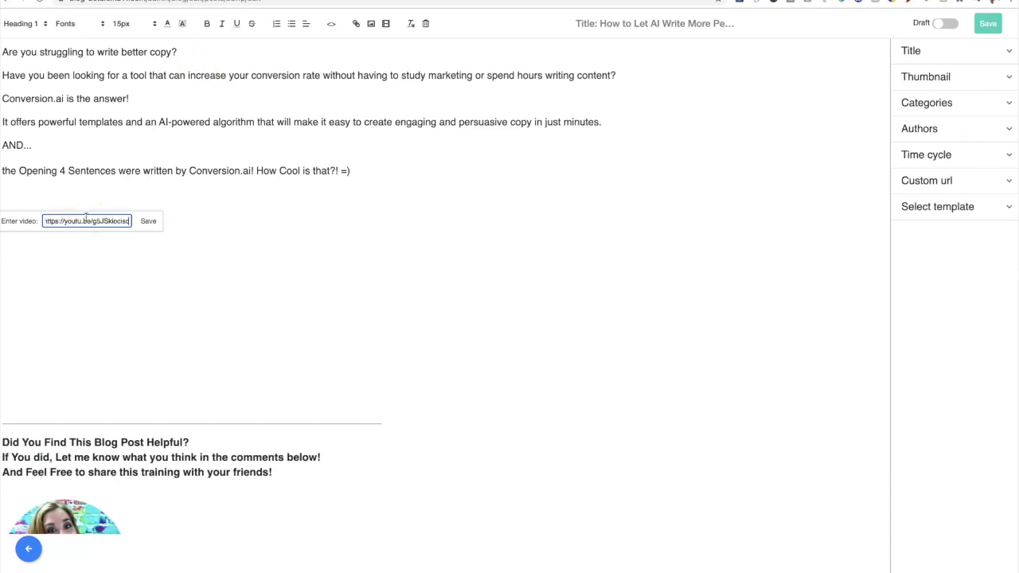
left_click(149, 222)
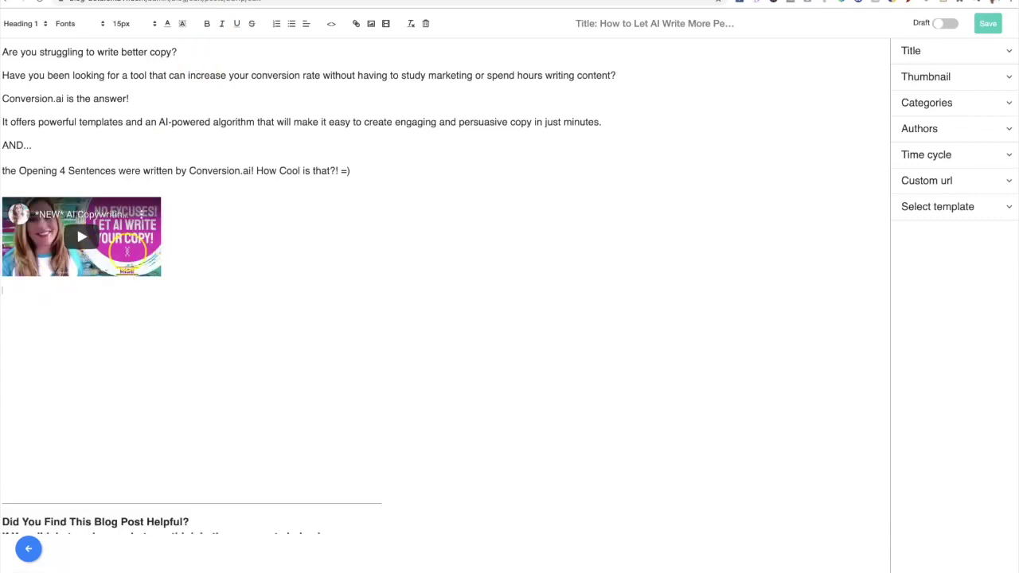
left_click(158, 272)
left_click_drag(161, 276, 361, 410)
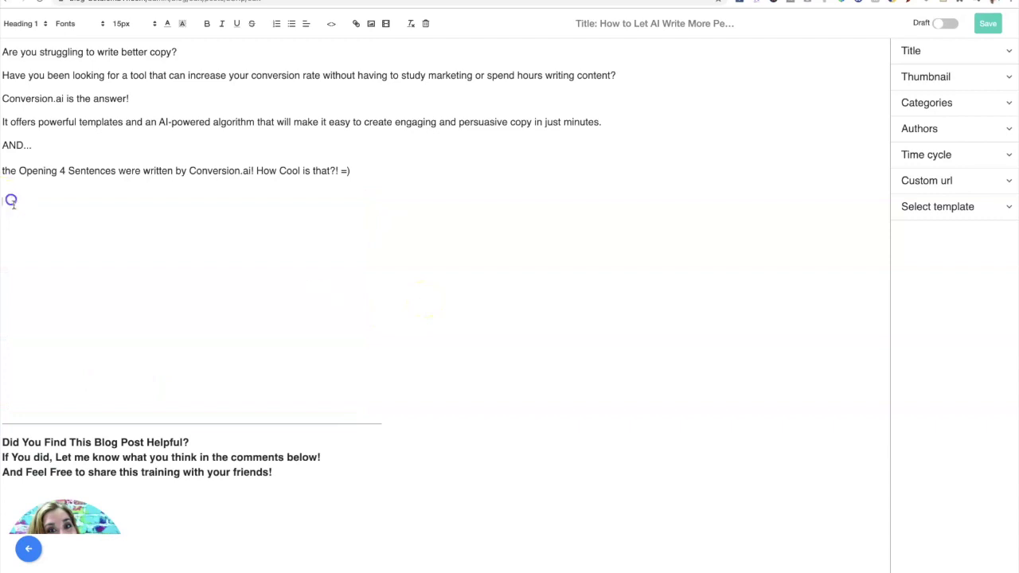
Step: Look over the post's HTML source, close it and return to the blank line below the intro text
left_click(332, 24)
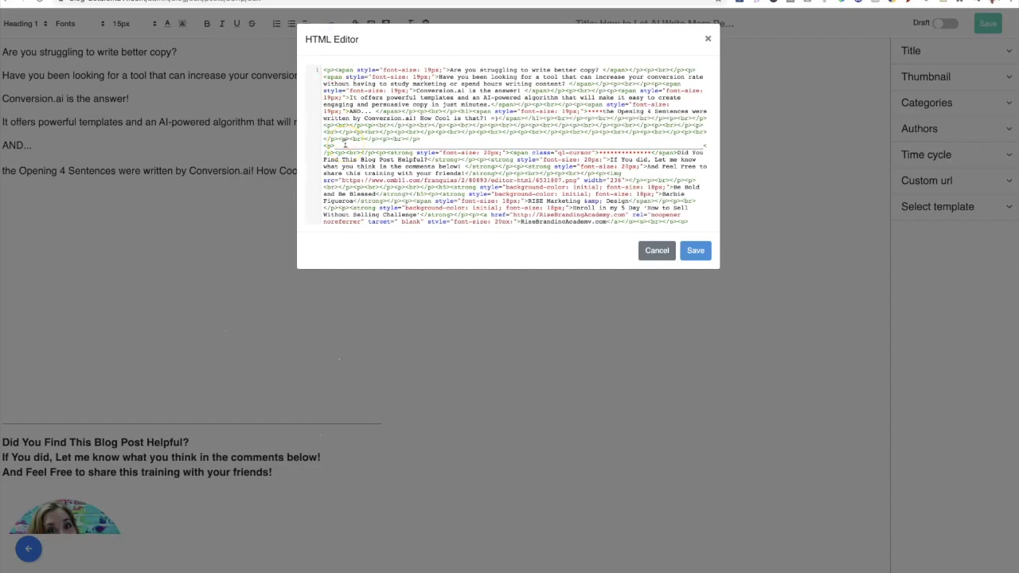
left_click(21, 188)
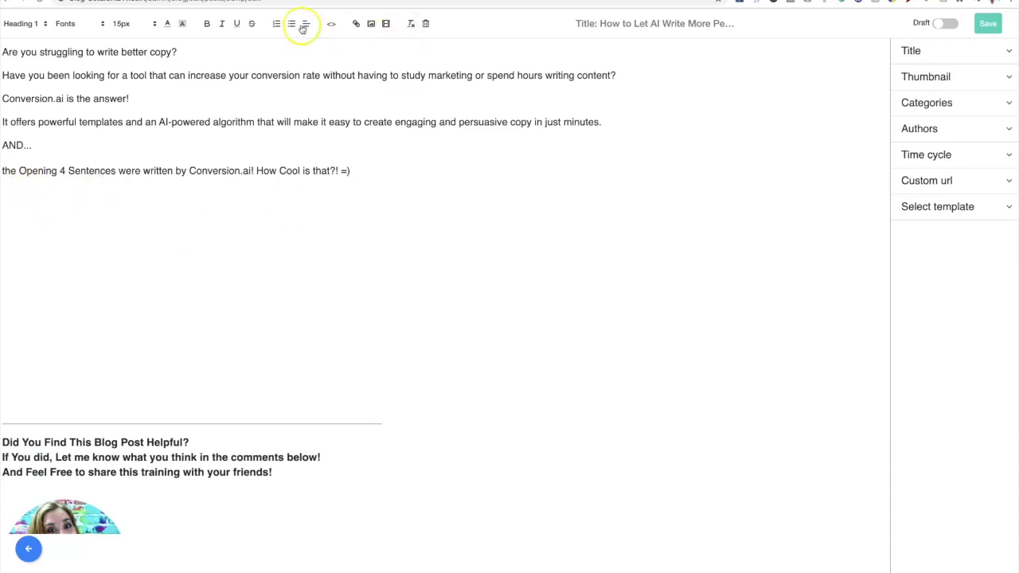
left_click(20, 194)
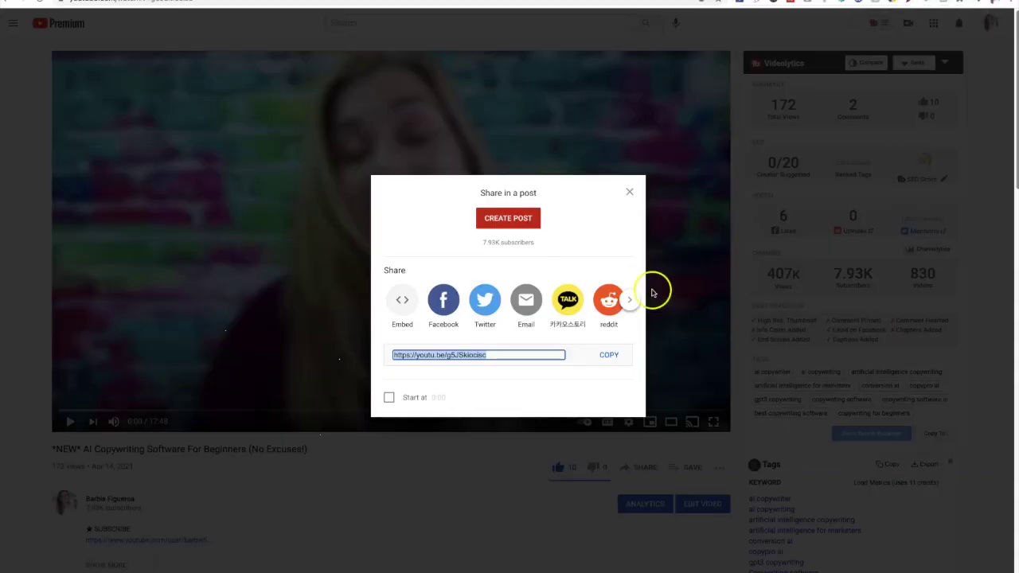
Step: Open the embed option for the shared YouTube video and copy its complete iframe code
left_click(409, 302)
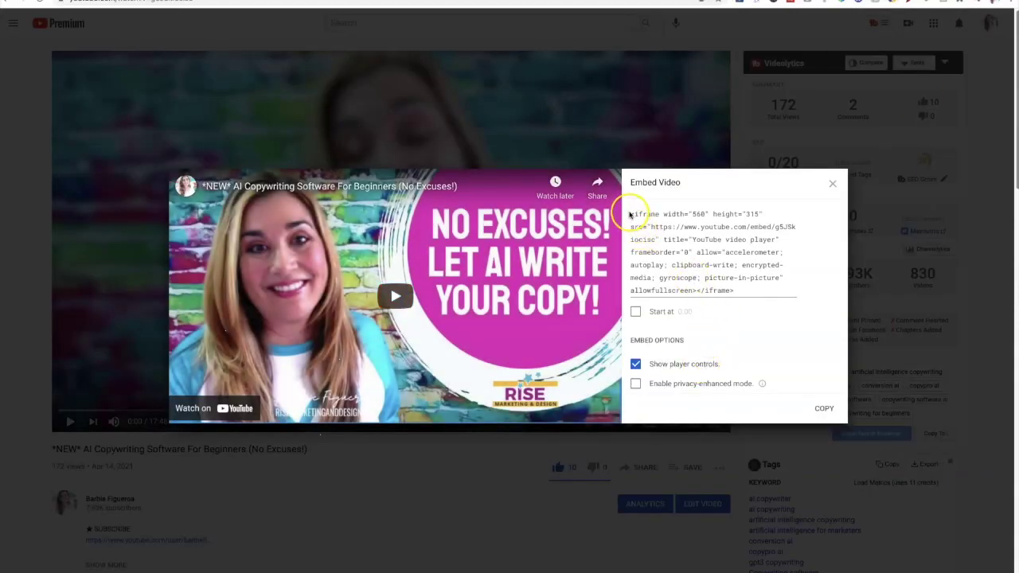
left_click_drag(631, 212, 766, 290)
key("ctrl+c")
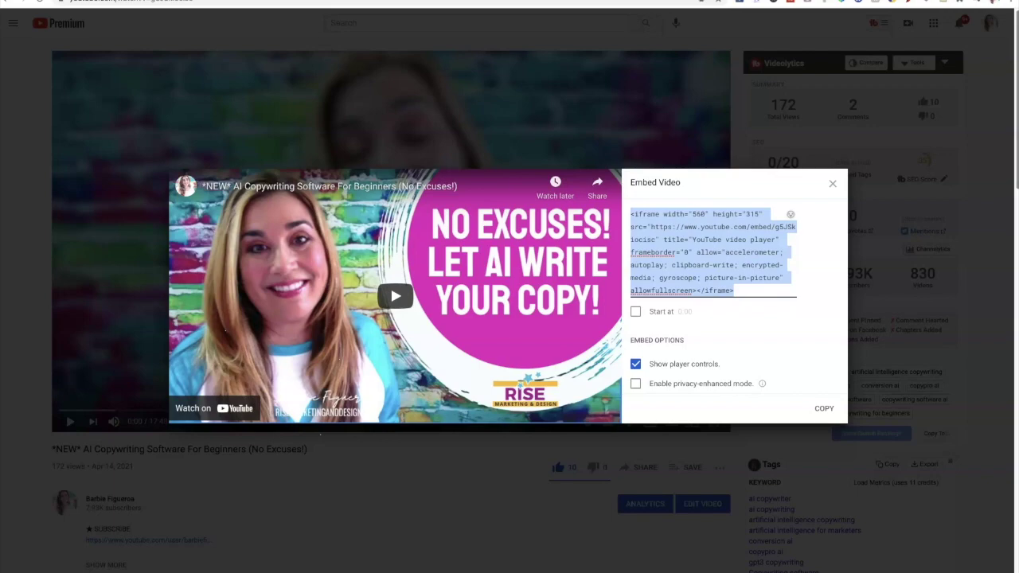
Step: Return to the Builderall post editor, open the post's HTML source and go to the end of "How Cool is that?! =)"
key("ctrl+Tab")
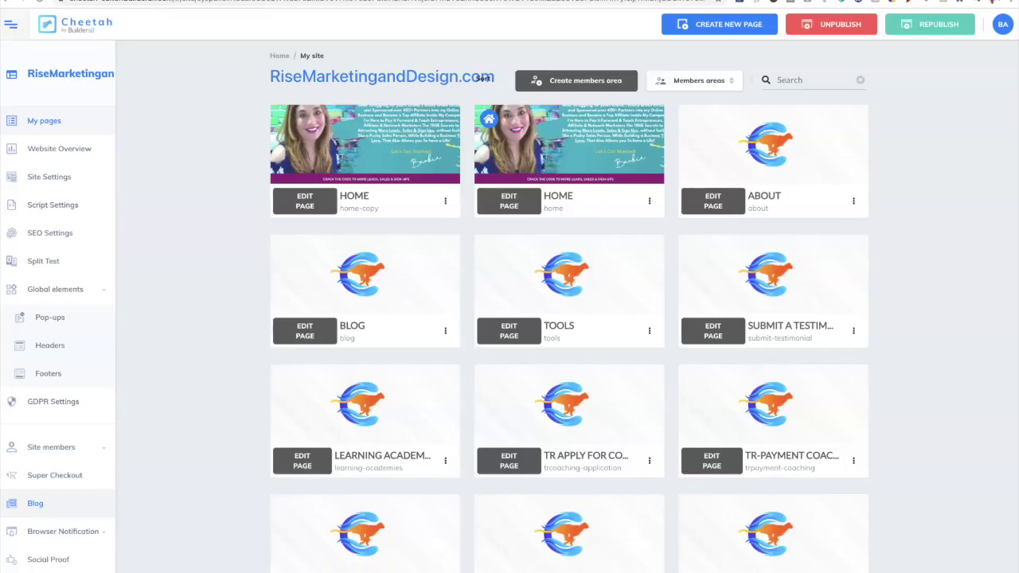
key("ctrl+Tab")
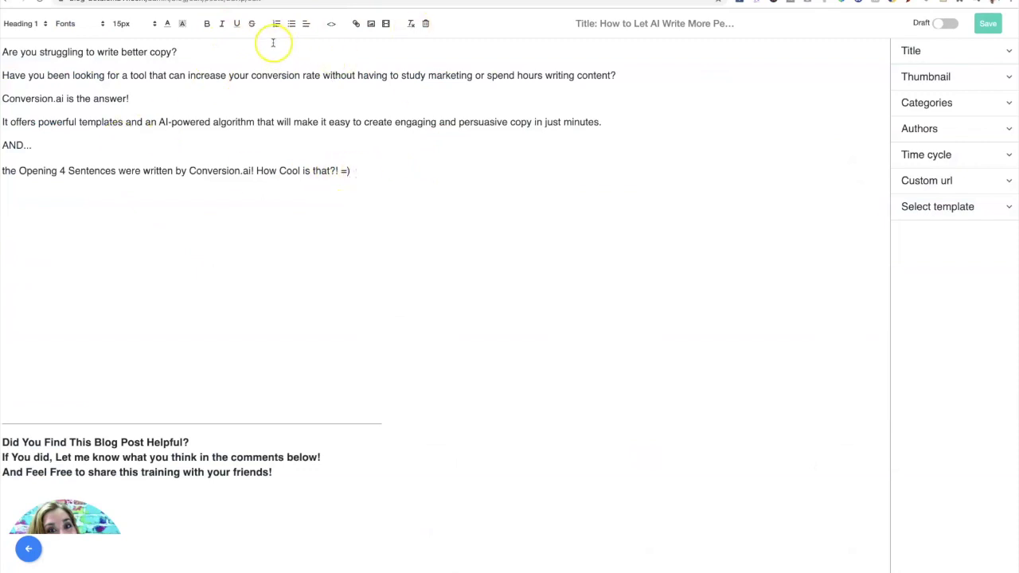
left_click(331, 23)
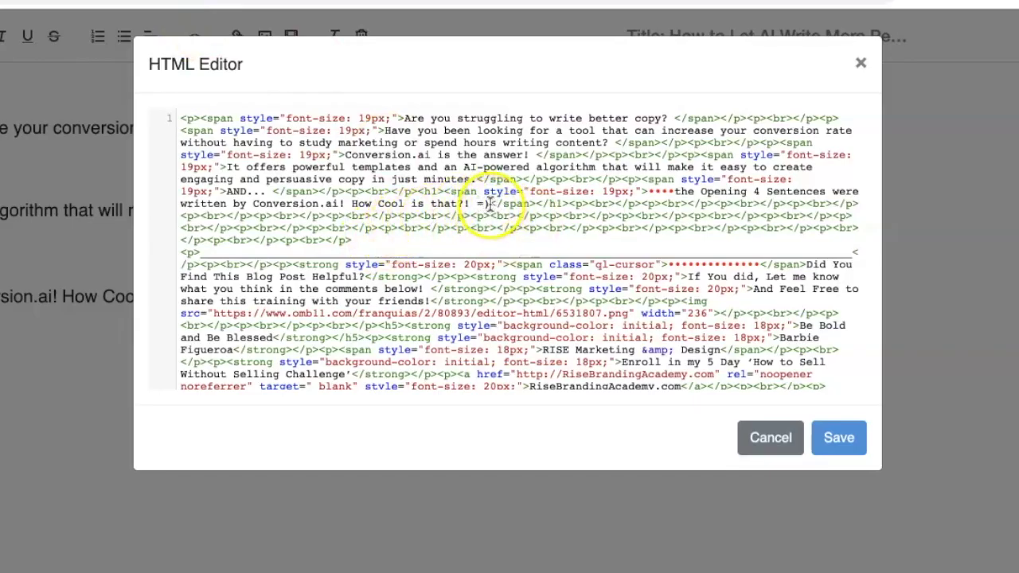
left_click(587, 205)
left_click_drag(605, 205, 613, 205)
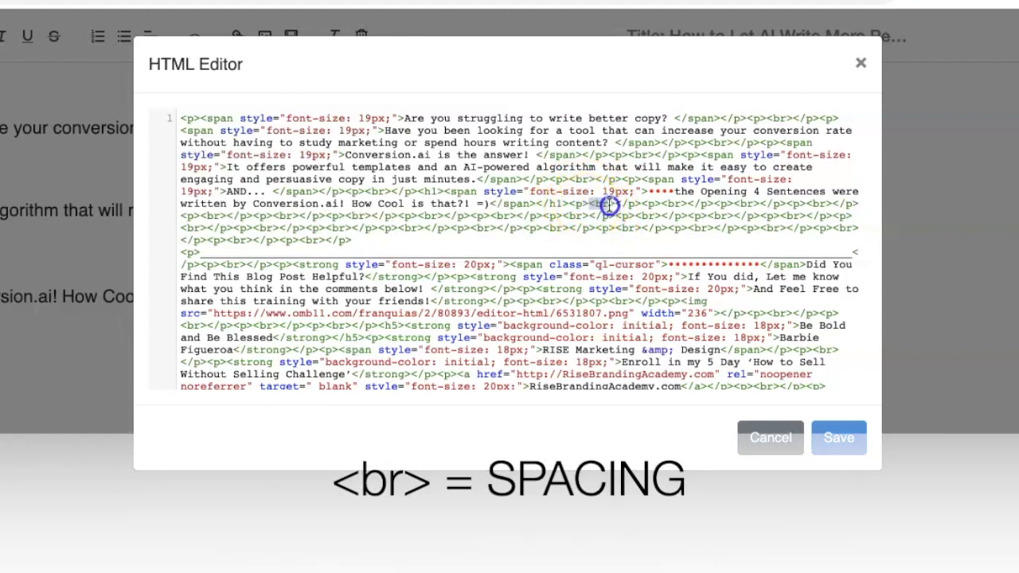
left_click(488, 204)
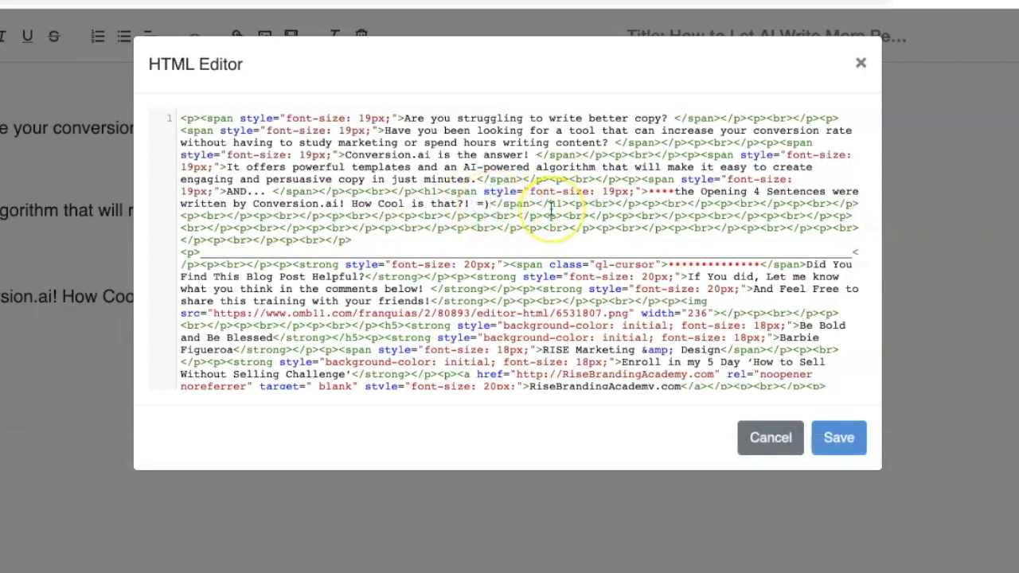
Step: Add blank lines and a <br> tag after the intro text, paste the copied YouTube iframe code below and save the HTML
key("Return")
key("Return")
key("Return")
key("Return")
key("Return")
key("Return")
key("Return")
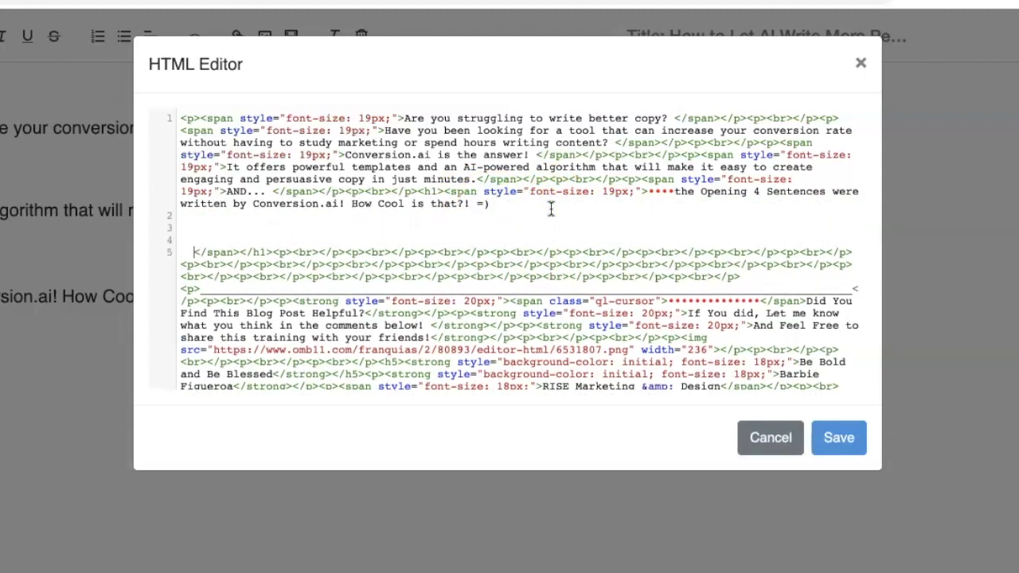
left_click(256, 226)
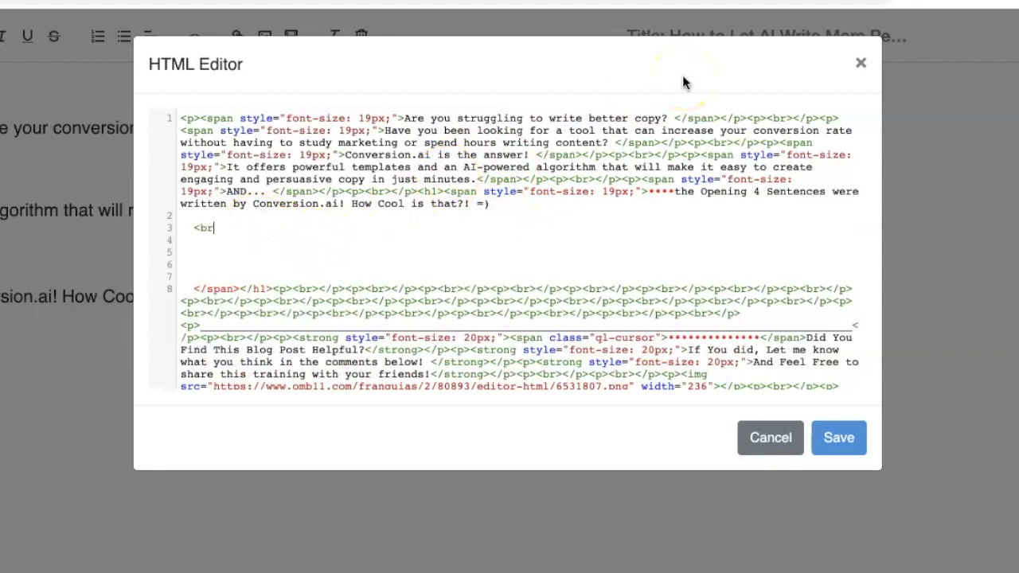
key("Return")
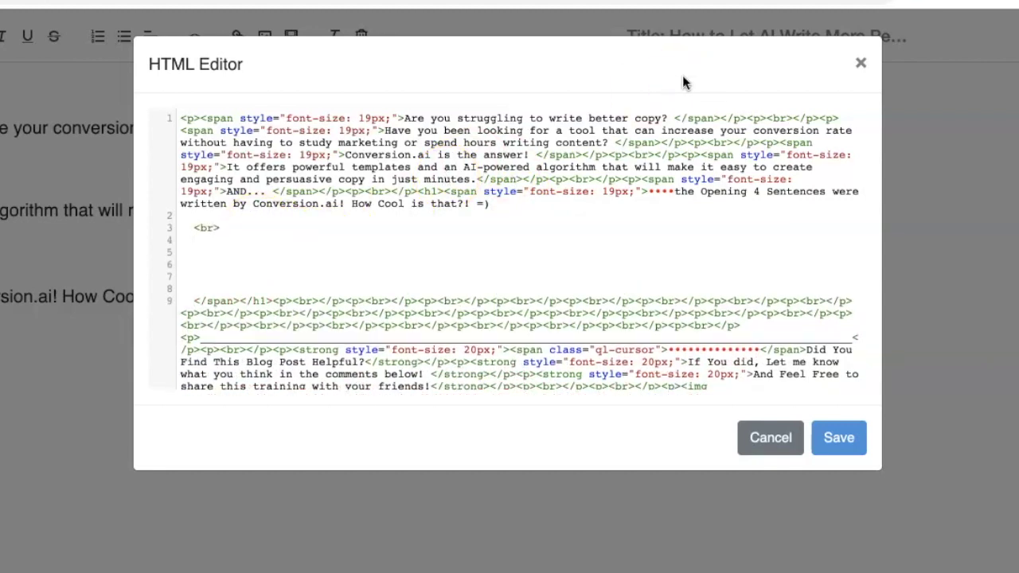
key("ctrl+v")
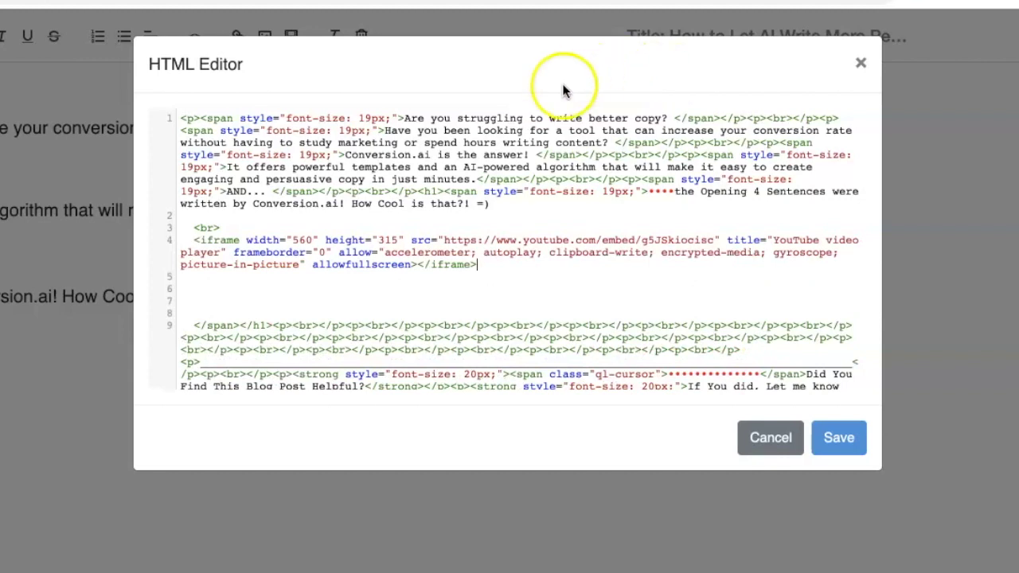
left_click(838, 437)
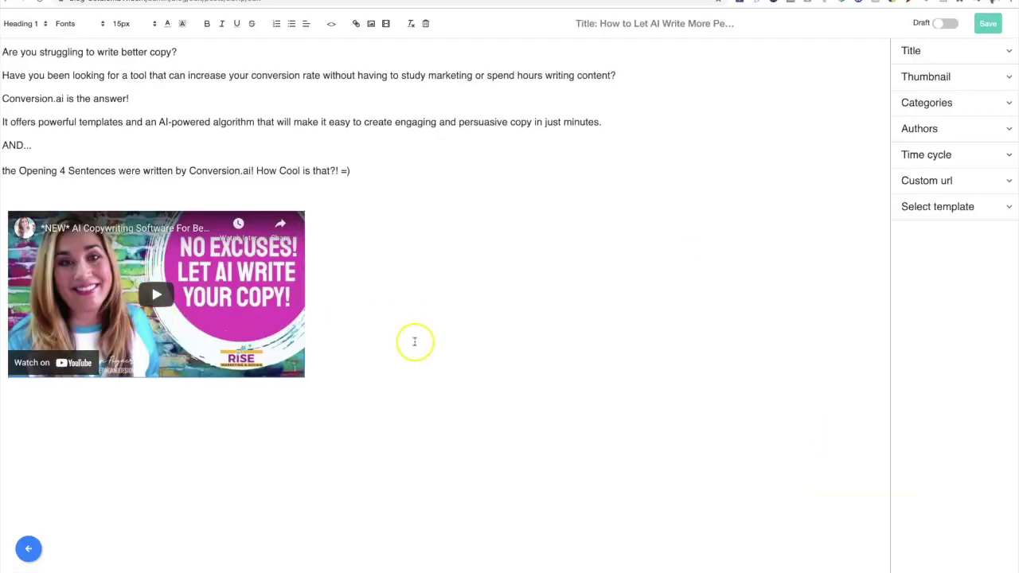
Step: Test the iframe video in the post by playing and pausing it, and dismiss its suggested videos
left_click(289, 319)
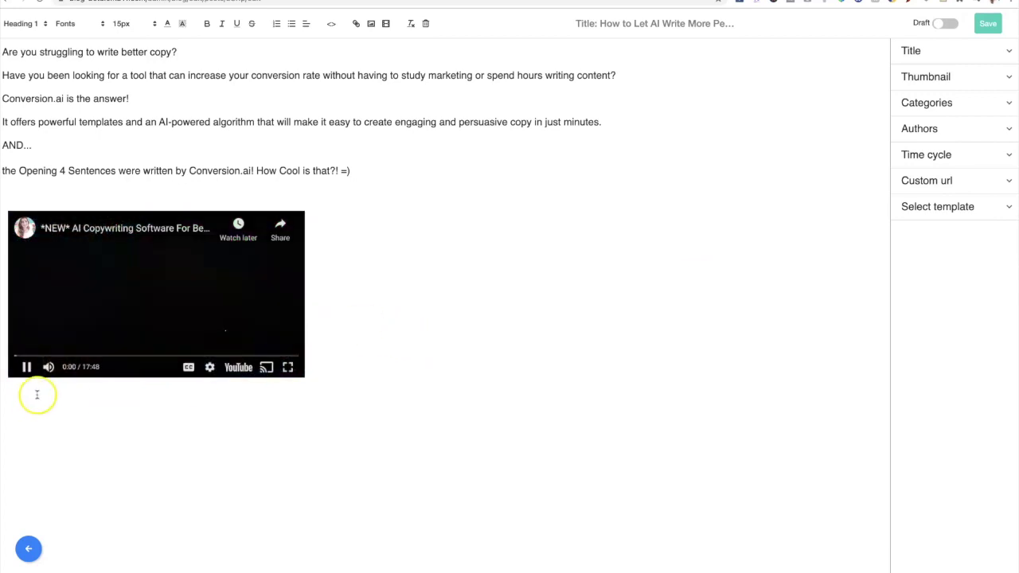
left_click(26, 367)
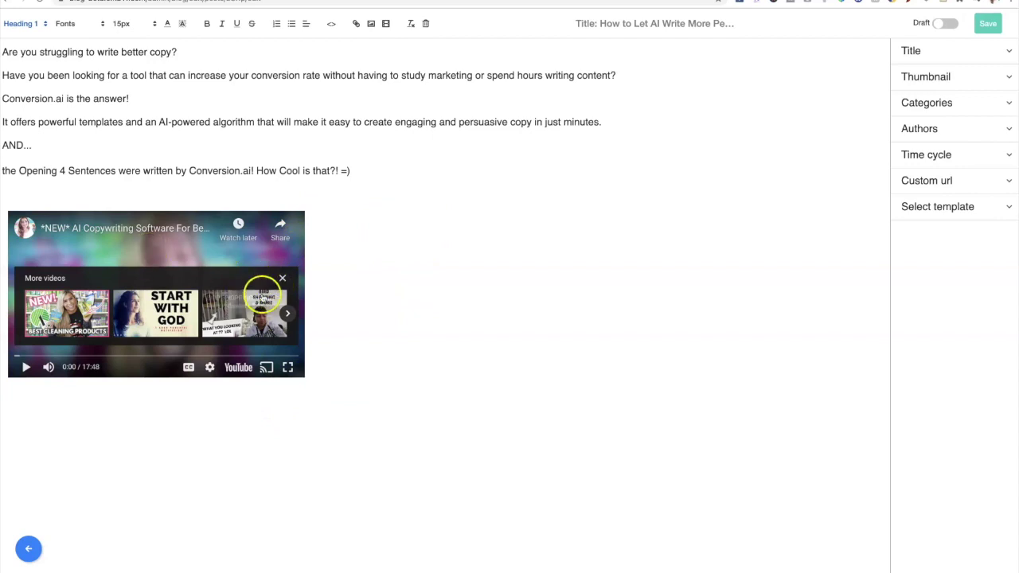
left_click(282, 278)
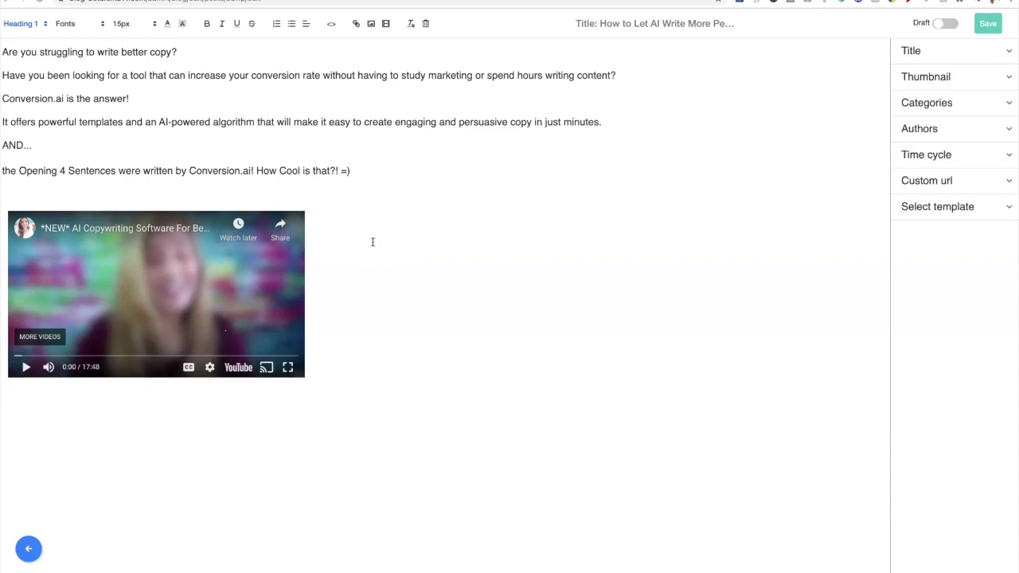
scroll(421, 258, "down", 1)
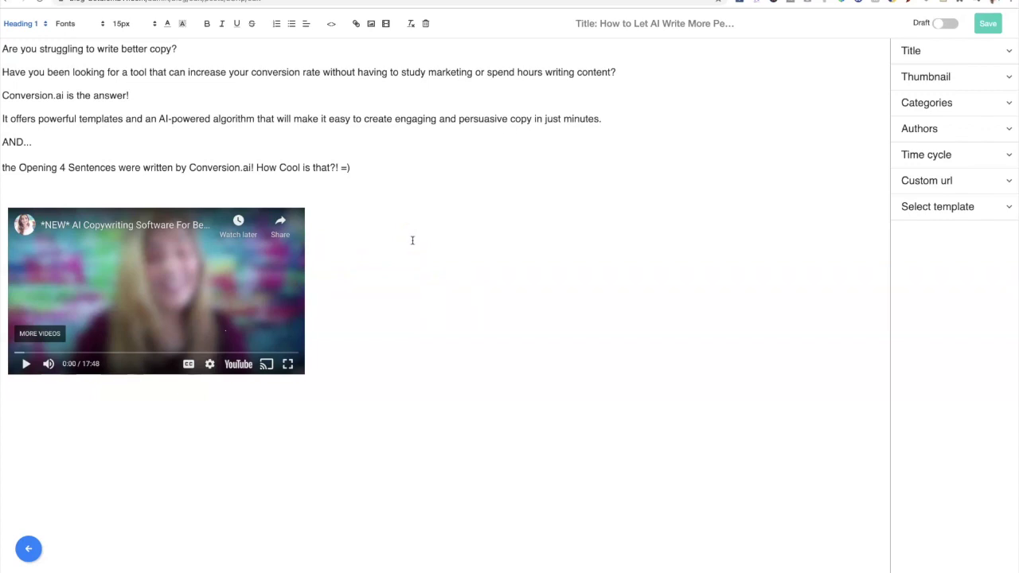
left_click(314, 236)
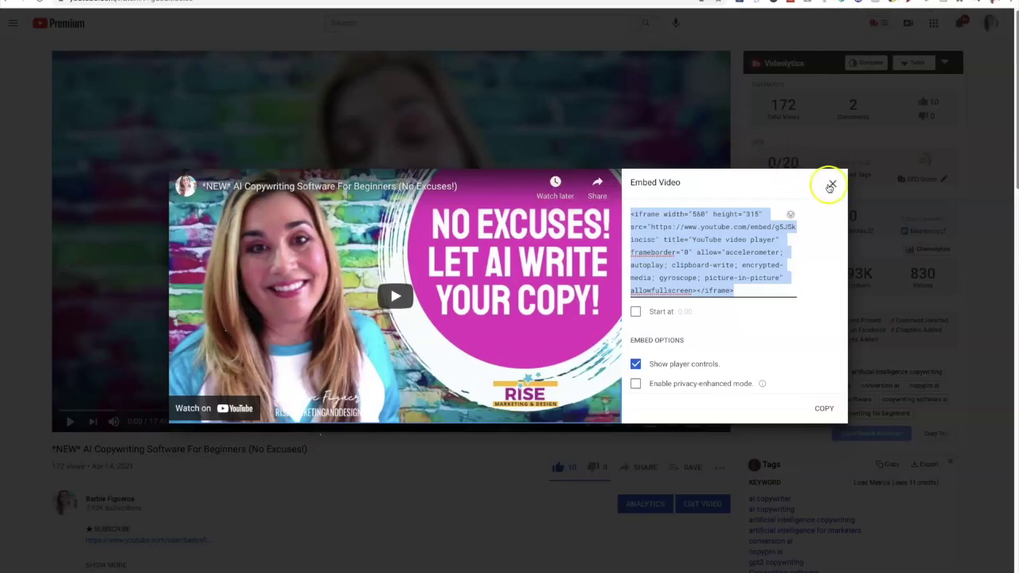
Step: Close the embed code on YouTube and copy the video's share link again
left_click(833, 183)
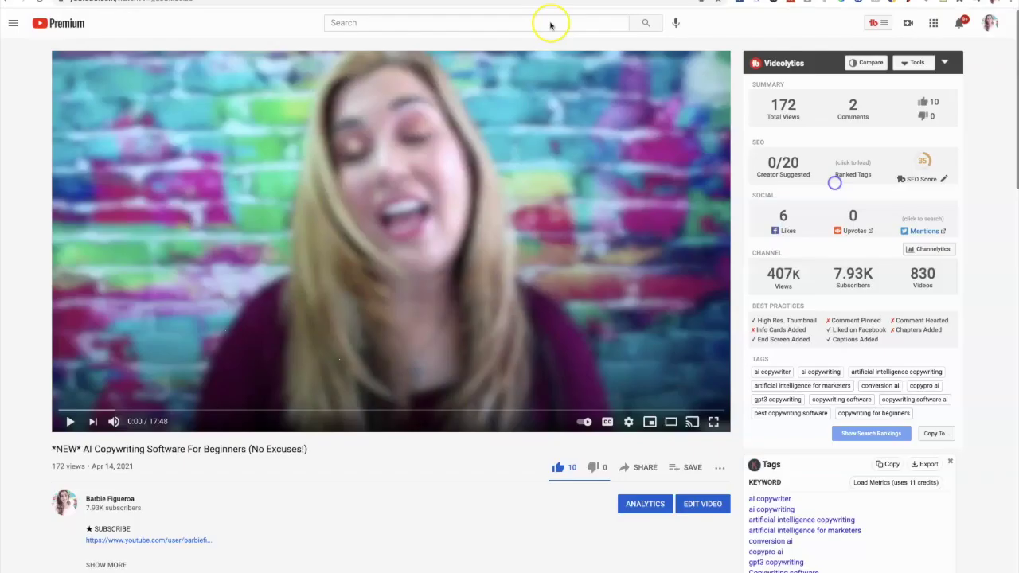
left_click(639, 471)
left_click(609, 354)
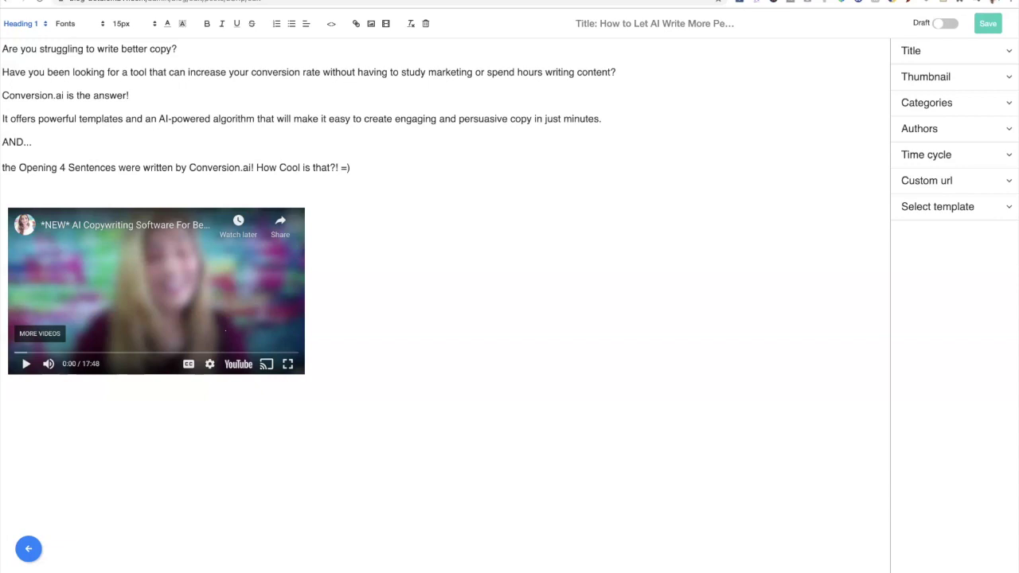
Step: Return to the post editor and check whether the iframe video can be selected for resizing, pausing its playback
left_click(279, 275)
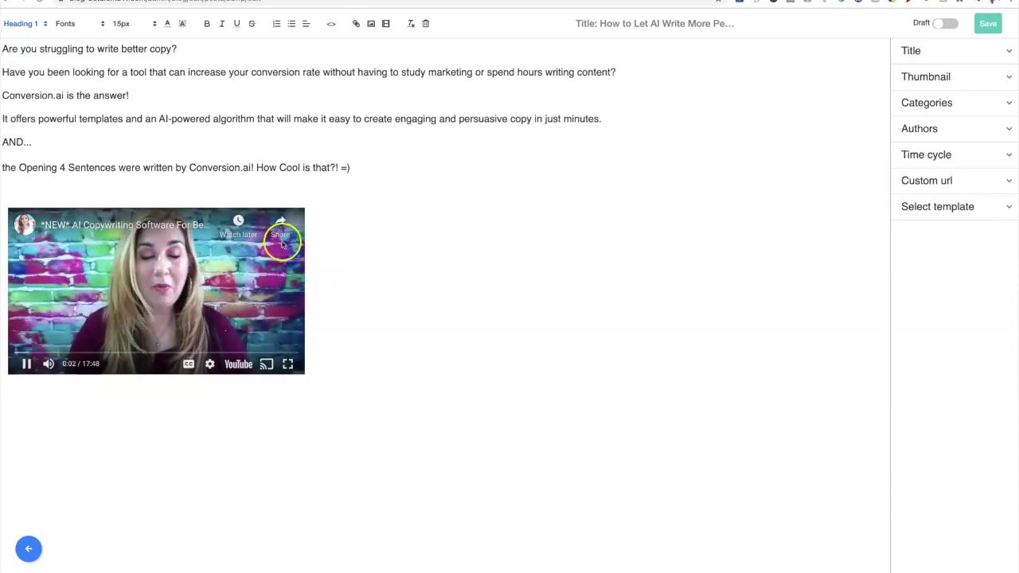
left_click(281, 253)
key("space")
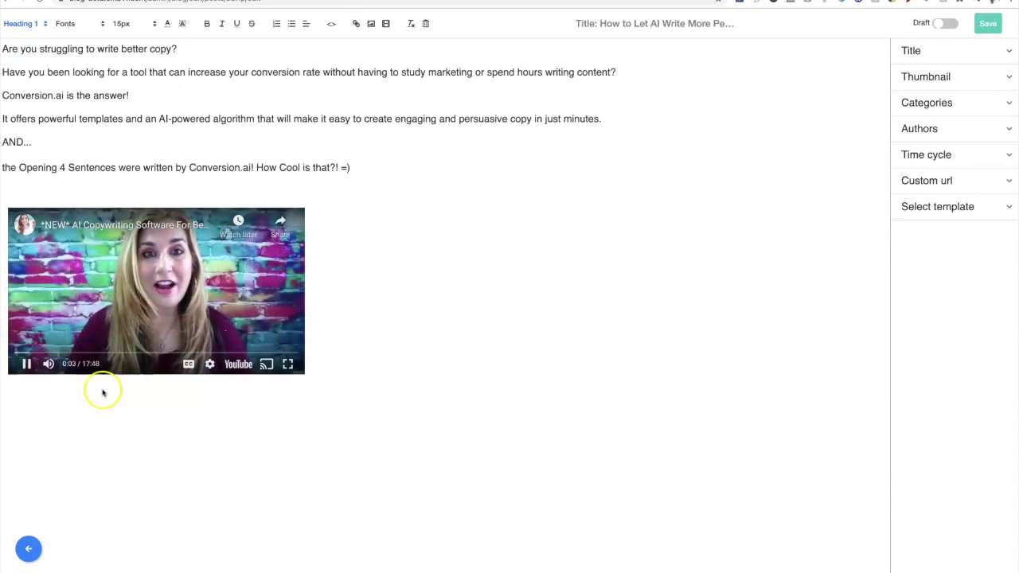
left_click(173, 274)
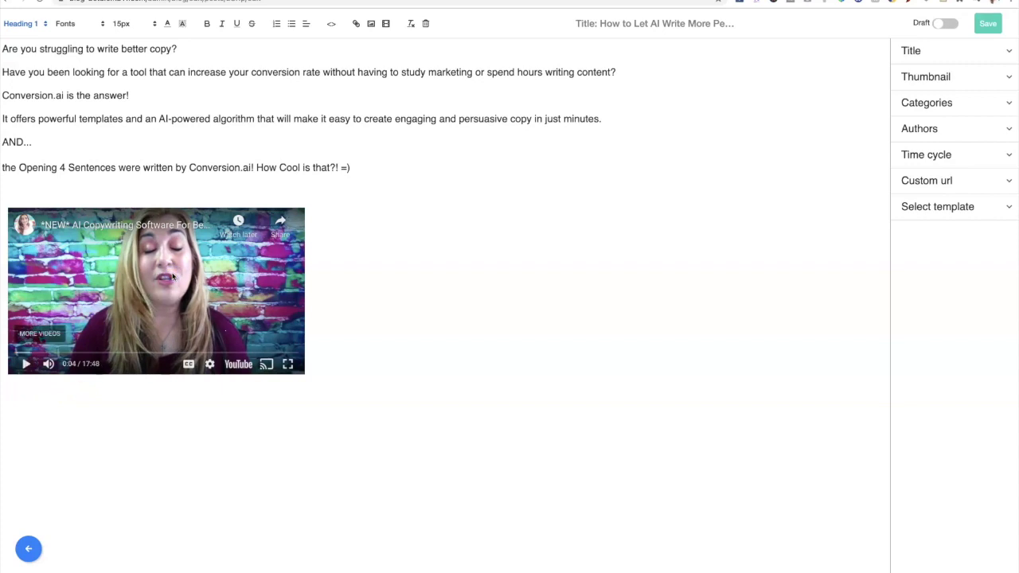
Step: Delete the YouTube iframe code and surplus blank lines from the post's HTML source and save it
left_click(329, 26)
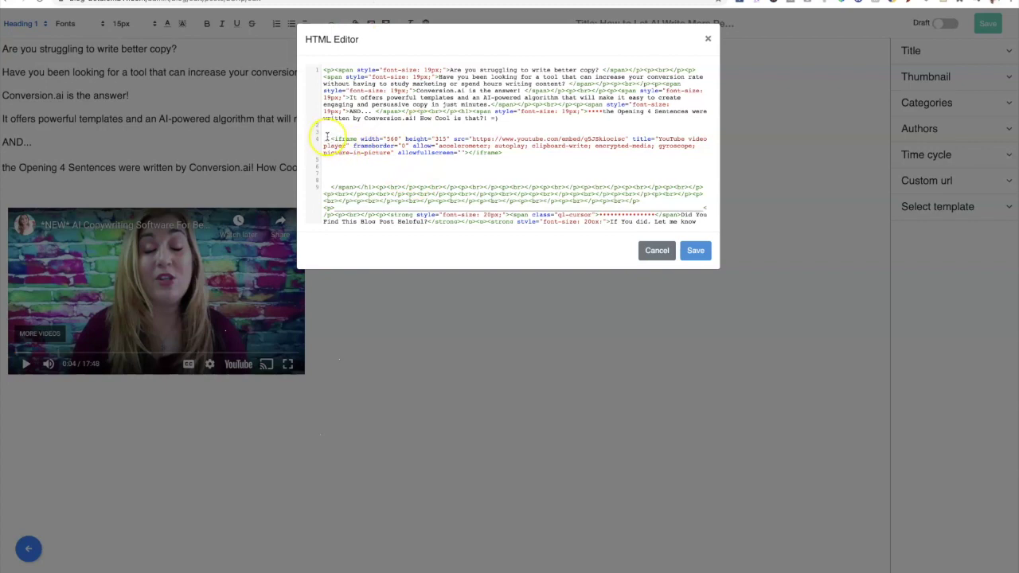
left_click_drag(503, 152, 324, 136)
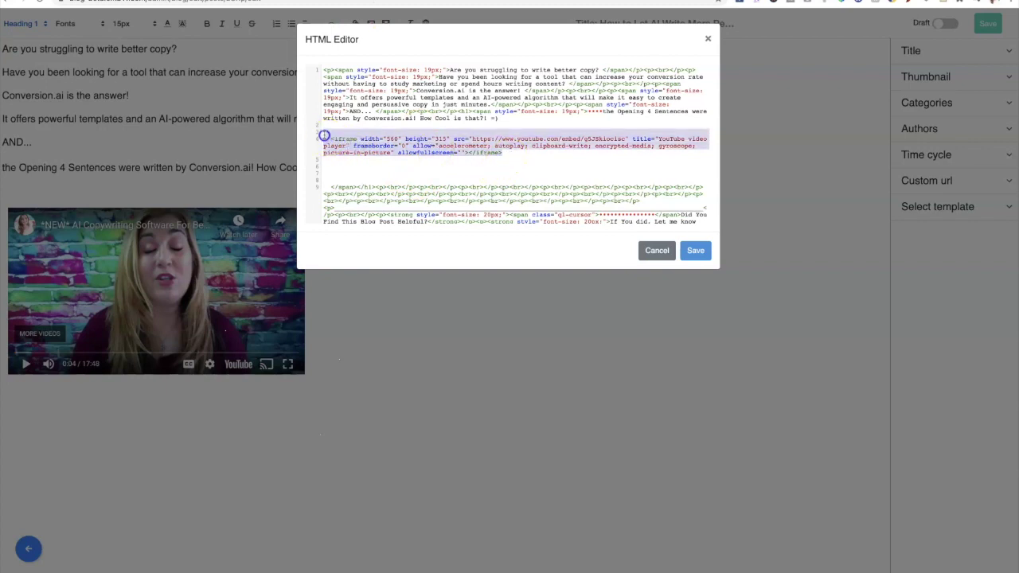
key("BackSpace")
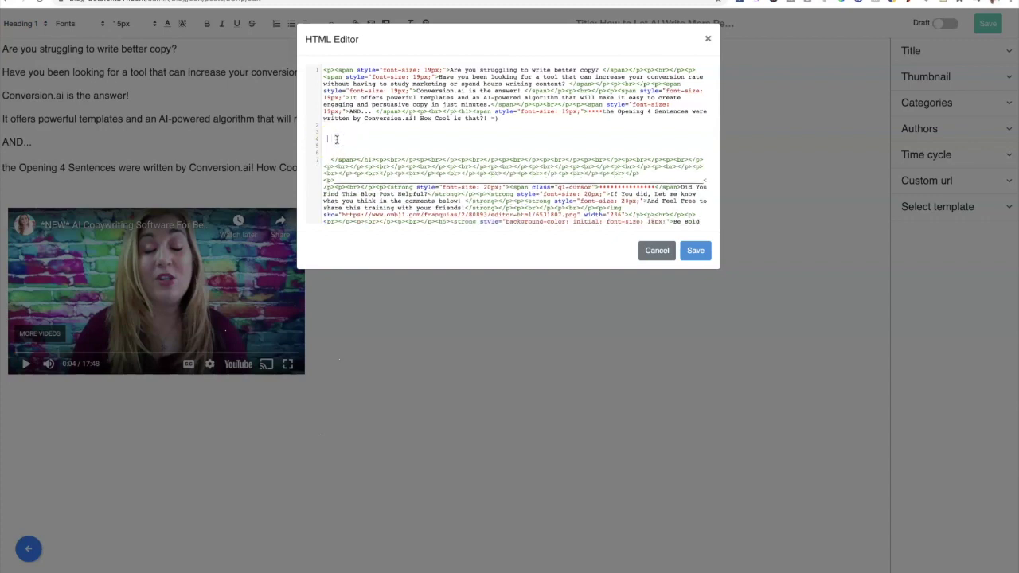
key("BackSpace")
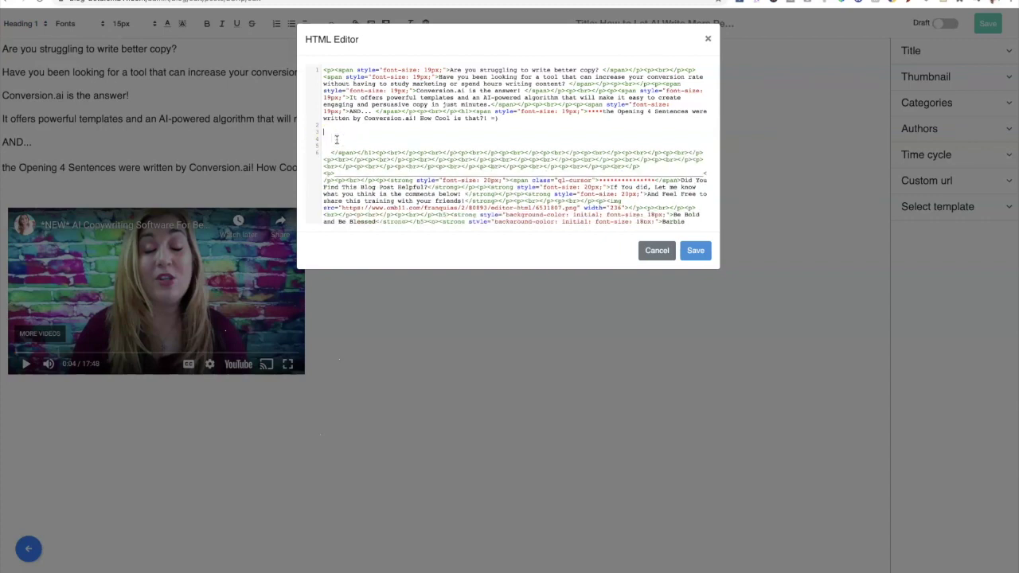
key("BackSpace")
left_click(696, 250)
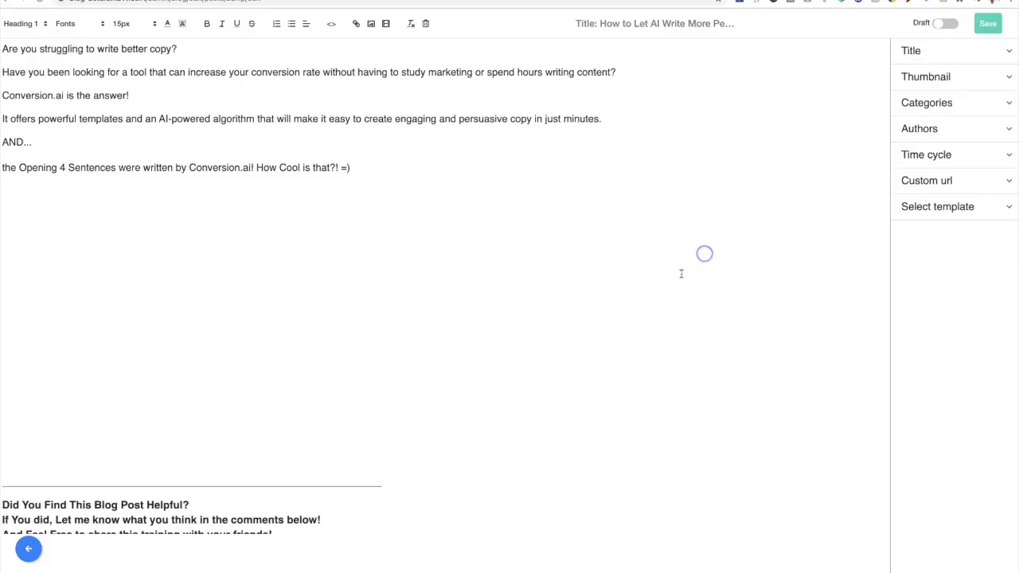
left_click(25, 207)
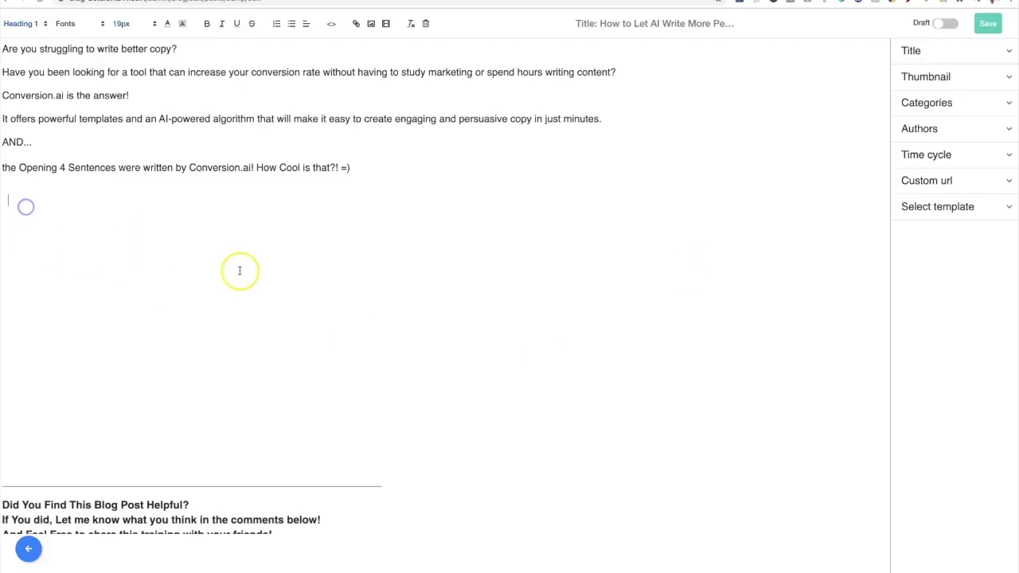
left_click(386, 23)
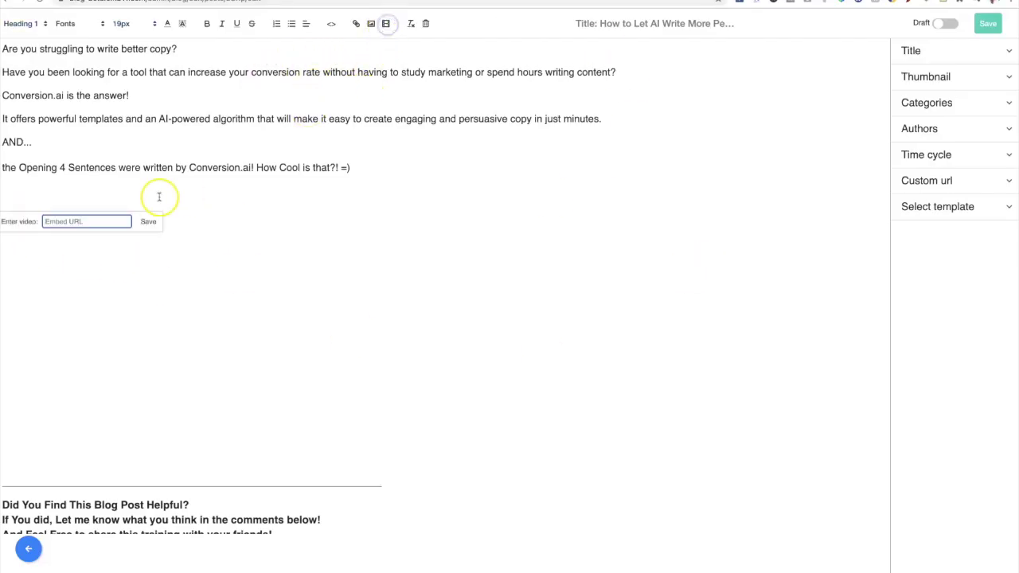
key("ctrl+v")
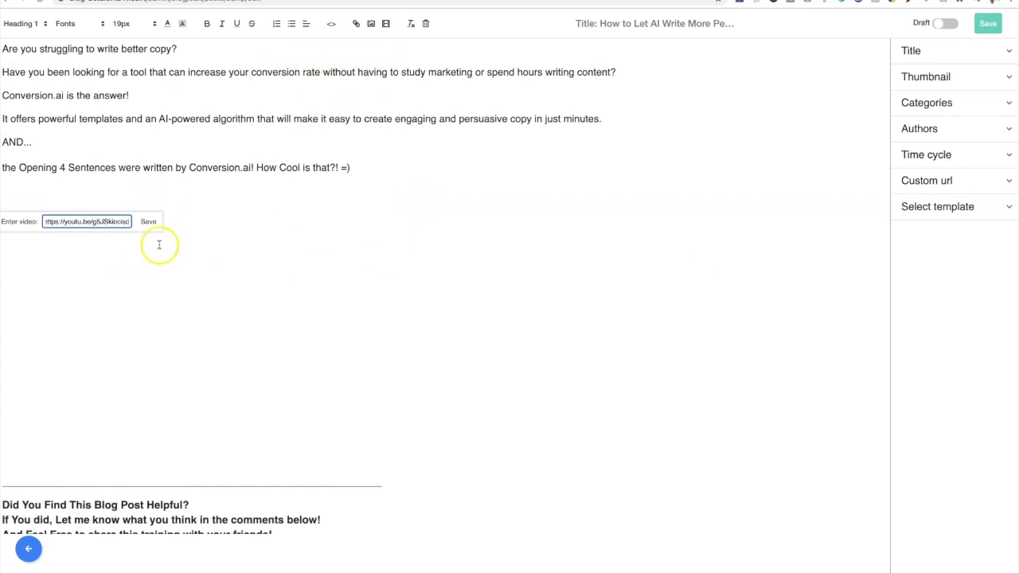
left_click(147, 222)
Step: Enlarge the embedded video to about 836 × 470 and align it left
left_click_drag(148, 278, 444, 460)
left_click(222, 210)
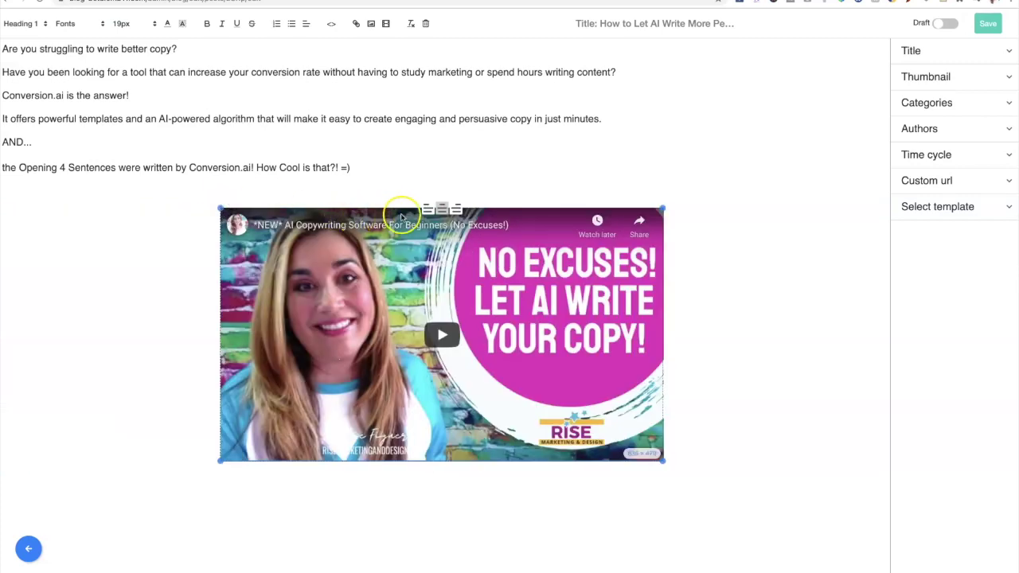
left_click(425, 211)
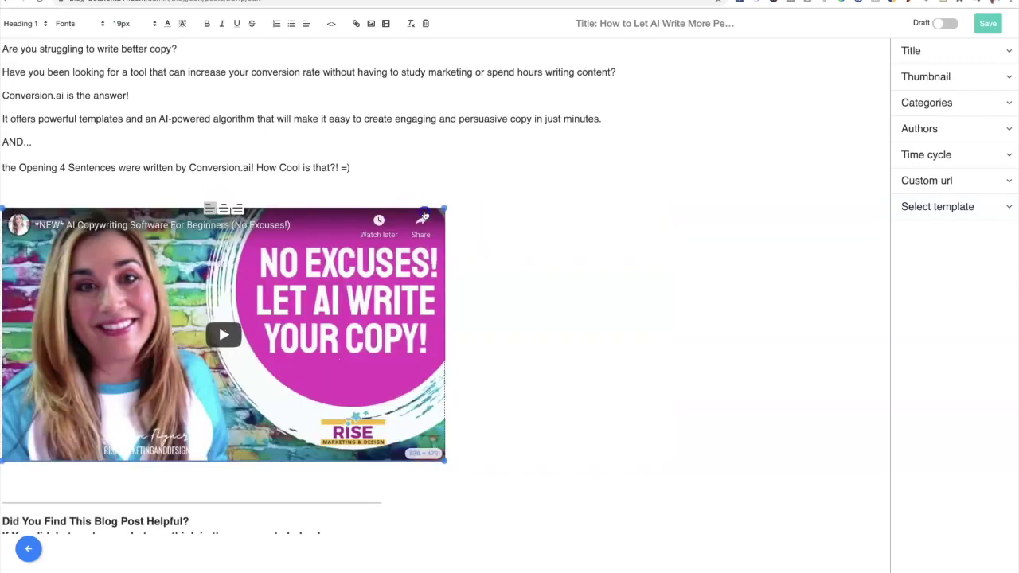
left_click(496, 285)
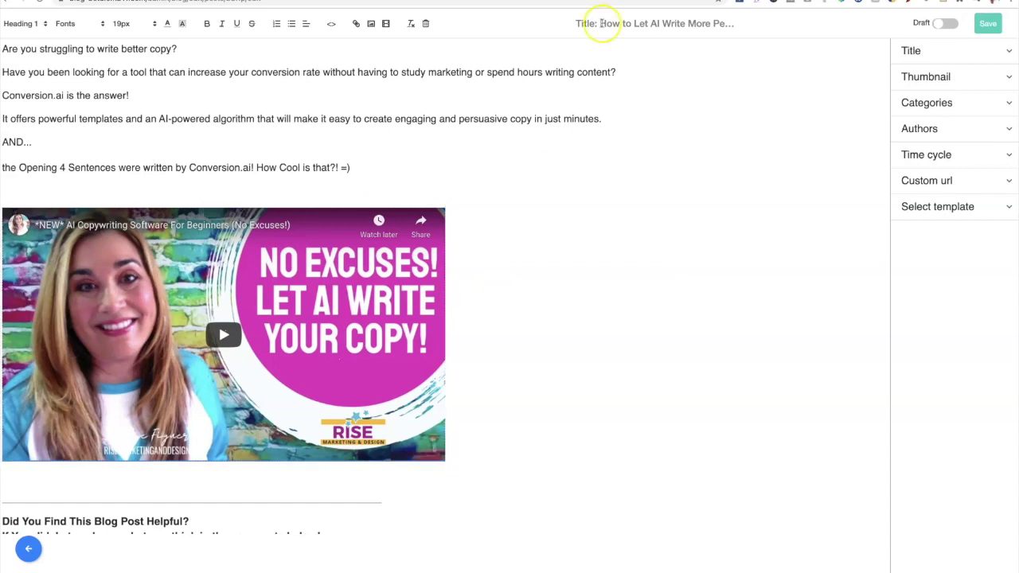
Step: Save the post with the resized video and stay in the editor
left_click(987, 23)
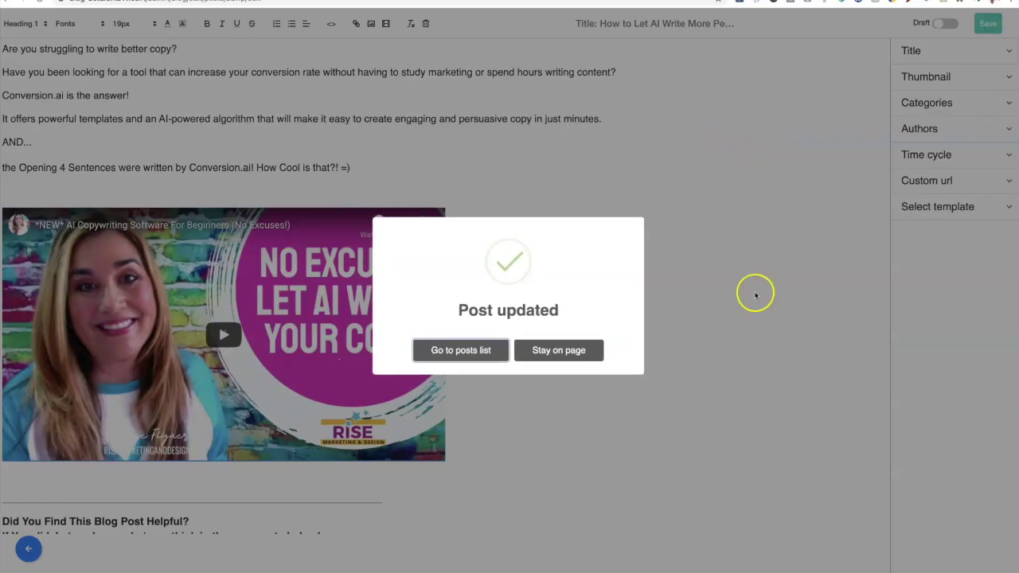
left_click(560, 355)
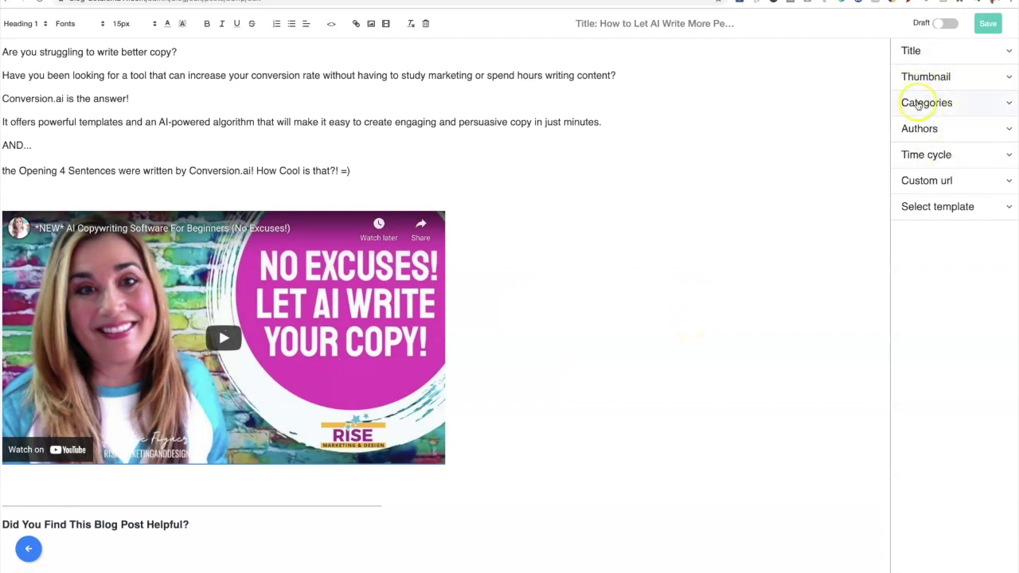
Step: Check the Scheduled option in the Time cycle setting, keep Instantaneous, and save the post while staying in the editor
left_click(997, 158)
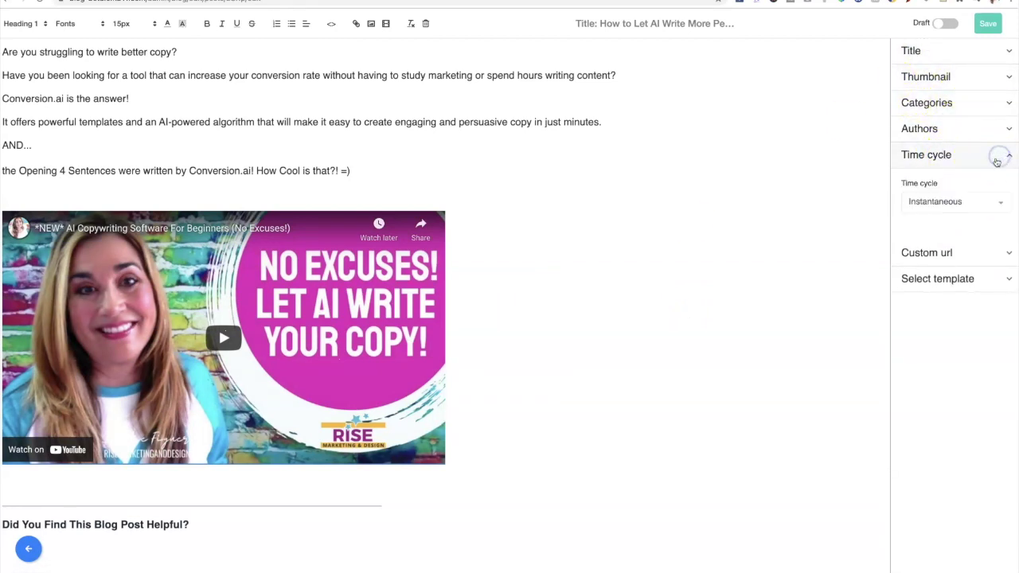
left_click(999, 205)
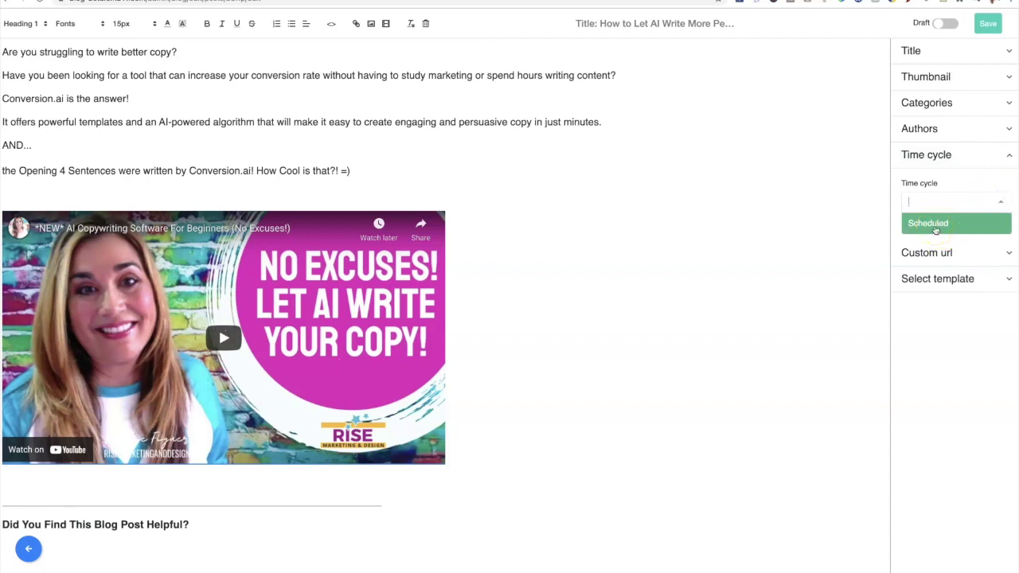
left_click(933, 223)
left_click(935, 223)
left_click(932, 223)
left_click(934, 224)
left_click(987, 23)
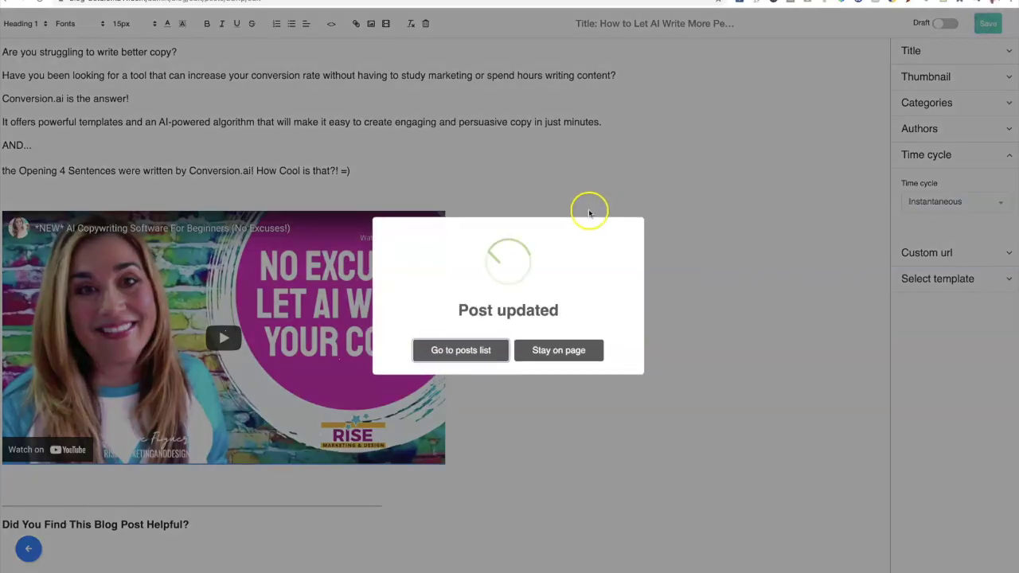
left_click(575, 352)
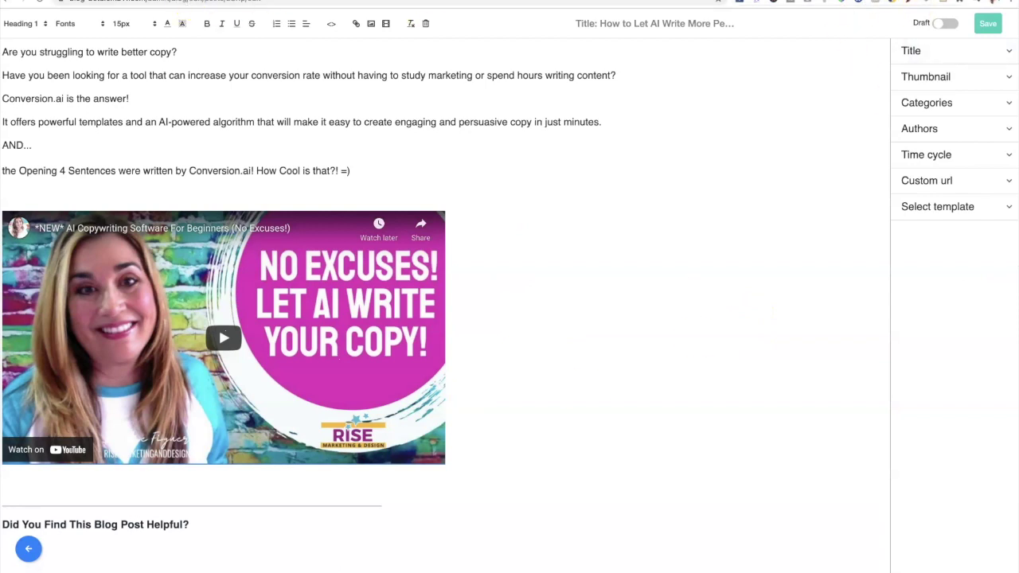
Step: Open risemarketinganddesign.com in a new tab and open the blog post "How to Let AI Write More Persuasive Copy in Less Time"
key("ctrl+t")
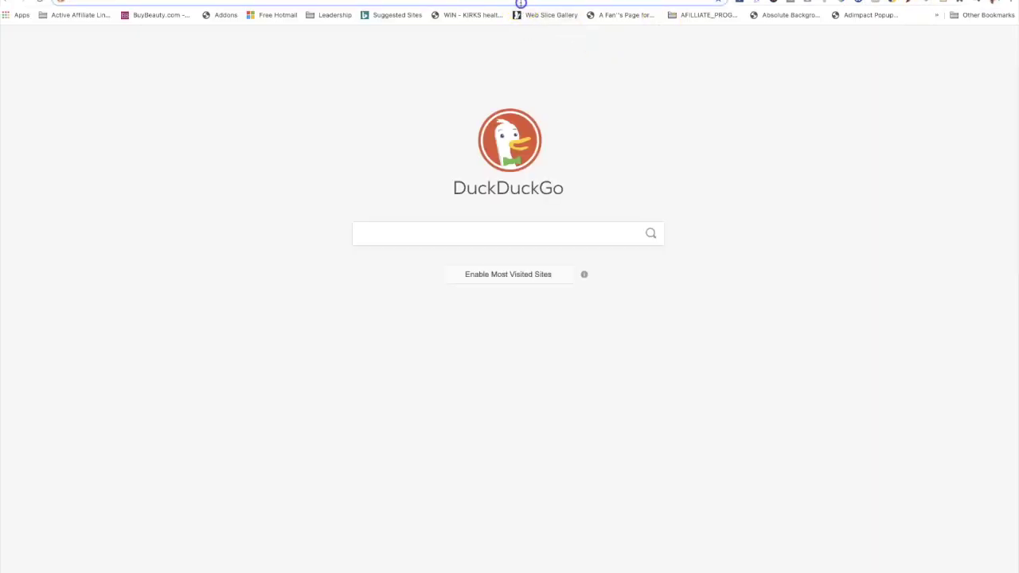
type("risemarketinganddesign.com")
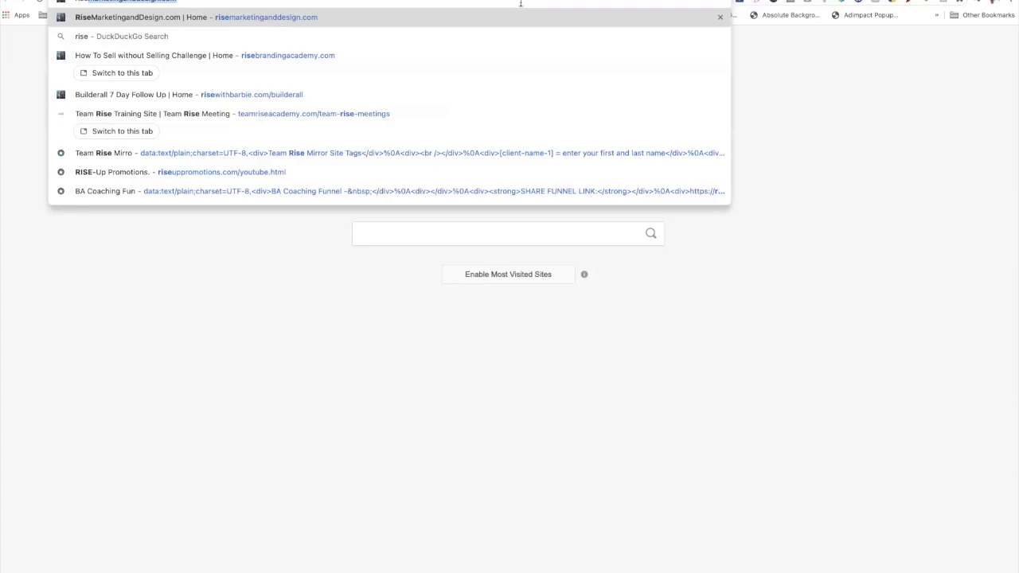
key("Return")
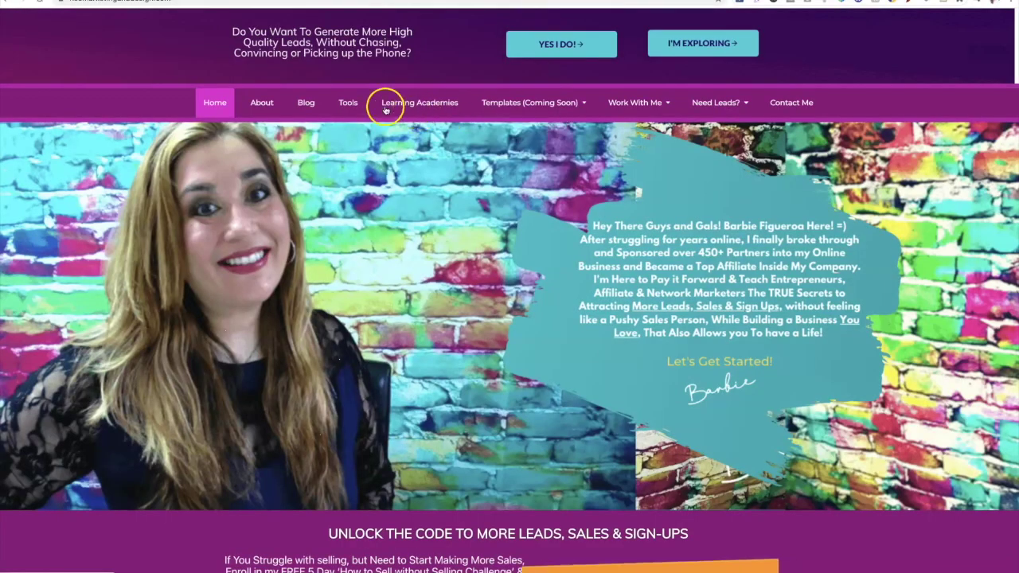
left_click(304, 121)
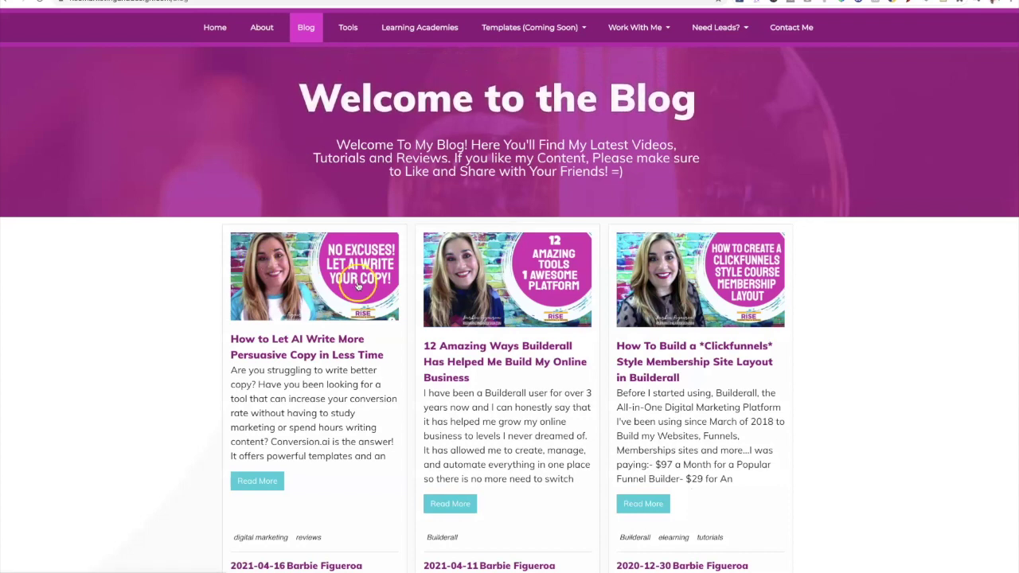
left_click(321, 277)
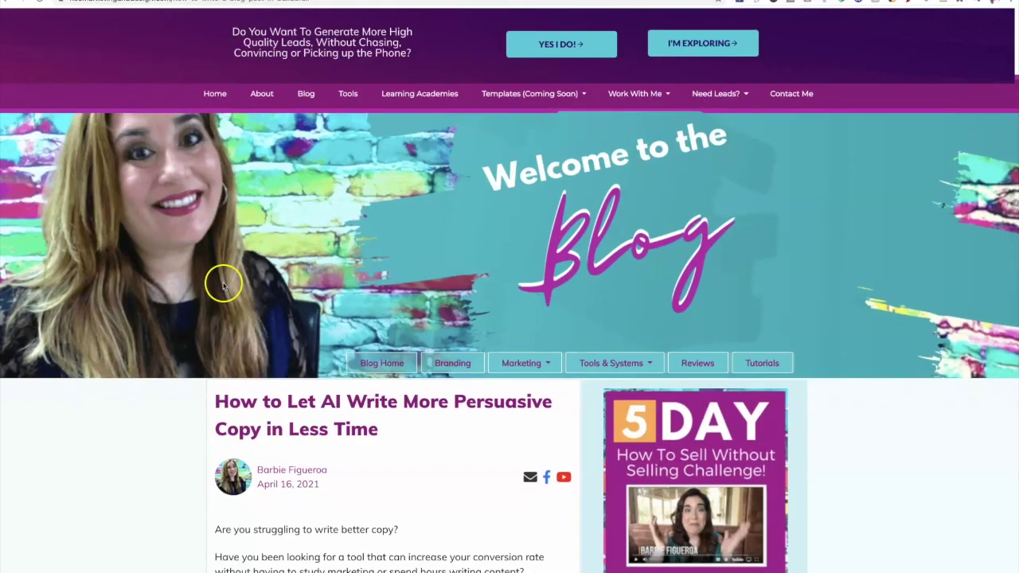
Step: Review the published post from its intro text and embedded video down to the author signature, share icons and comment area
scroll(223, 285, "down", 3)
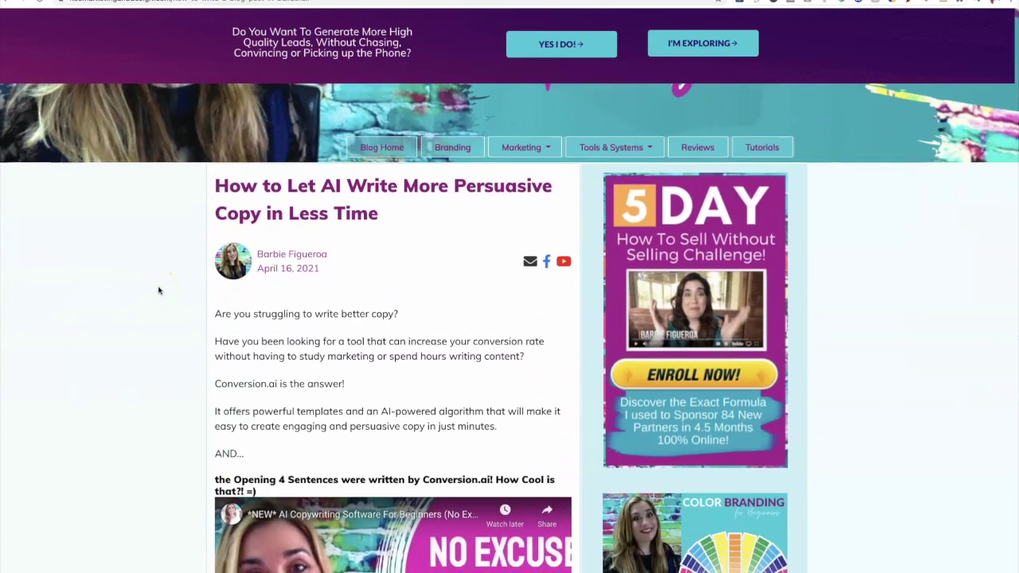
scroll(158, 291, "down", 2)
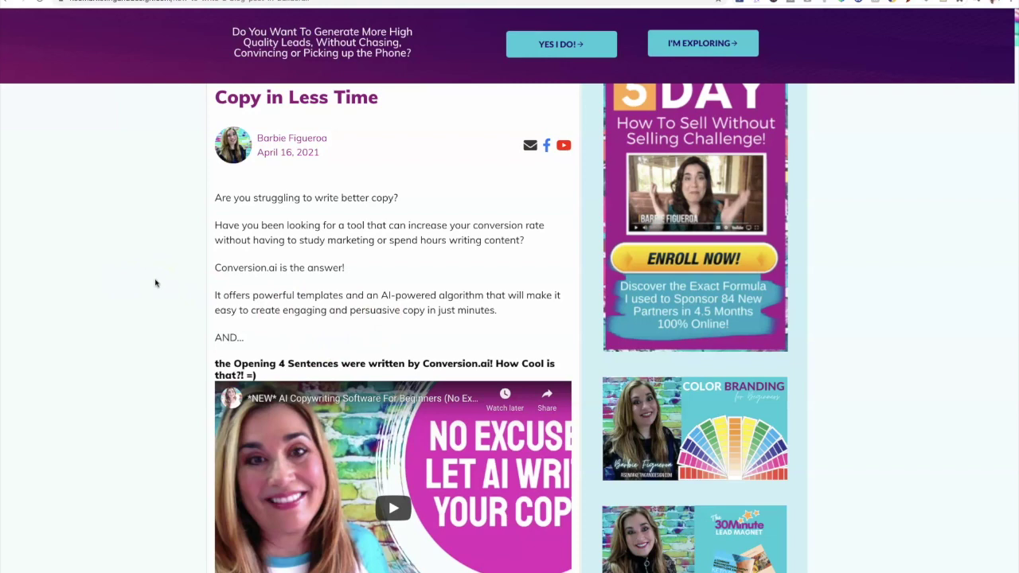
scroll(155, 283, "down", 2)
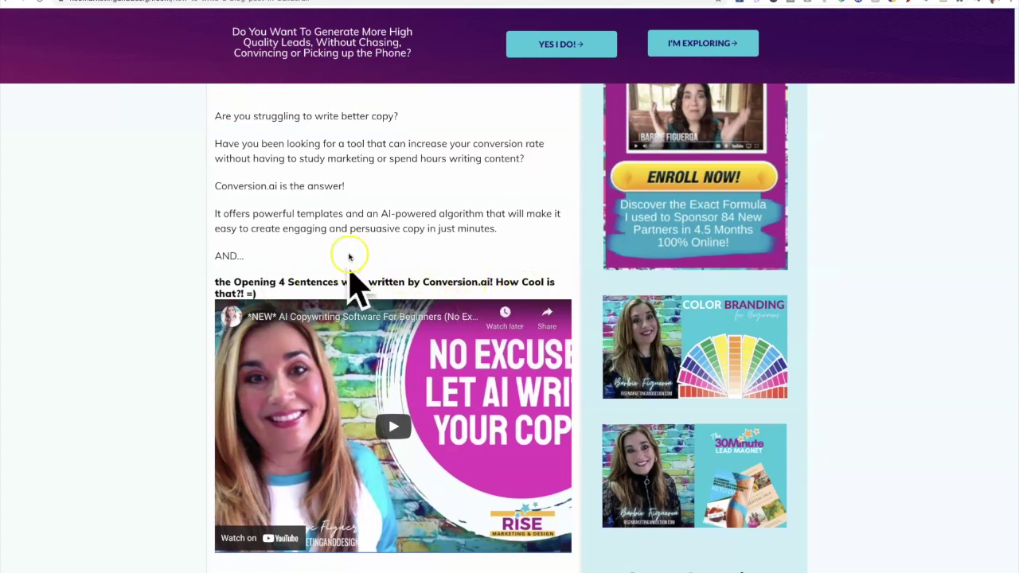
scroll(342, 265, "down", 2)
scroll(401, 315, "down", 3)
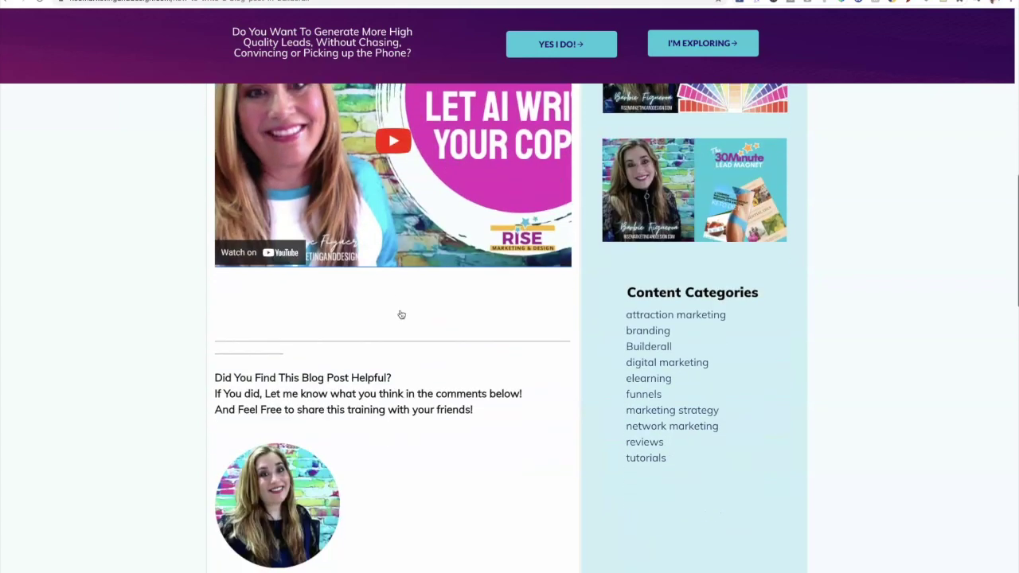
scroll(402, 315, "up", 2)
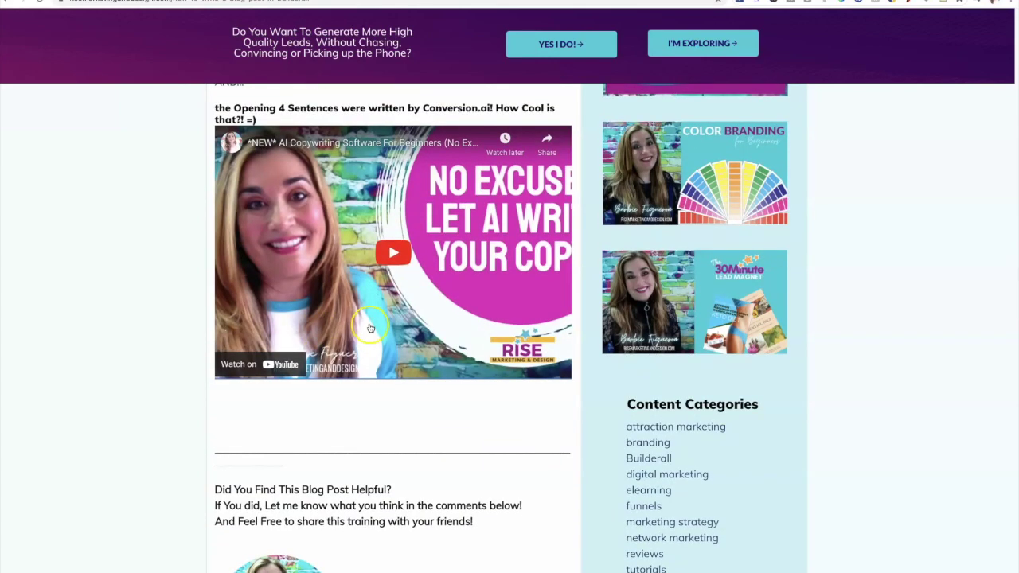
scroll(279, 393, "down", 3)
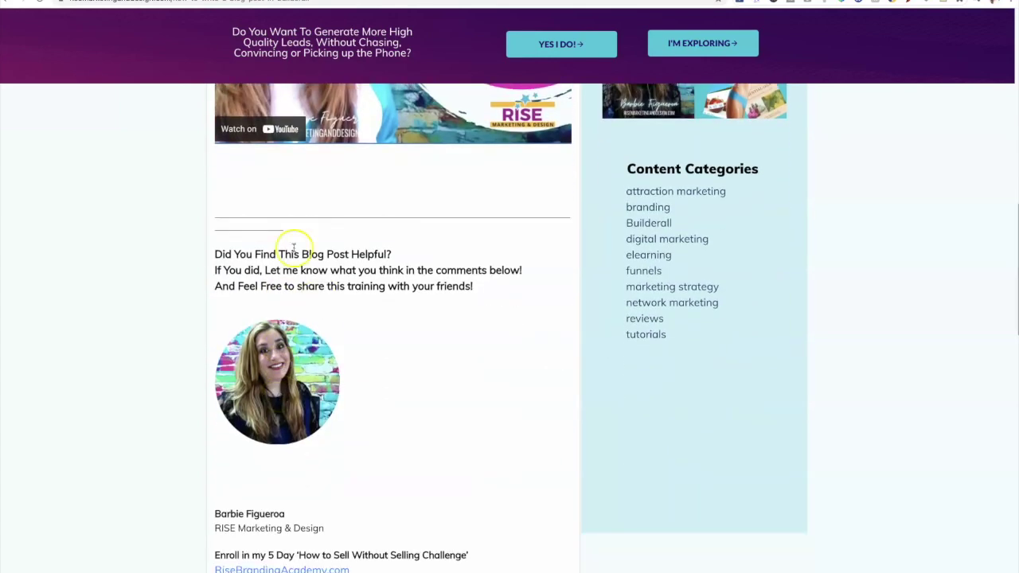
scroll(432, 311, "down", 3)
scroll(498, 330, "down", 1)
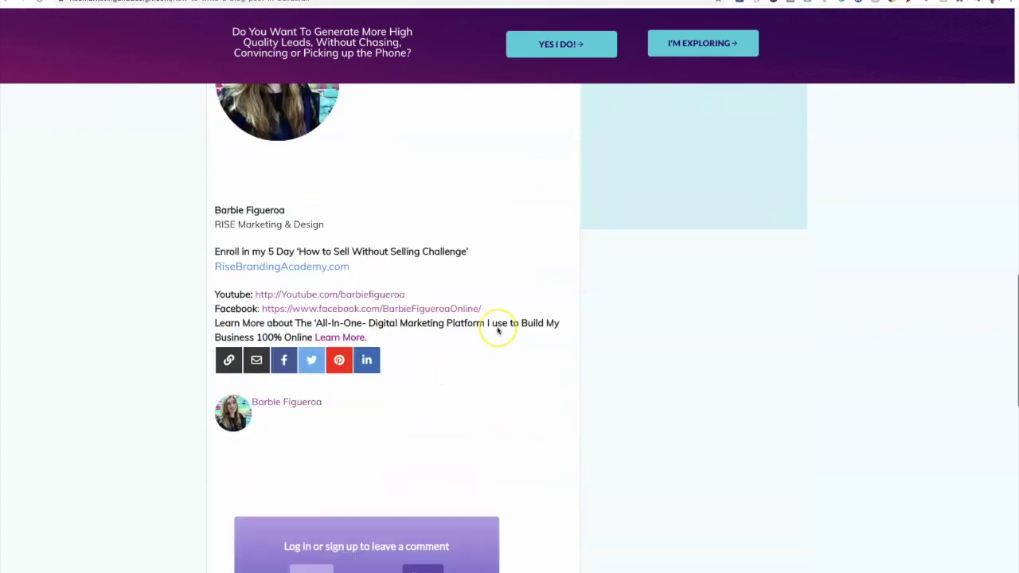
scroll(498, 330, "down", 3)
scroll(498, 330, "up", 8)
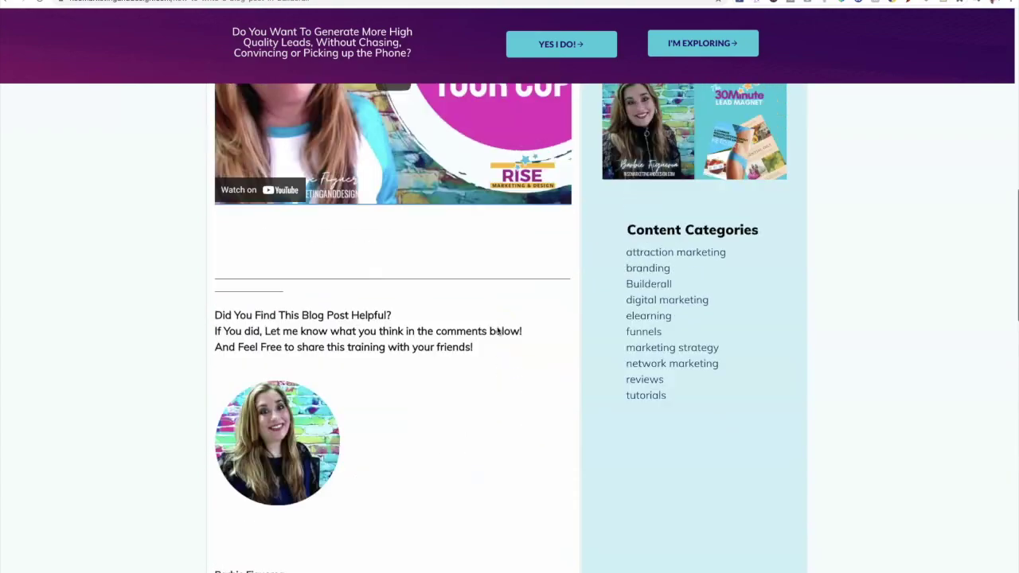
scroll(497, 331, "up", 15)
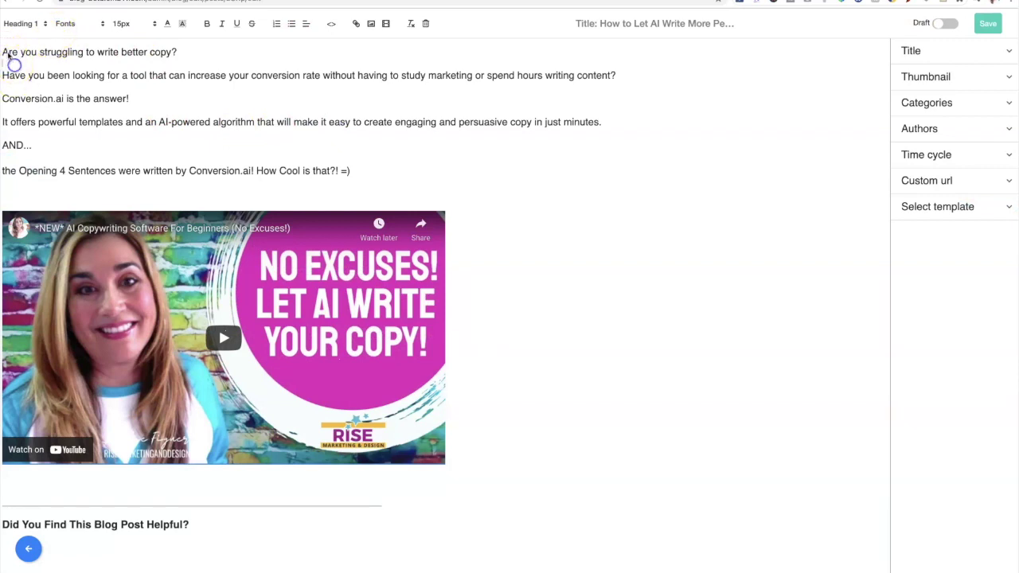
Step: Return to the post editor and review the available heading styles, fonts and text sizes
left_click(44, 24)
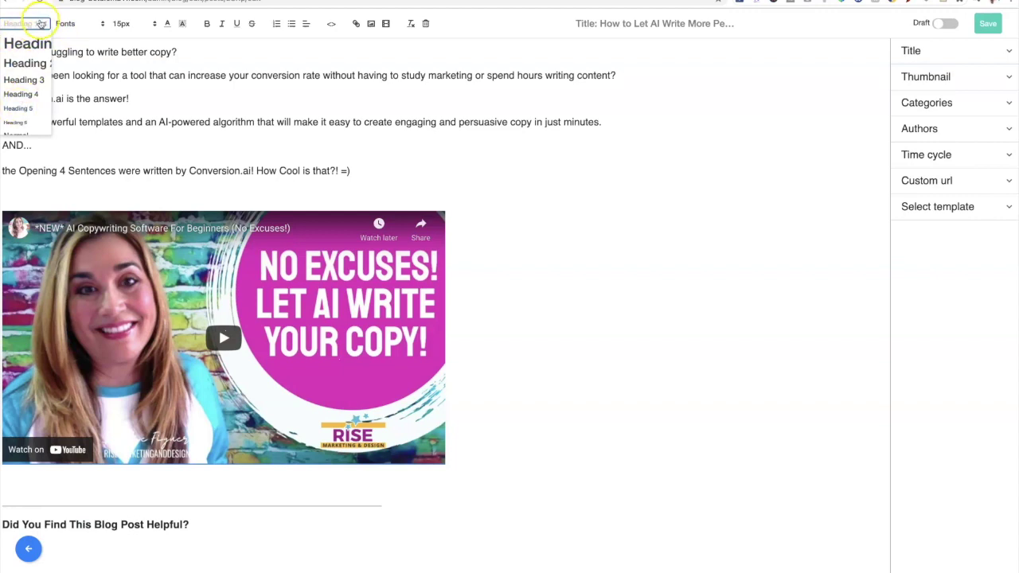
left_click(41, 23)
left_click(84, 25)
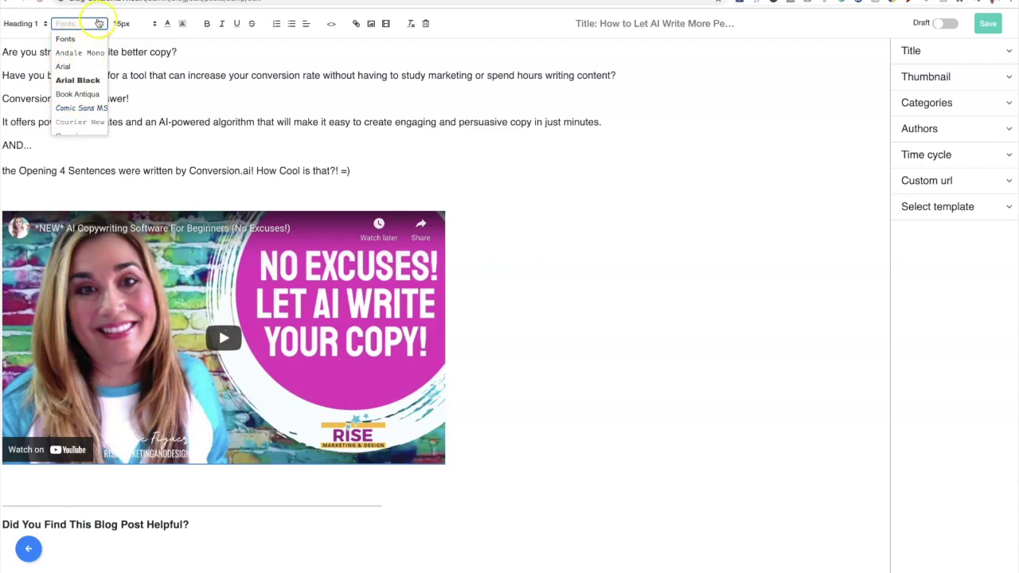
left_click(137, 24)
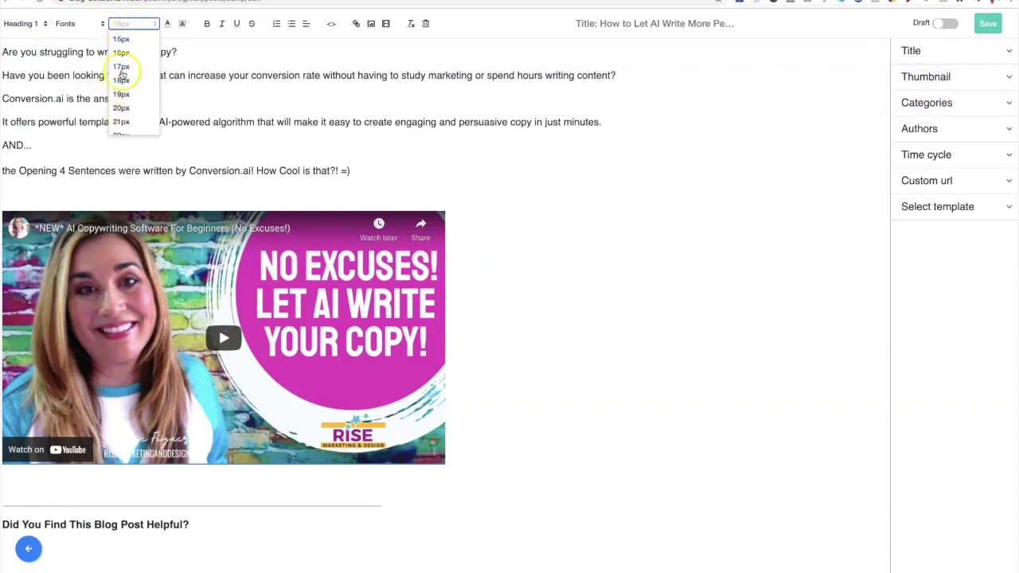
left_click(147, 24)
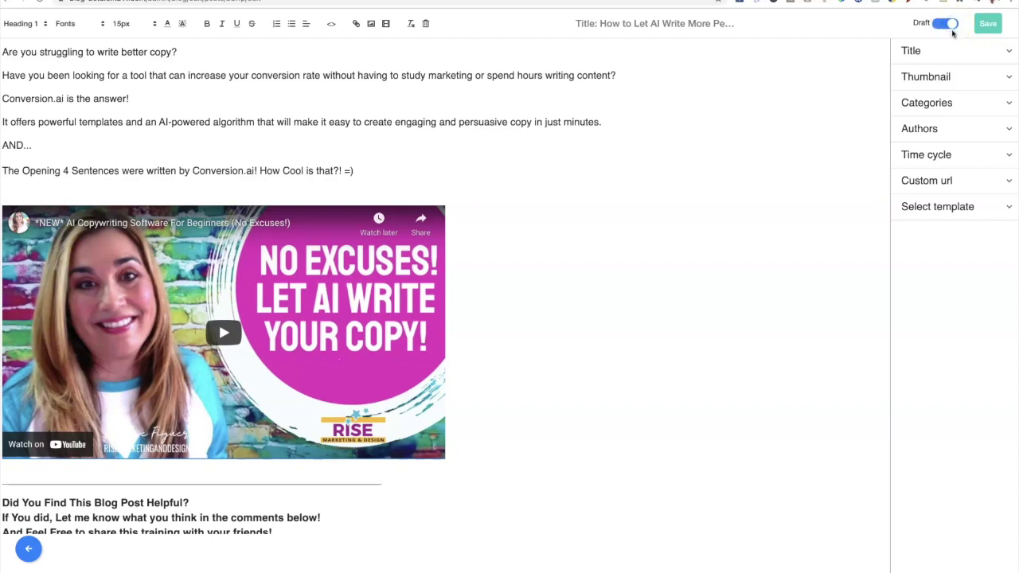
Step: Save the post as a draft and check the live site's blog listing for it
left_click(987, 24)
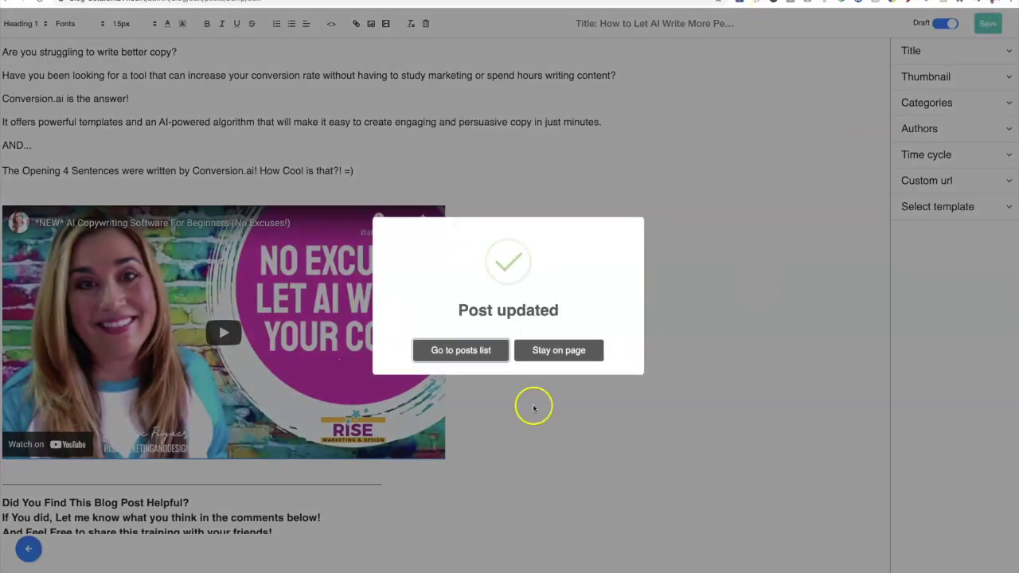
left_click(547, 352)
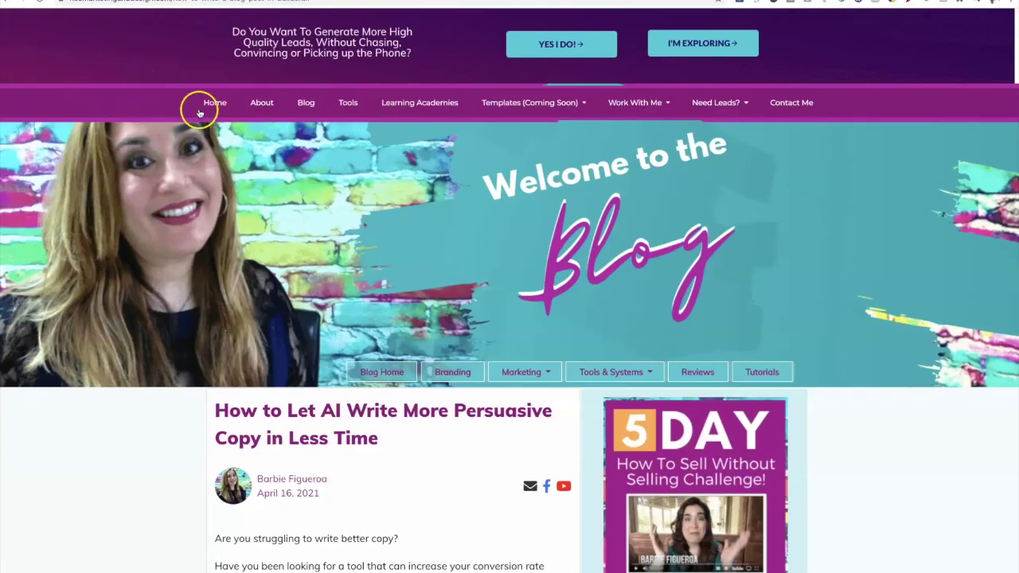
left_click(213, 103)
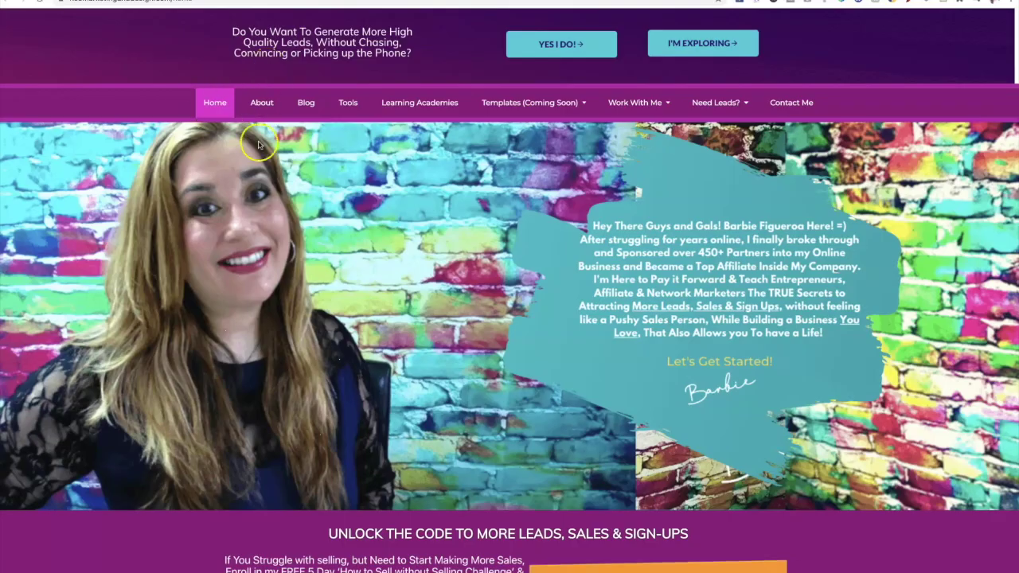
left_click(306, 102)
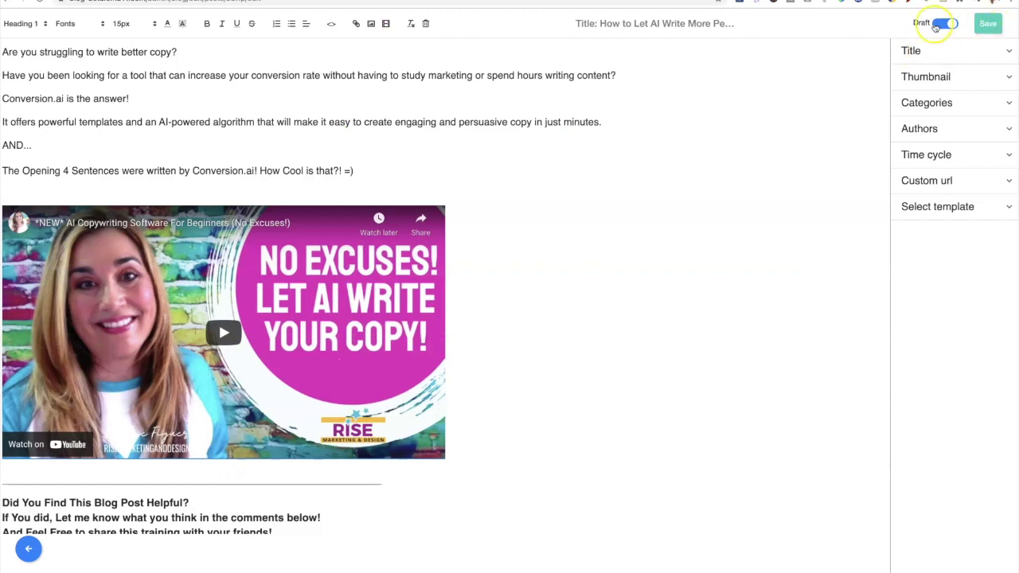
Step: Turn off the post's draft status, select its author, and save it while staying in the editor
left_click(935, 25)
left_click(987, 23)
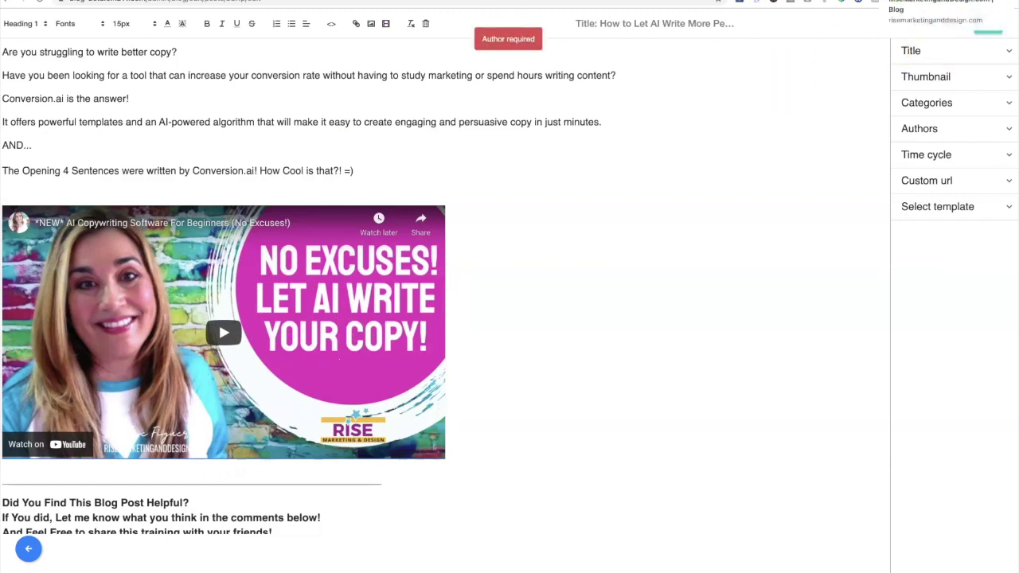
left_click(1002, 132)
left_click(967, 173)
left_click(953, 199)
left_click(991, 25)
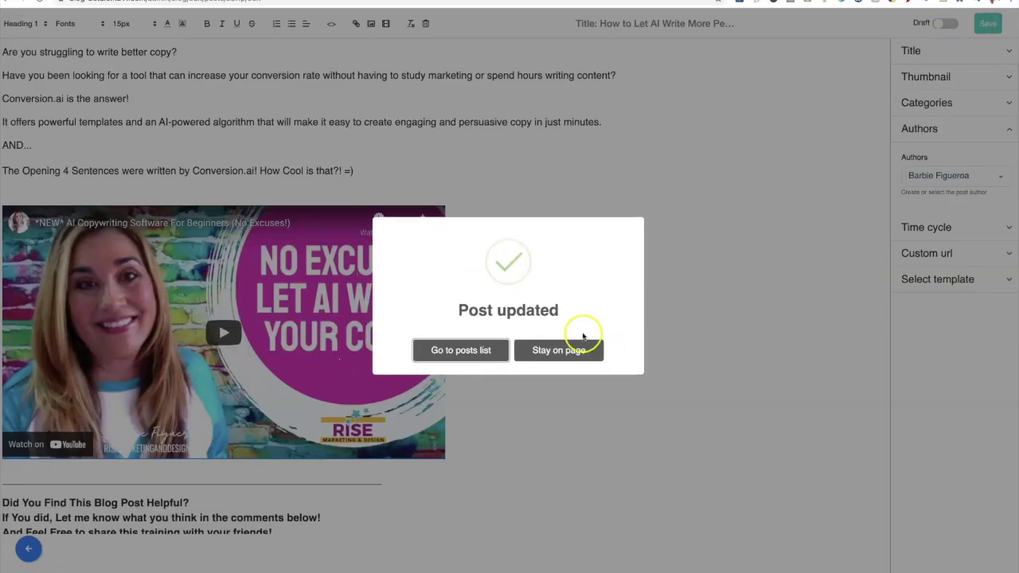
left_click(582, 349)
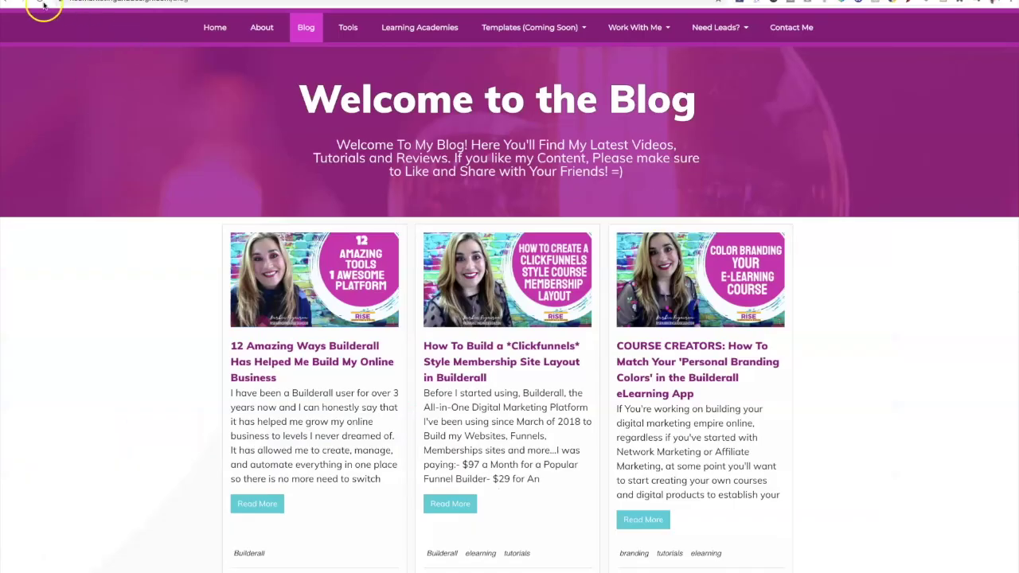
Step: Reload the live blog listing, open the AI copywriting post and review it through to the end
left_click(39, 2)
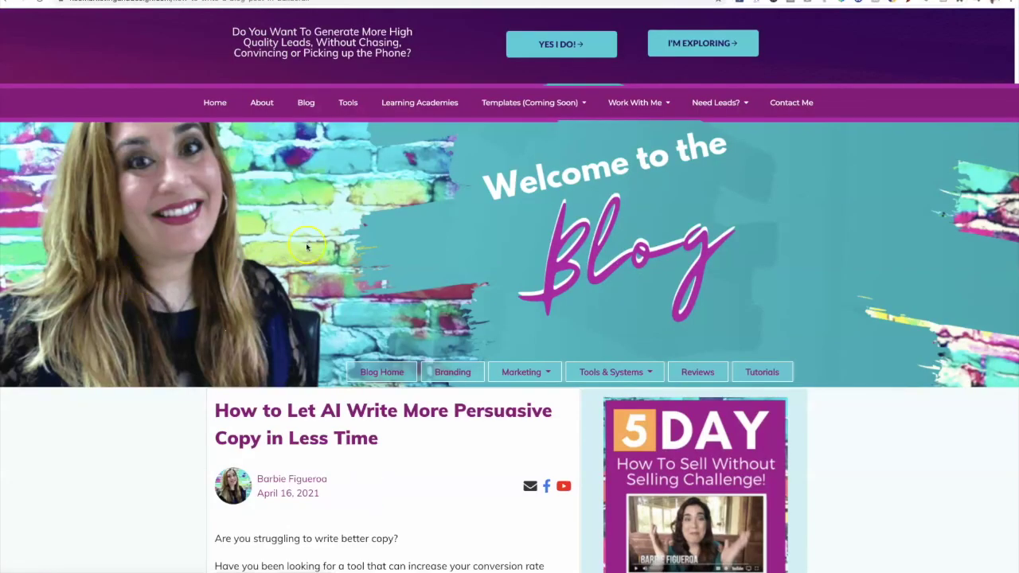
scroll(309, 246, "down", 6)
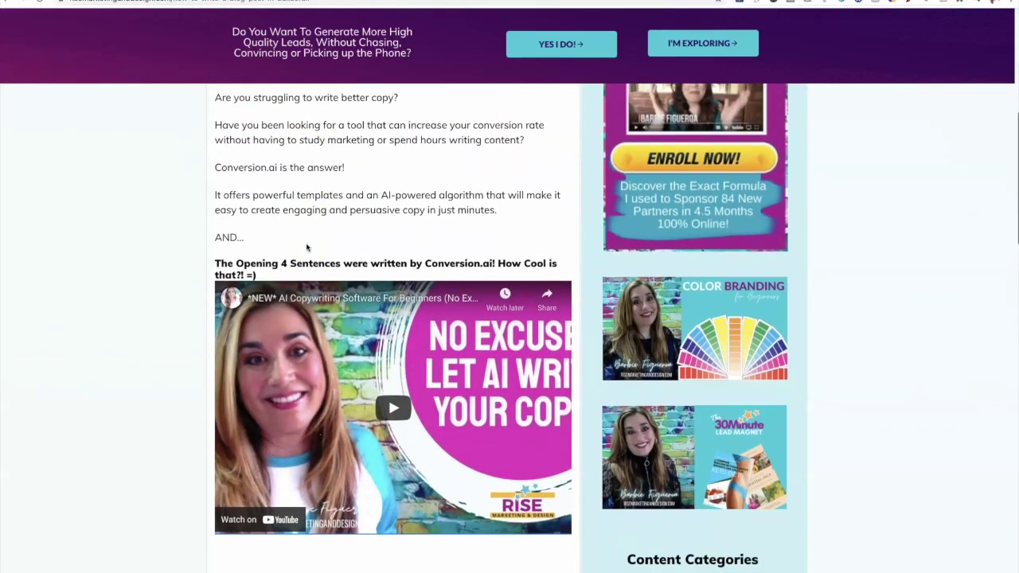
scroll(306, 247, "down", 5)
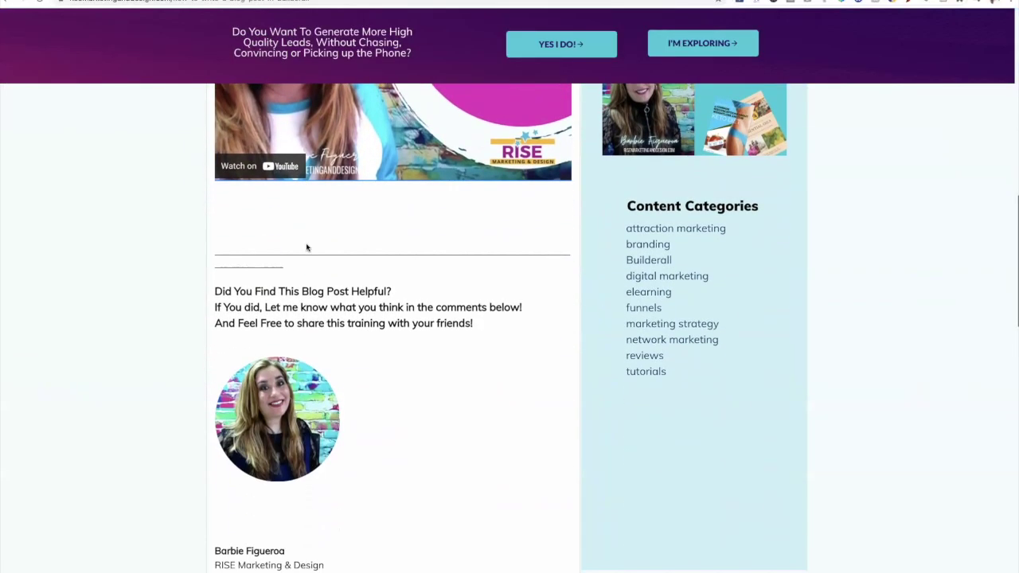
scroll(306, 247, "down", 6)
scroll(308, 246, "up", 15)
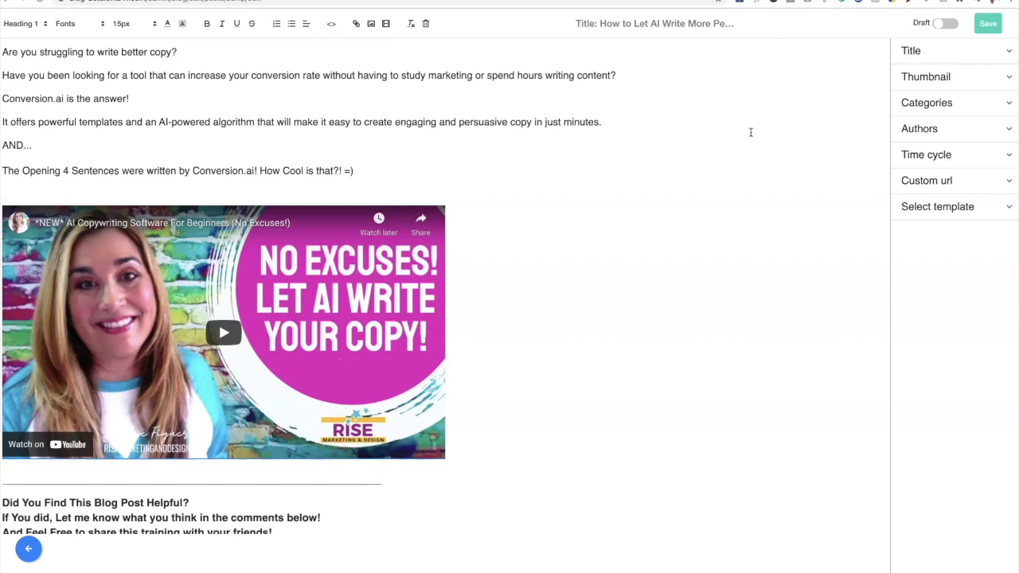
left_click(689, 129)
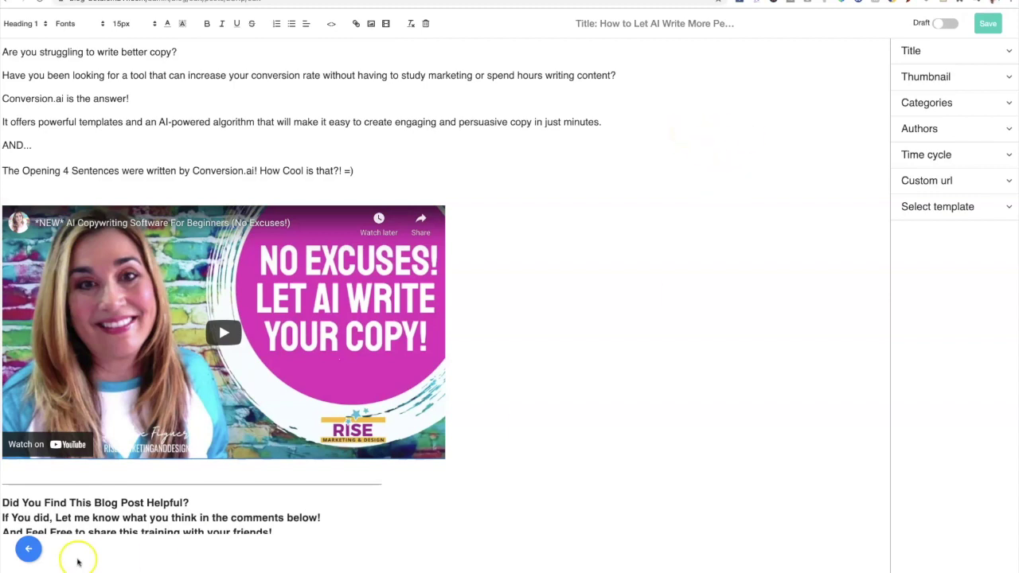